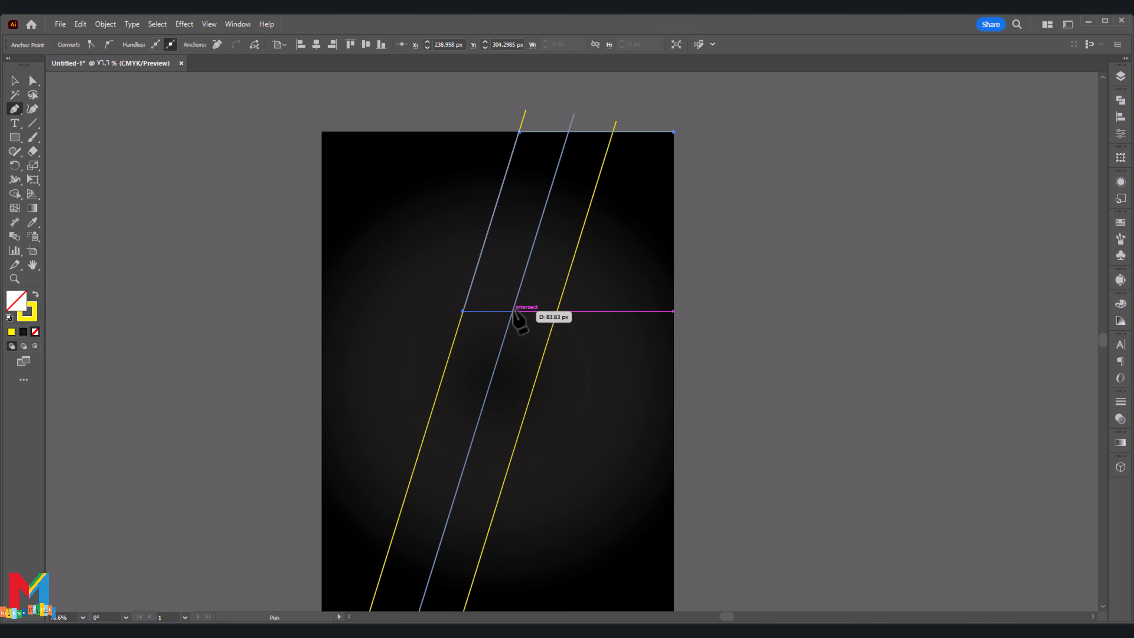
# Finish the Pen tool path zigzagging down the slanted guide lines and close it along the artboard's bottom edge and right corners
pyautogui.click(512, 311)
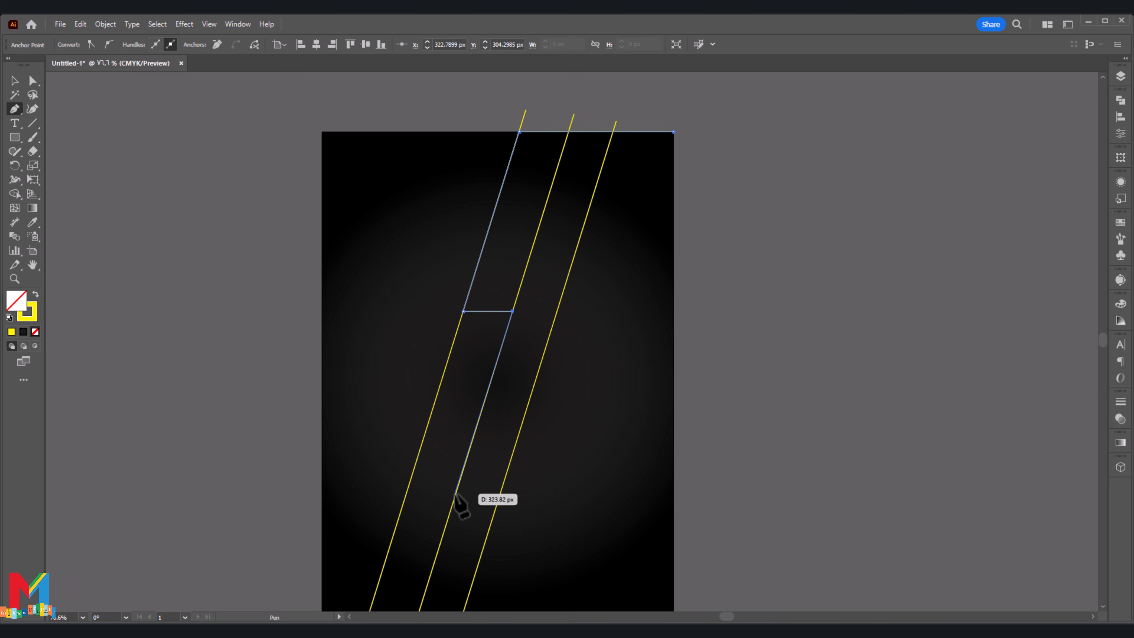
pyautogui.click(454, 494)
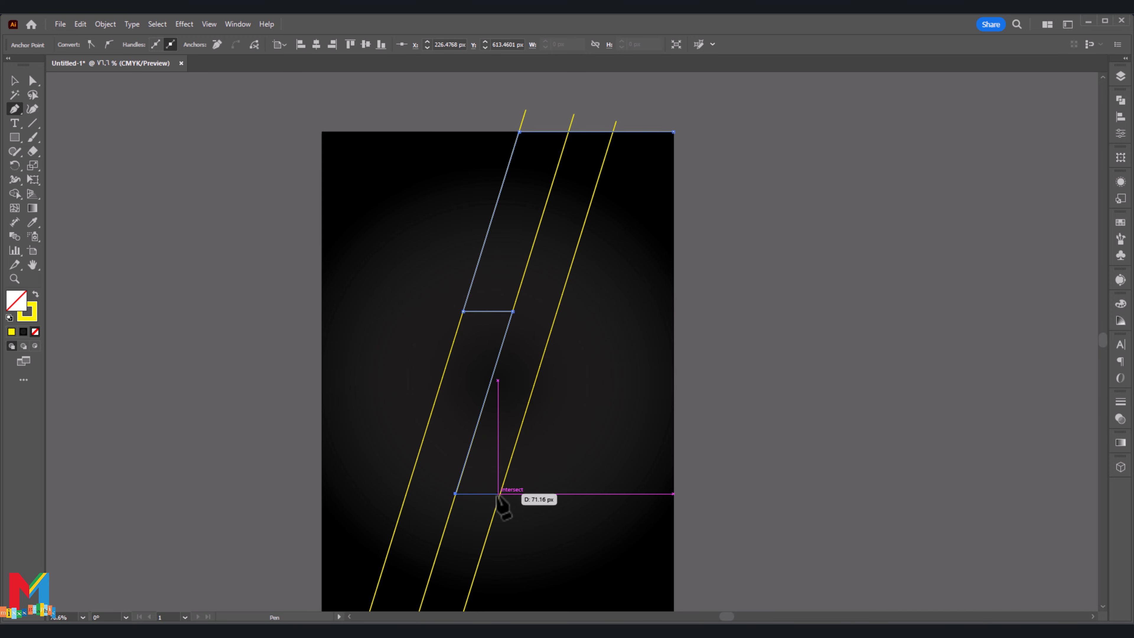
pyautogui.click(500, 494)
pyautogui.scroll(-2, 502, 495)
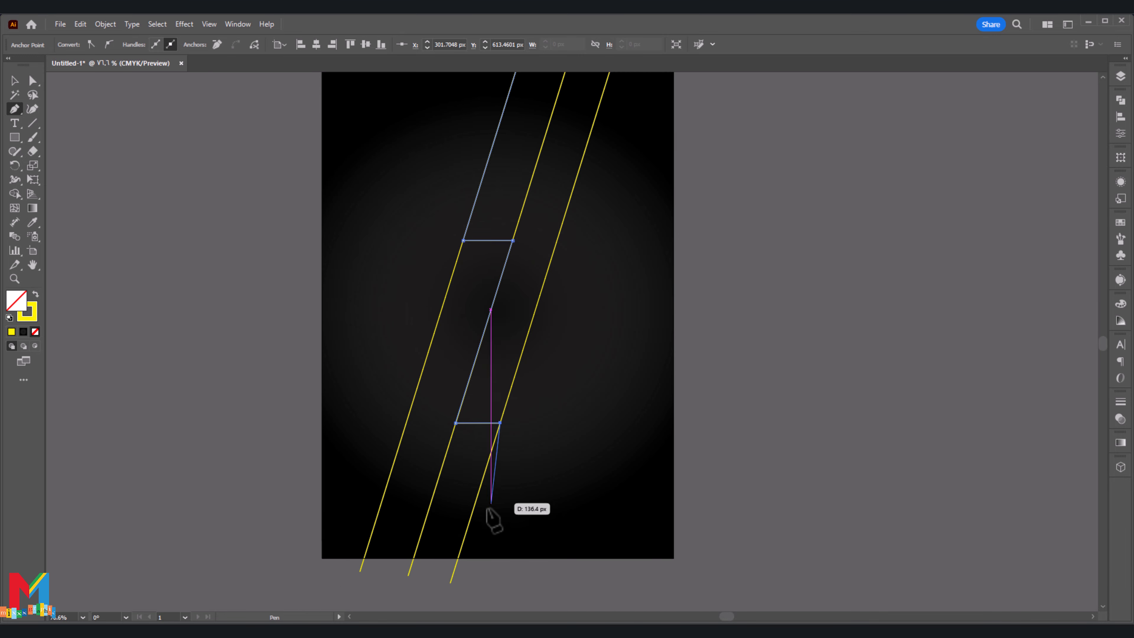
pyautogui.click(457, 558)
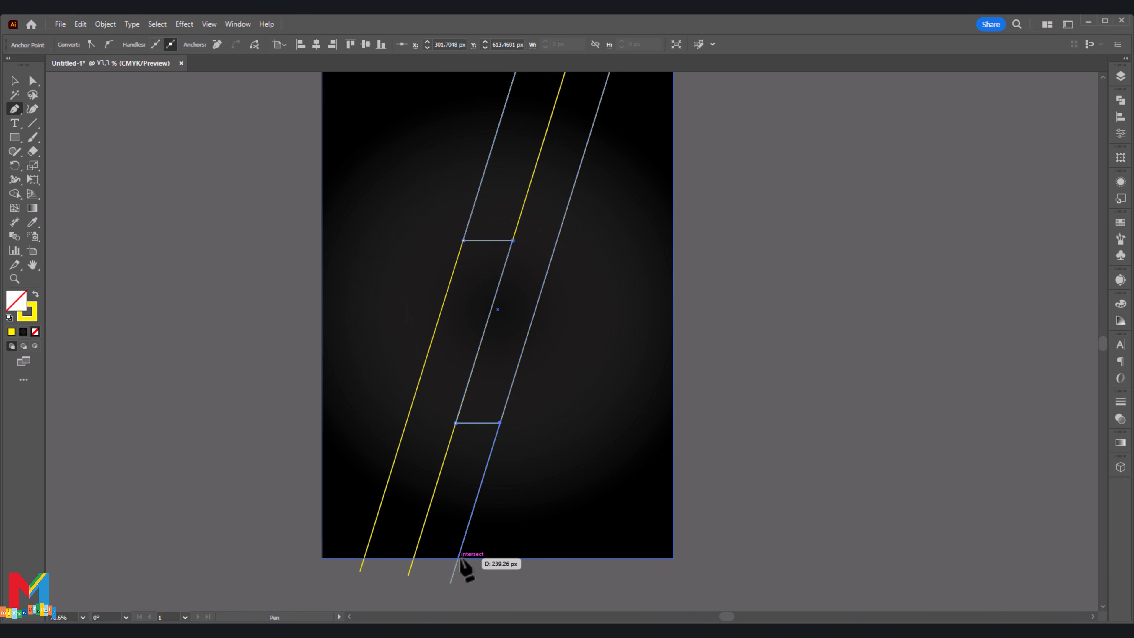
pyautogui.click(674, 559)
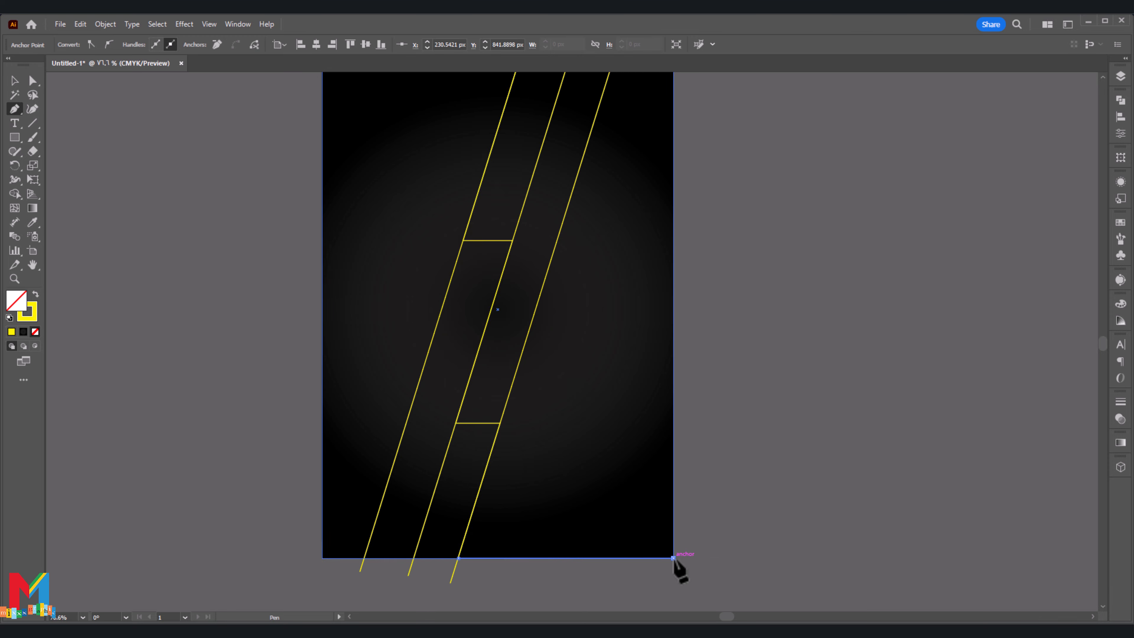
pyautogui.scroll(1, 647, 258)
pyautogui.scroll(1, 647, 259)
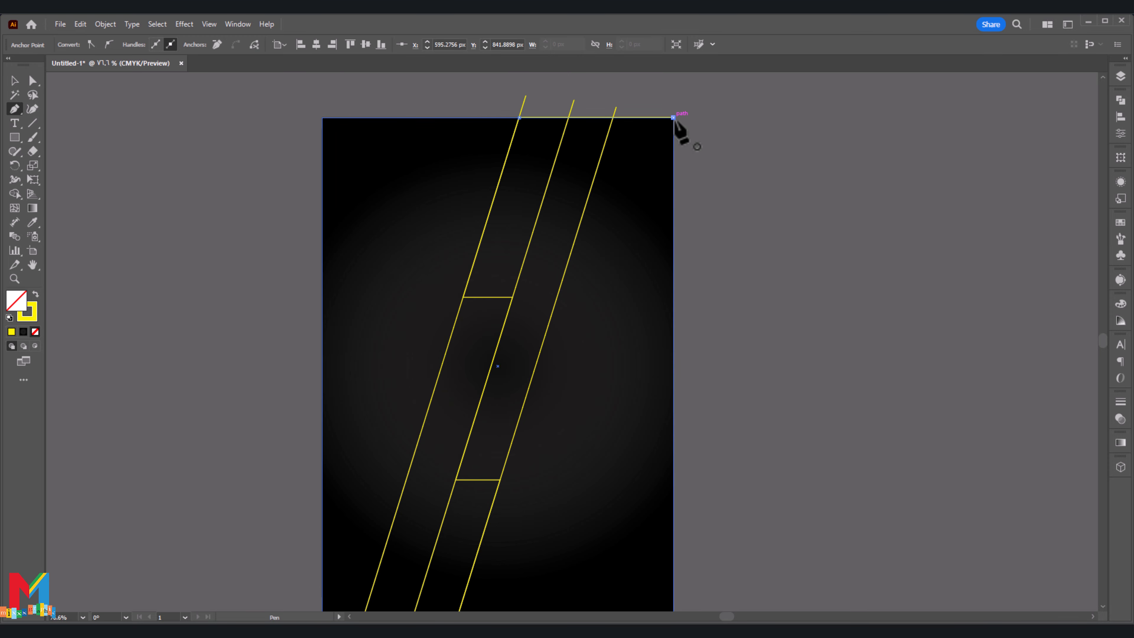
pyautogui.click(673, 117)
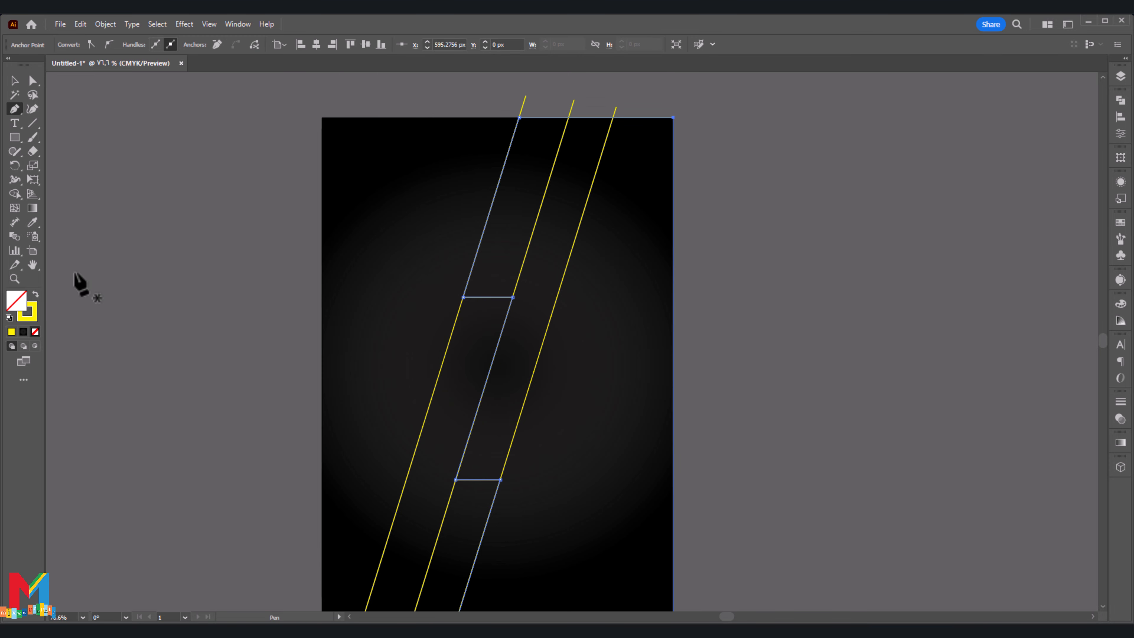
# Swap the zigzag shape's fill and stroke and set its fill colour to #ffb909
pyautogui.click(35, 295)
pyautogui.scroll(-3, 67, 237)
pyautogui.scroll(1, 68, 234)
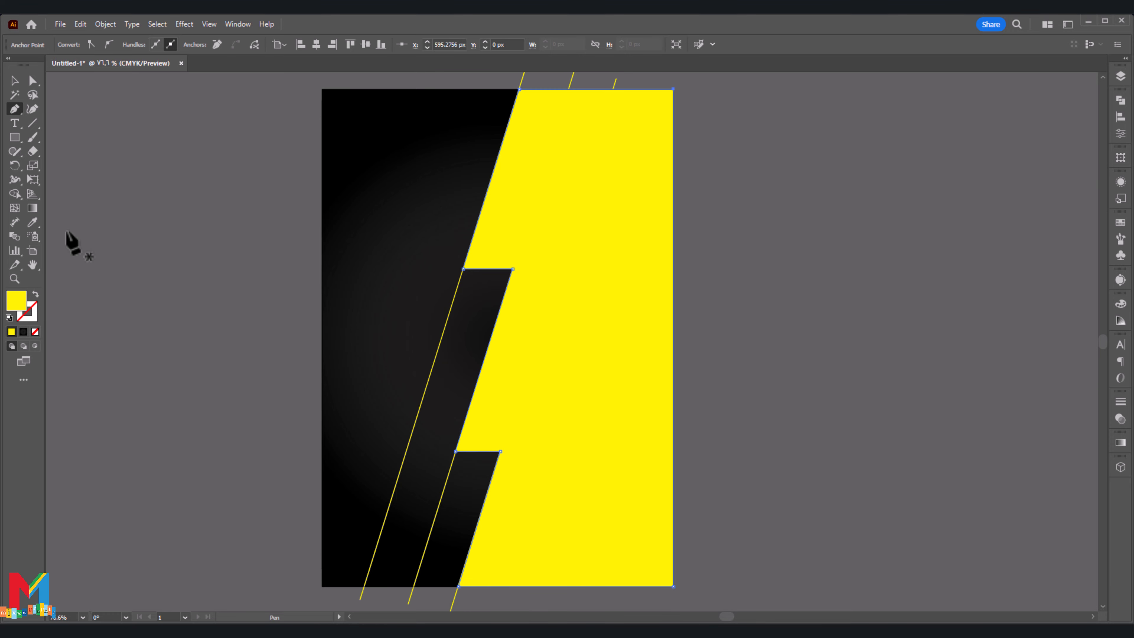
pyautogui.click(14, 81)
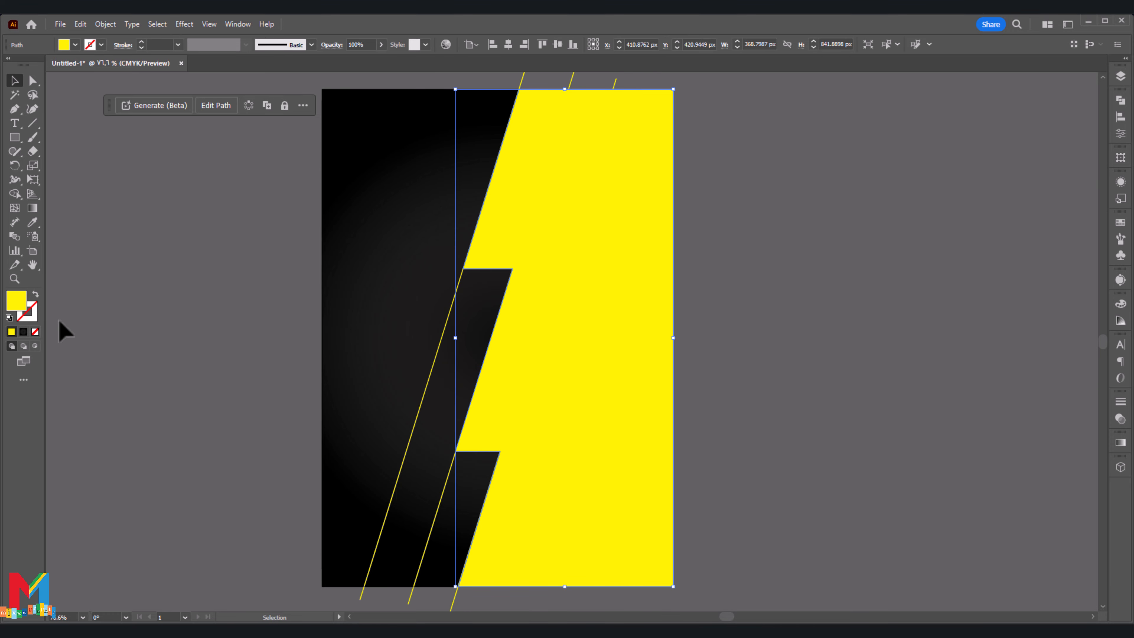
pyautogui.doubleClick(17, 305)
pyautogui.write('f')
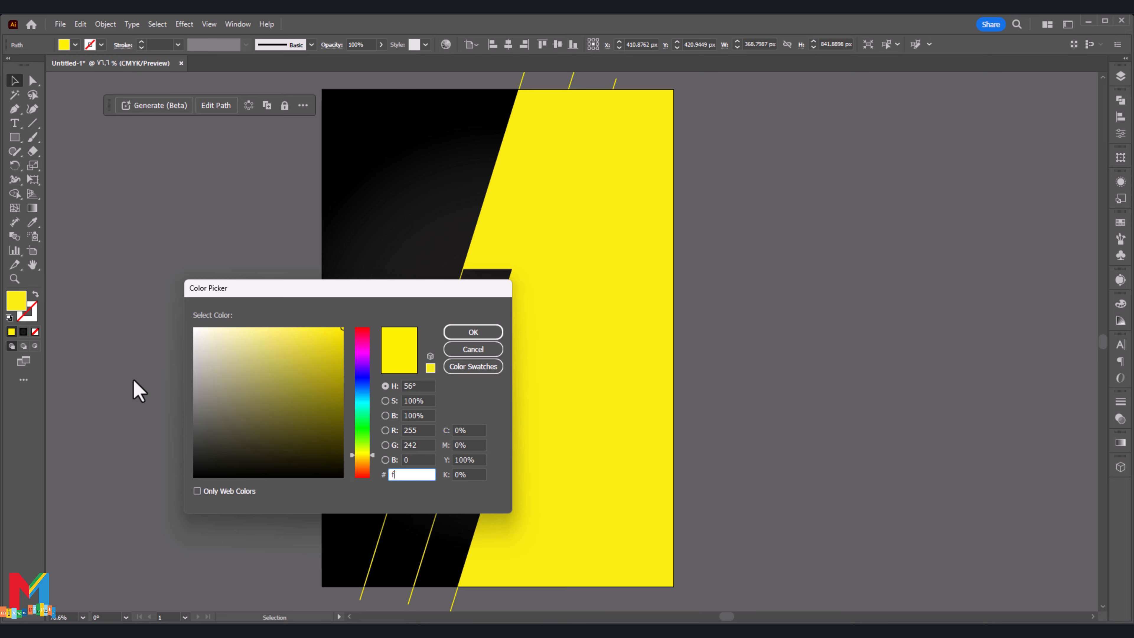
pyautogui.write('fb909')
pyautogui.click(459, 331)
pyautogui.click(181, 301)
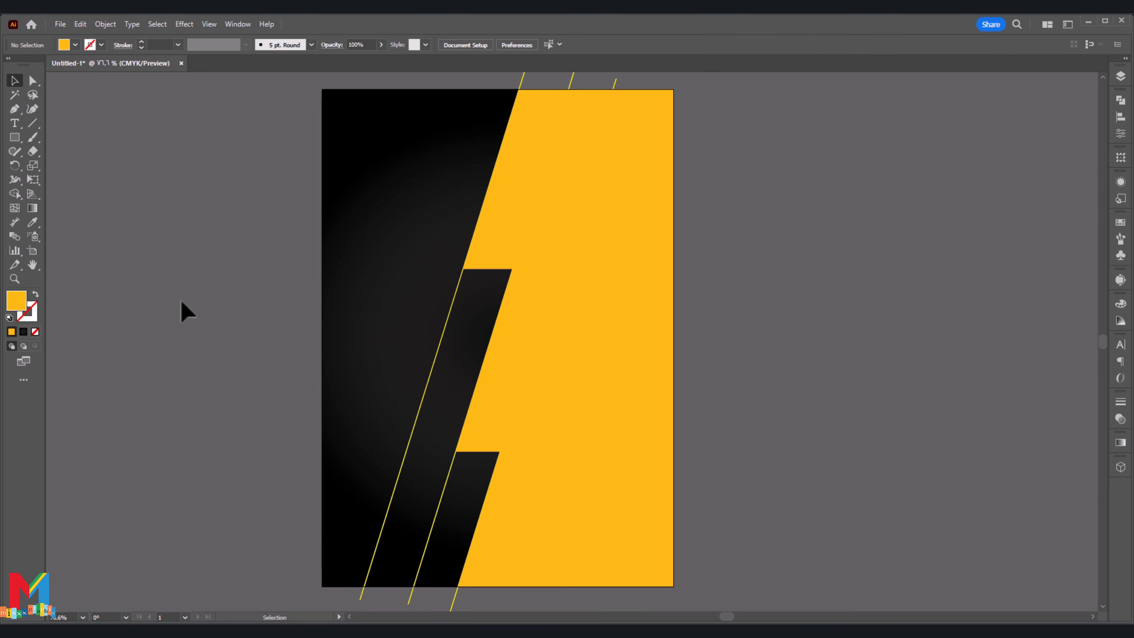
# Delete the three slanted yellow guide lines
pyautogui.scroll(1, 181, 302)
pyautogui.scroll(-1, 309, 480)
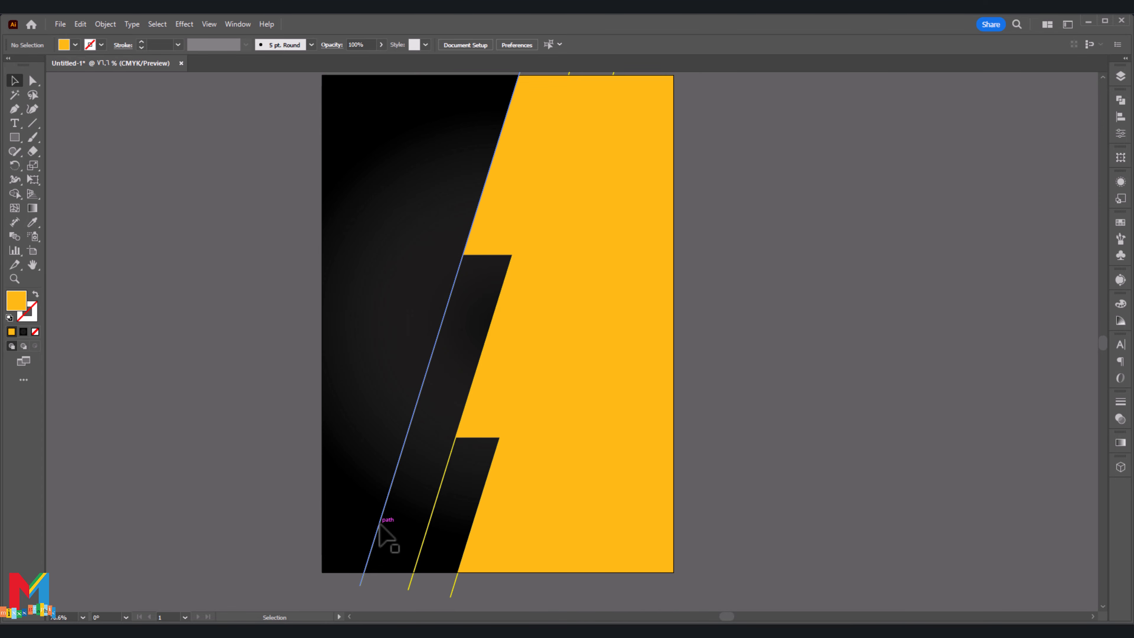
pyautogui.moveTo(377, 530); pyautogui.dragTo(261, 519)
pyautogui.press('Delete')
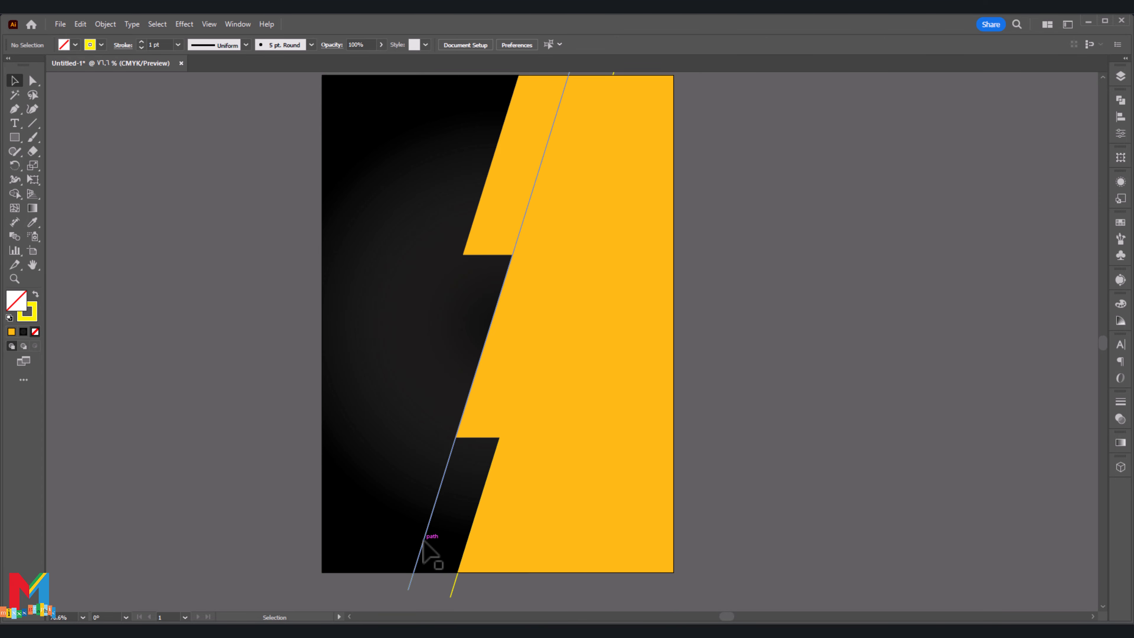
pyautogui.moveTo(425, 540); pyautogui.dragTo(200, 500)
pyautogui.press('Delete')
pyautogui.moveTo(454, 592); pyautogui.dragTo(203, 524)
pyautogui.press('Delete')
# Shift the midpoint of the black background rectangle's radial gradient to a location of about 27%
pyautogui.scroll(2, 264, 427)
pyautogui.scroll(-1, 268, 436)
pyautogui.click(385, 380)
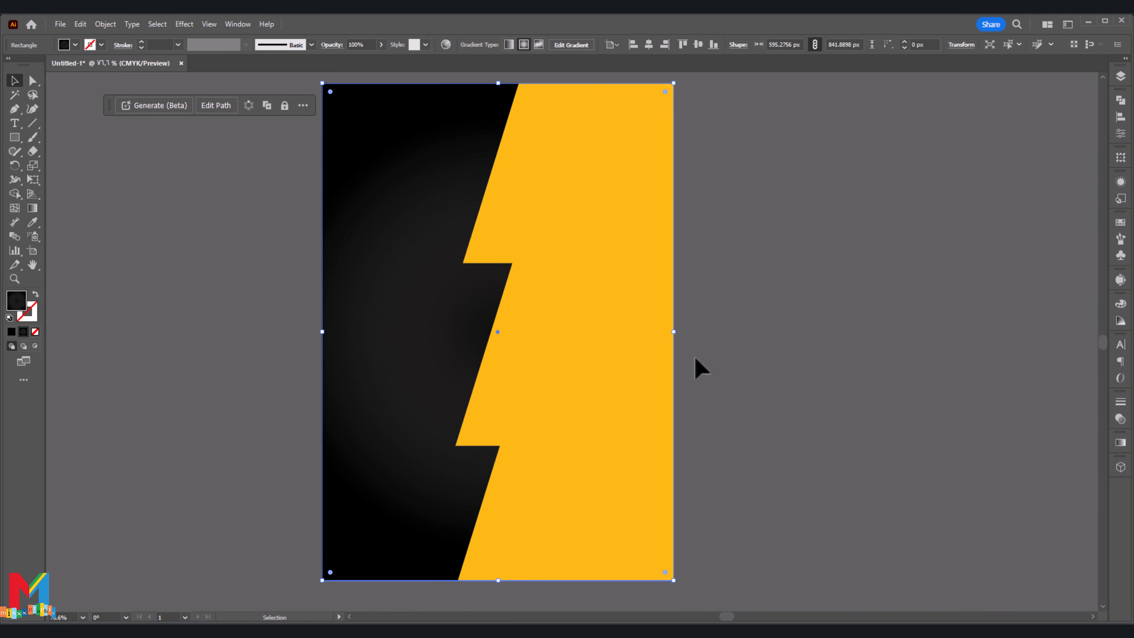
pyautogui.click(1120, 422)
pyautogui.click(1122, 423)
pyautogui.click(1122, 446)
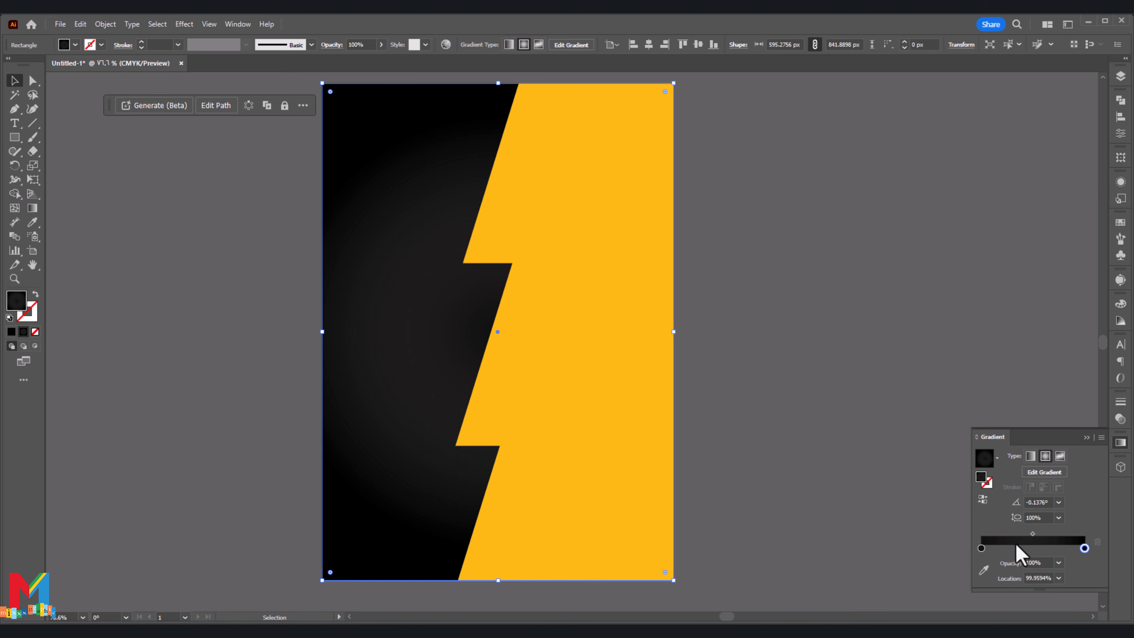
pyautogui.moveTo(1034, 534); pyautogui.dragTo(1019, 535)
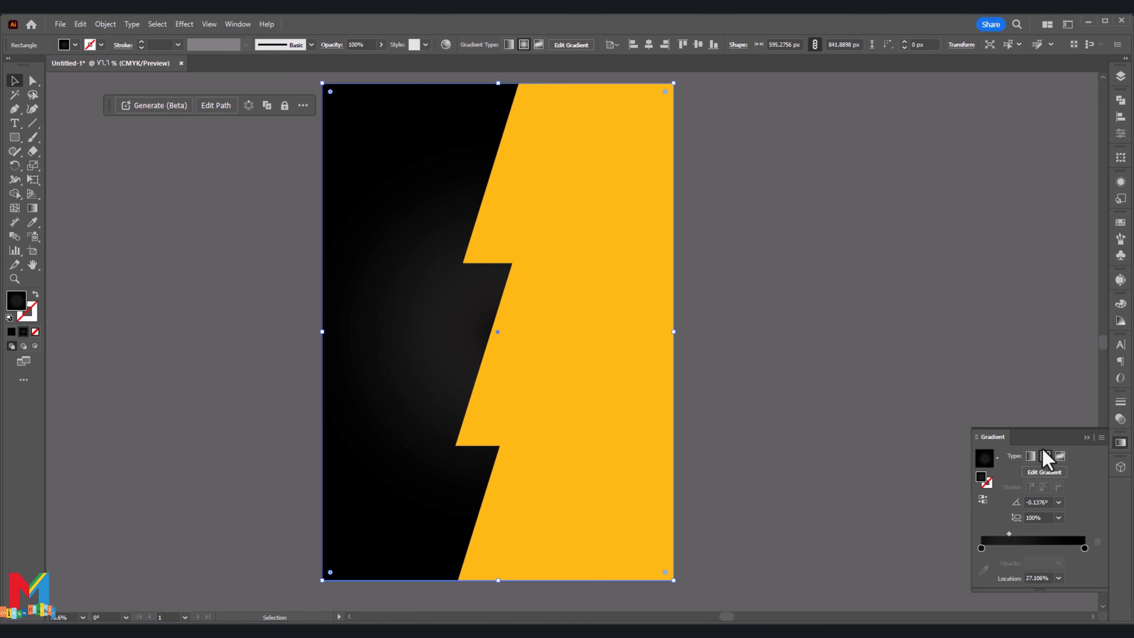
pyautogui.click(1087, 438)
pyautogui.scroll(3, 977, 406)
pyautogui.scroll(-2, 900, 383)
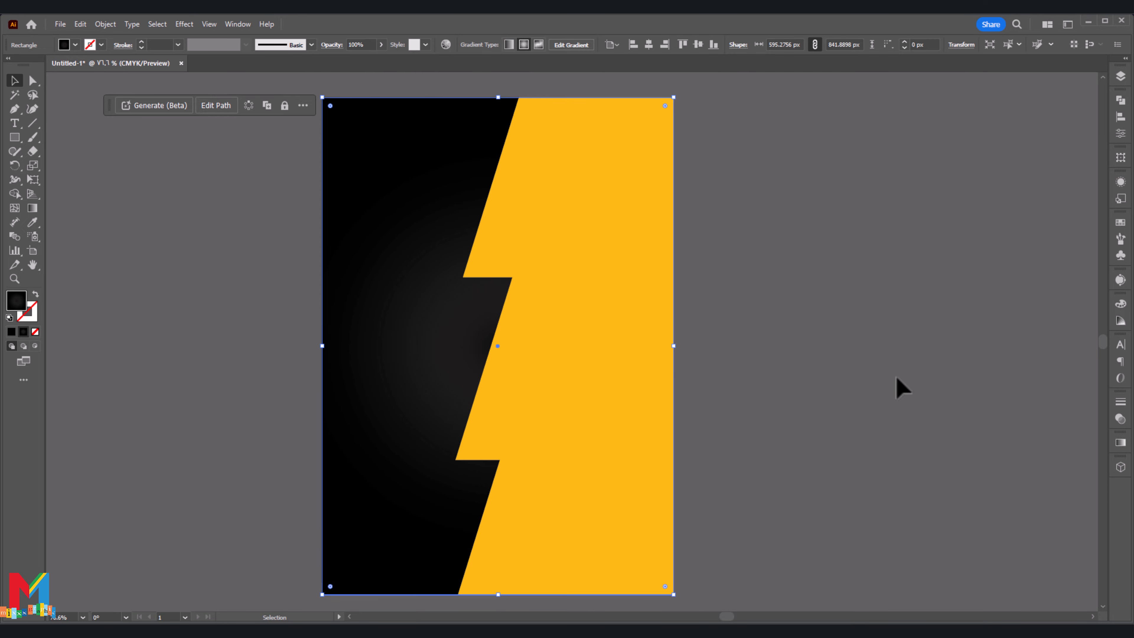
pyautogui.click(897, 379)
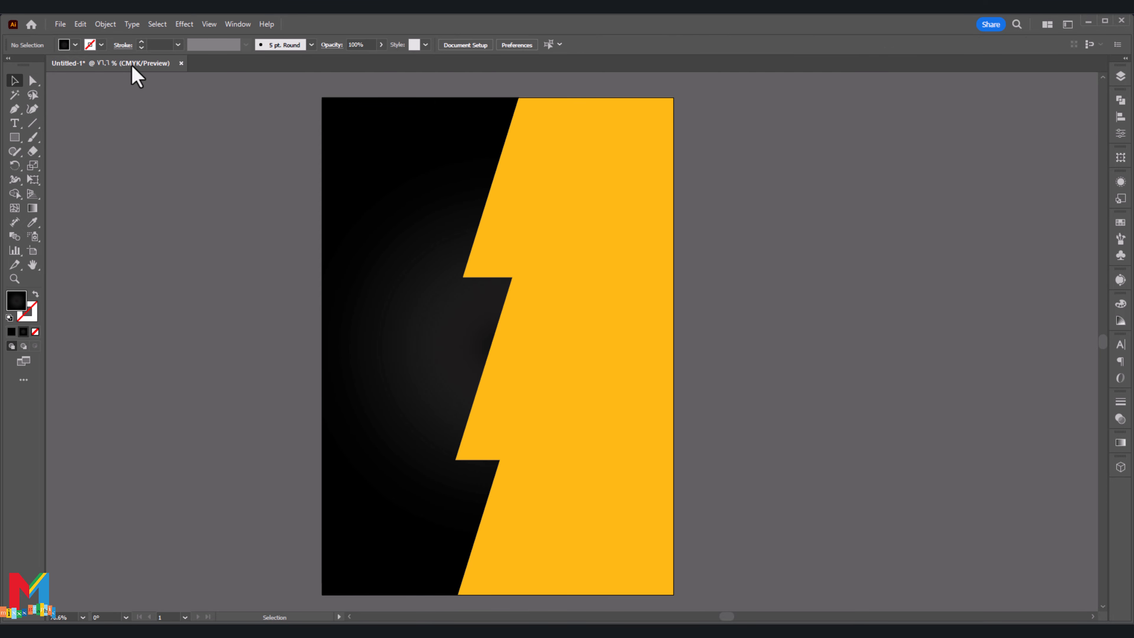
# Place the glowing ring image pngwing.com (14) over the artboard at about 806 px square
pyautogui.click(60, 25)
pyautogui.click(117, 239)
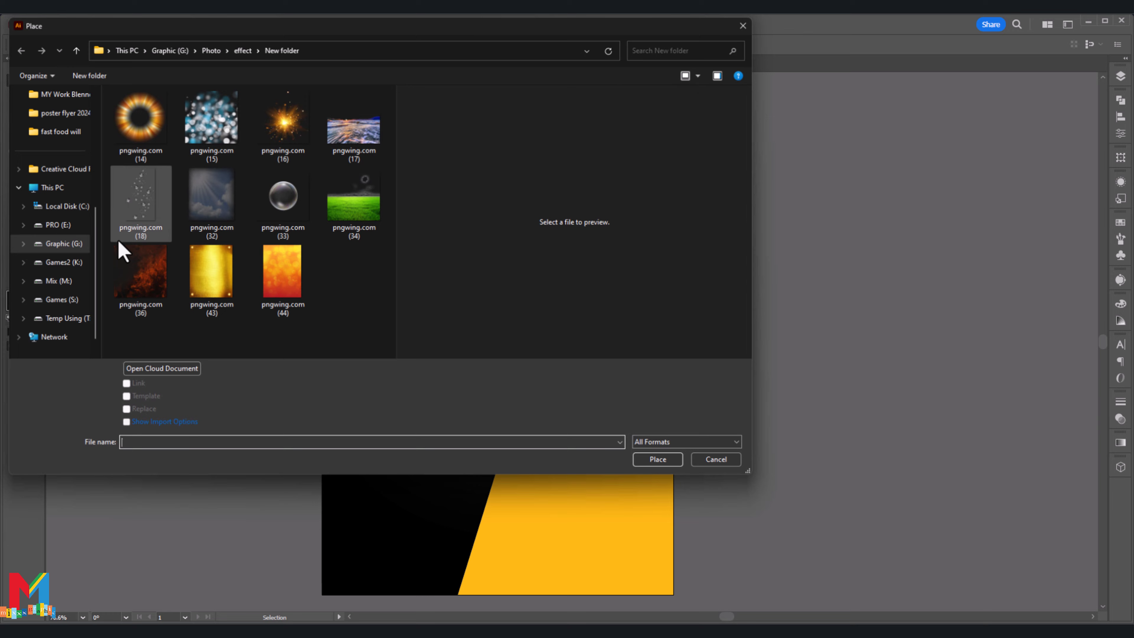
pyautogui.doubleClick(149, 135)
pyautogui.moveTo(610, 240); pyautogui.dragTo(150, 523)
pyautogui.moveTo(610, 383); pyautogui.dragTo(799, 383)
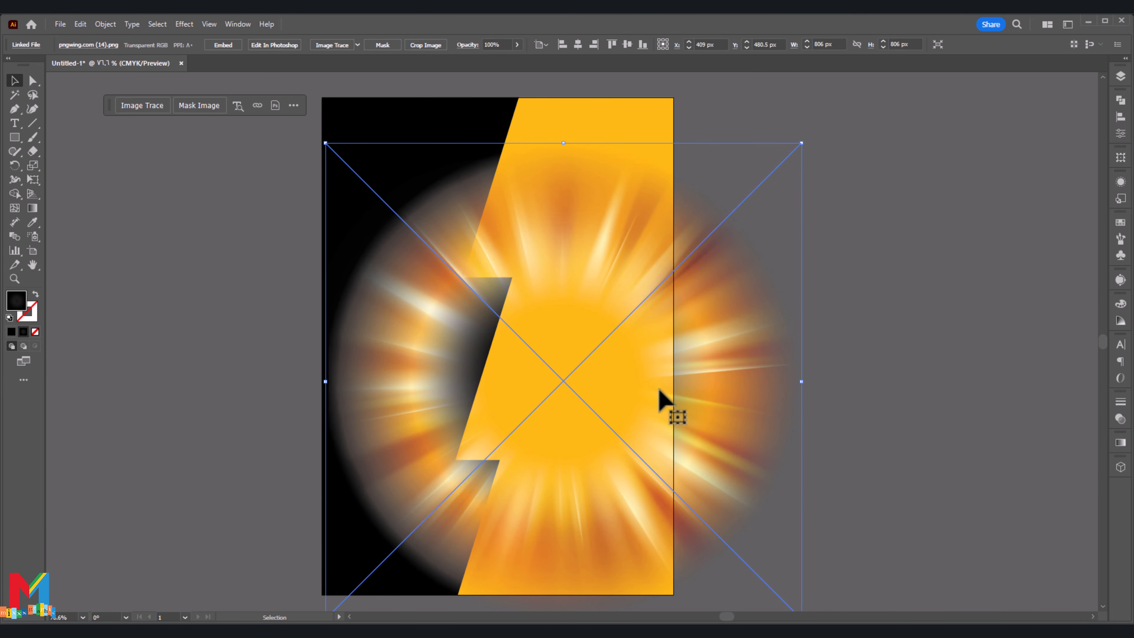
# Centre the ring image roughly over the artboard at X 313 px, Y 412 px and stretch its height to 906 px
pyautogui.moveTo(715, 424); pyautogui.dragTo(674, 398)
pyautogui.scroll(-1, 552, 215)
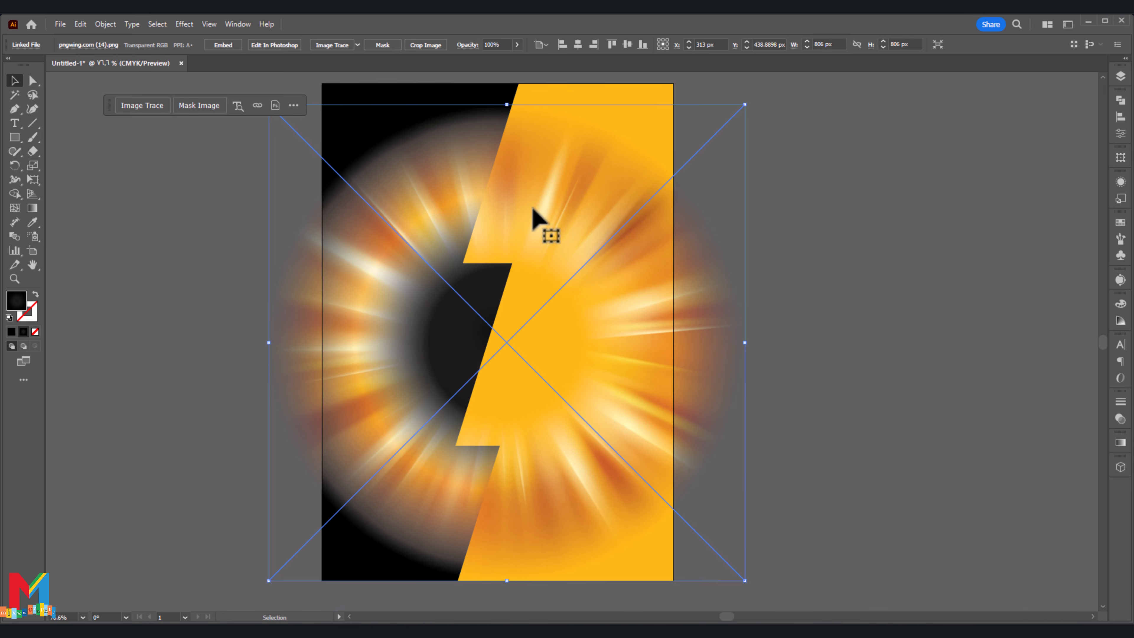
pyautogui.moveTo(507, 105)
pyautogui.mouseDown()
pyautogui.moveTo(506, 86)
pyautogui.moveTo(500, 120)
pyautogui.mouseUp()
pyautogui.scroll(-3, 491, 154)
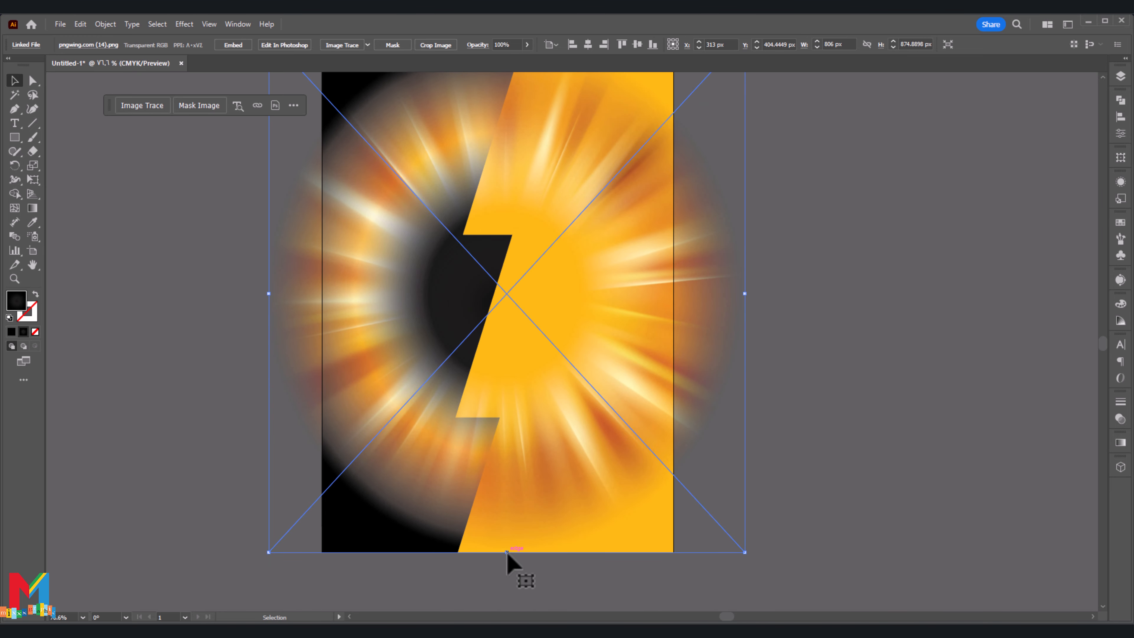
pyautogui.moveTo(507, 552)
pyautogui.mouseDown()
pyautogui.moveTo(506, 573)
pyautogui.moveTo(507, 564)
pyautogui.mouseUp()
pyautogui.scroll(2, 506, 564)
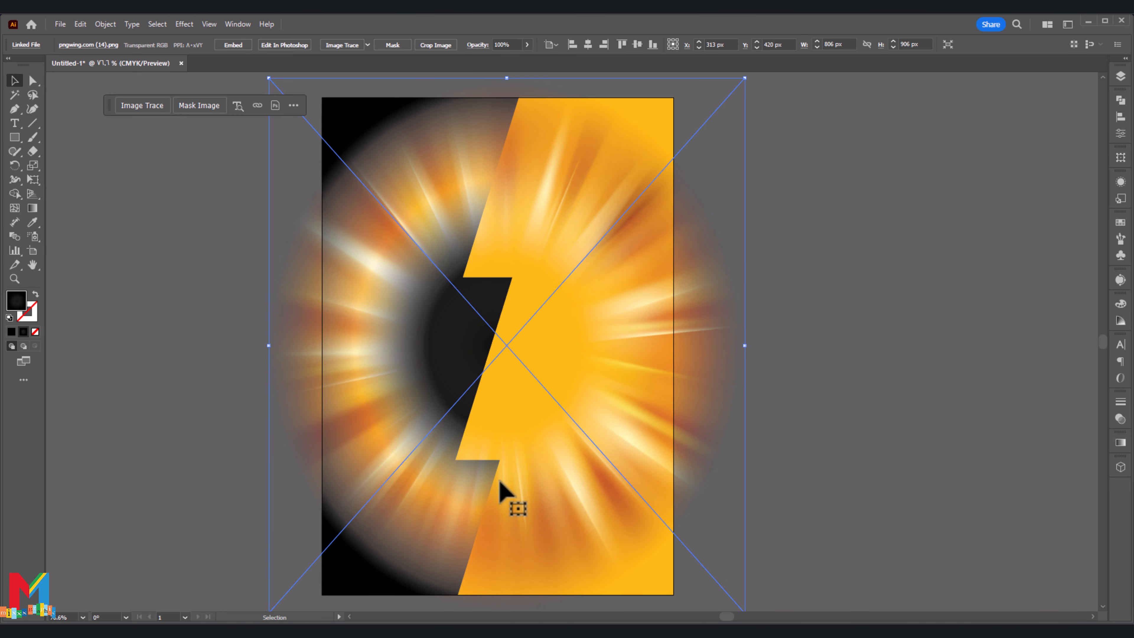
pyautogui.moveTo(442, 504); pyautogui.dragTo(443, 499)
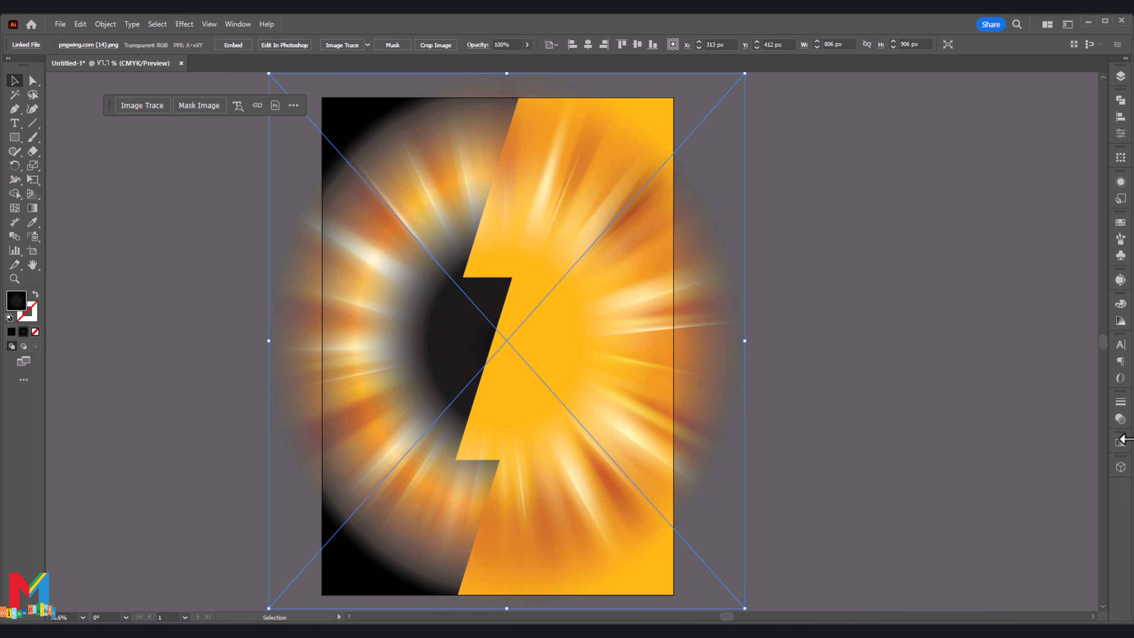
# Set the ring image's blend mode to Soft Light and its opacity to 72%
pyautogui.click(1120, 420)
pyautogui.click(1014, 415)
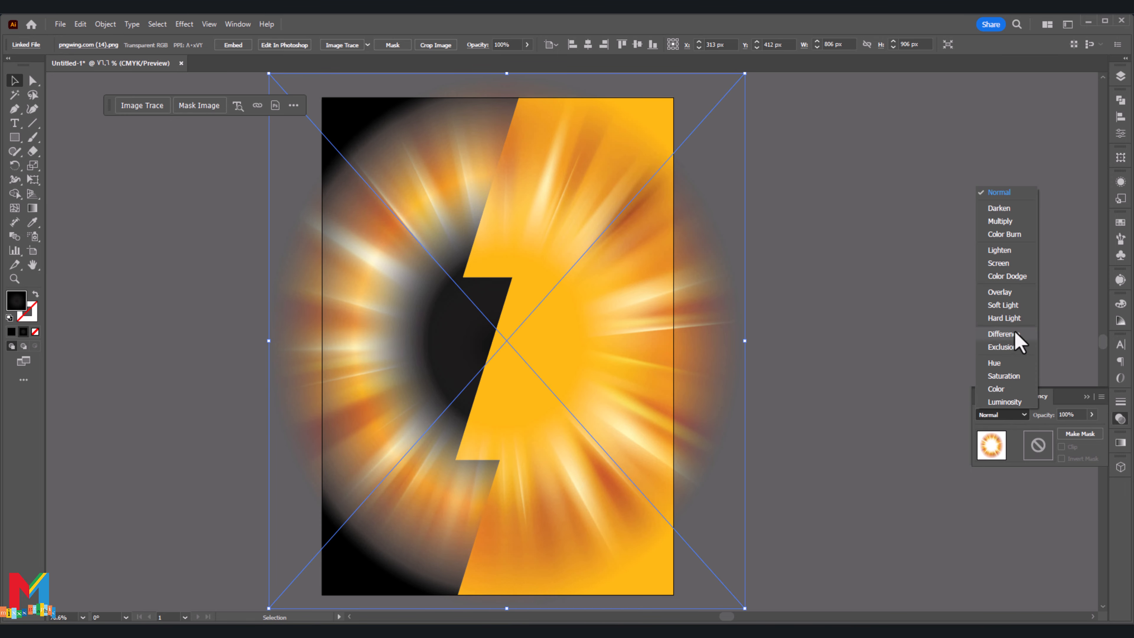
pyautogui.click(1018, 308)
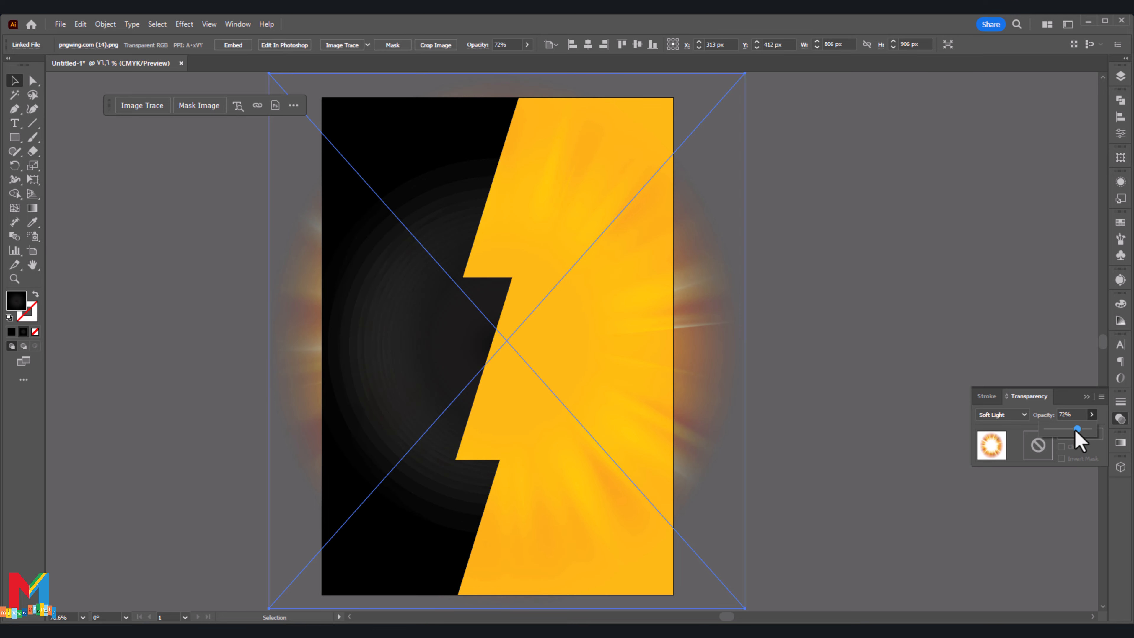
pyautogui.click(936, 392)
pyautogui.scroll(-3, 935, 392)
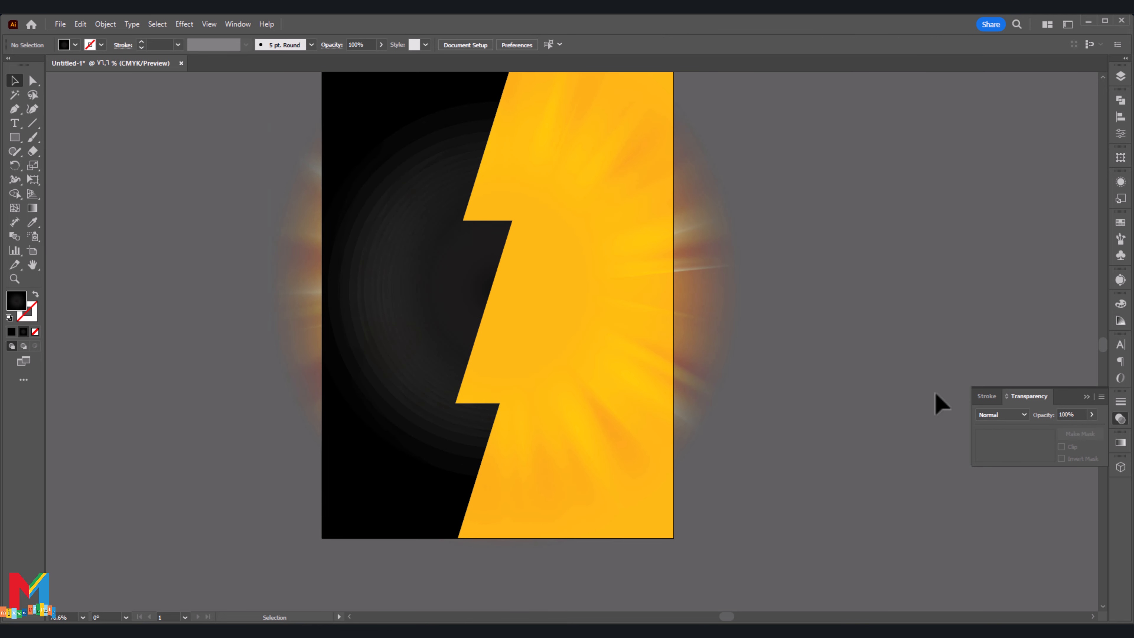
pyautogui.scroll(2, 935, 392)
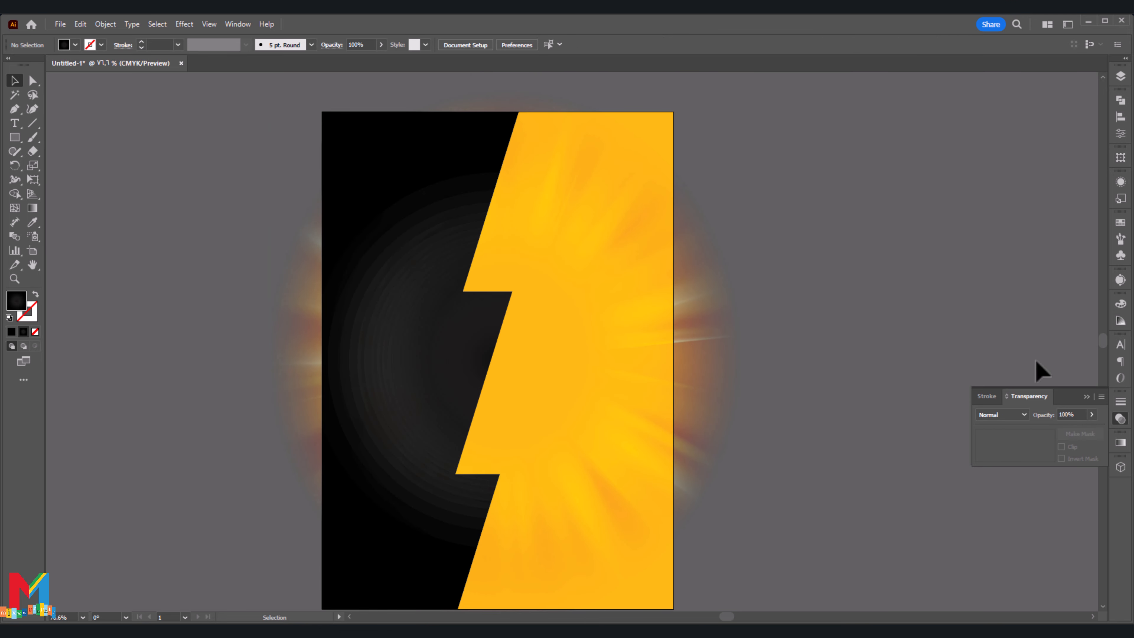
pyautogui.click(1086, 398)
# Lock the linked ring image and the background shape beneath it in Layer 1
pyautogui.click(1121, 76)
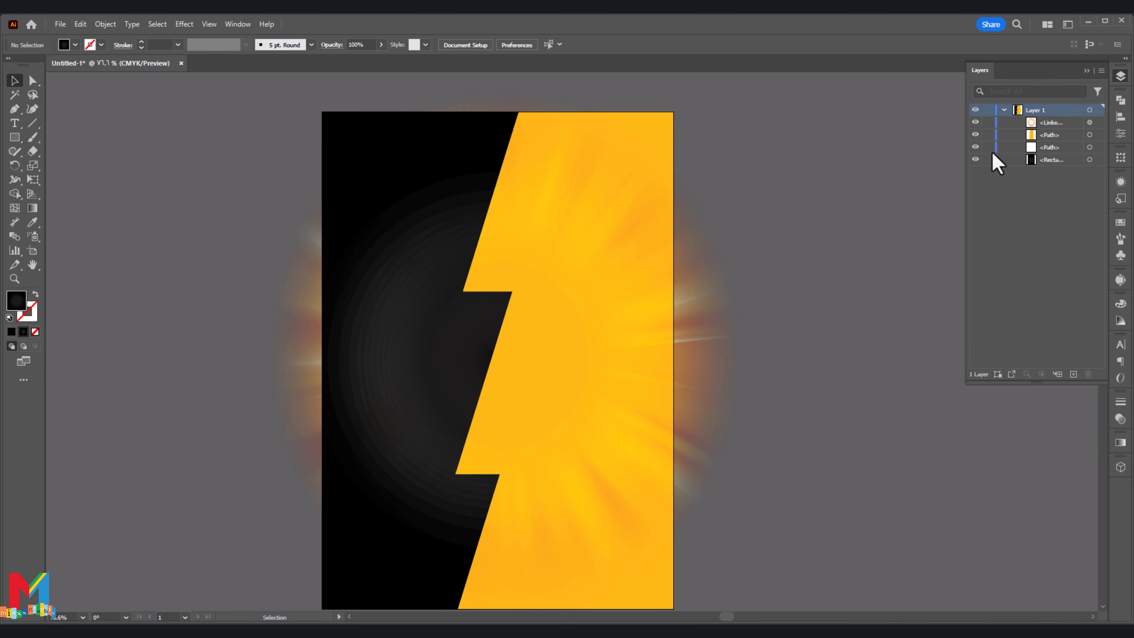
pyautogui.moveTo(990, 139); pyautogui.dragTo(988, 122)
pyautogui.click(1087, 71)
pyautogui.scroll(-1, 670, 134)
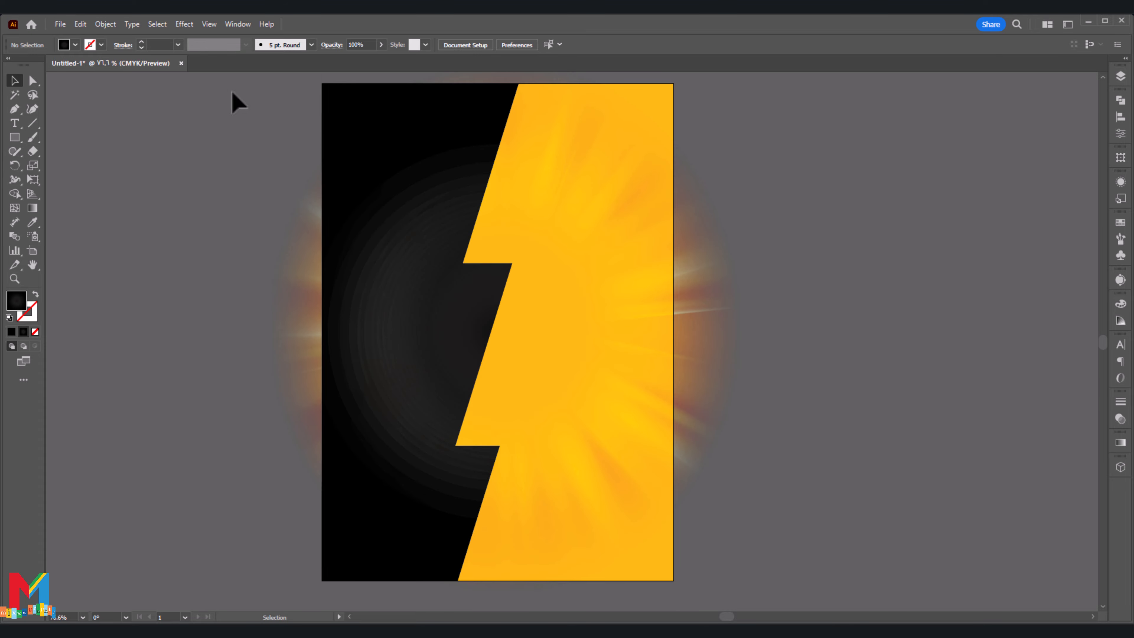
# Place the burger image pngwing.com (1) from the poster flyer 2024 folder near the artboard's top centre, across the zigzag edge
pyautogui.click(60, 24)
pyautogui.click(84, 237)
pyautogui.click(56, 112)
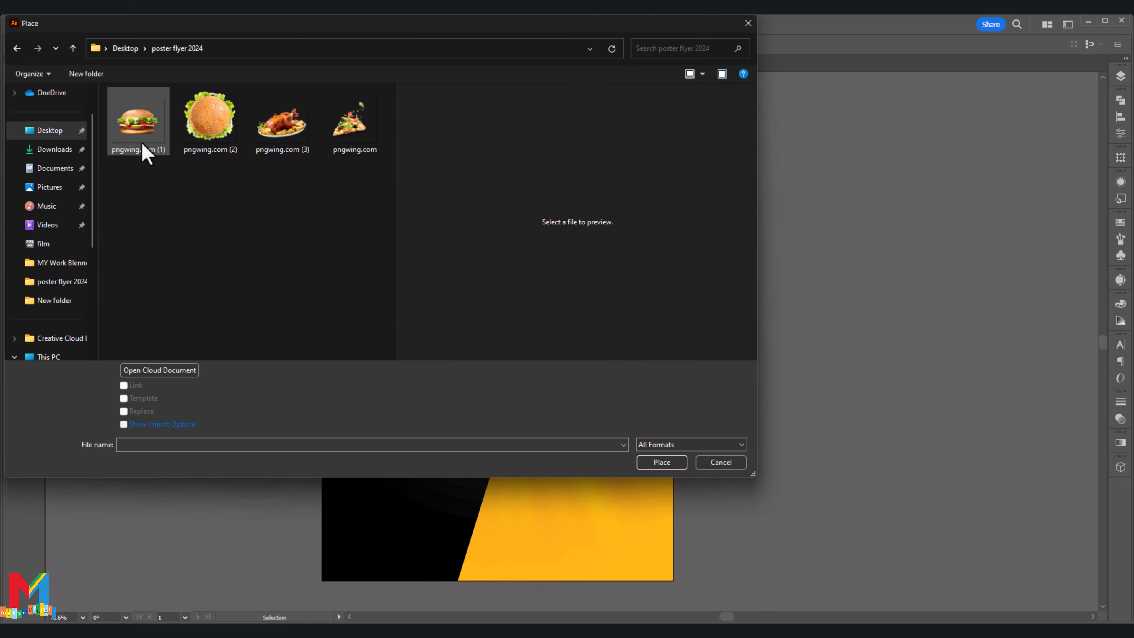
pyautogui.doubleClick(142, 152)
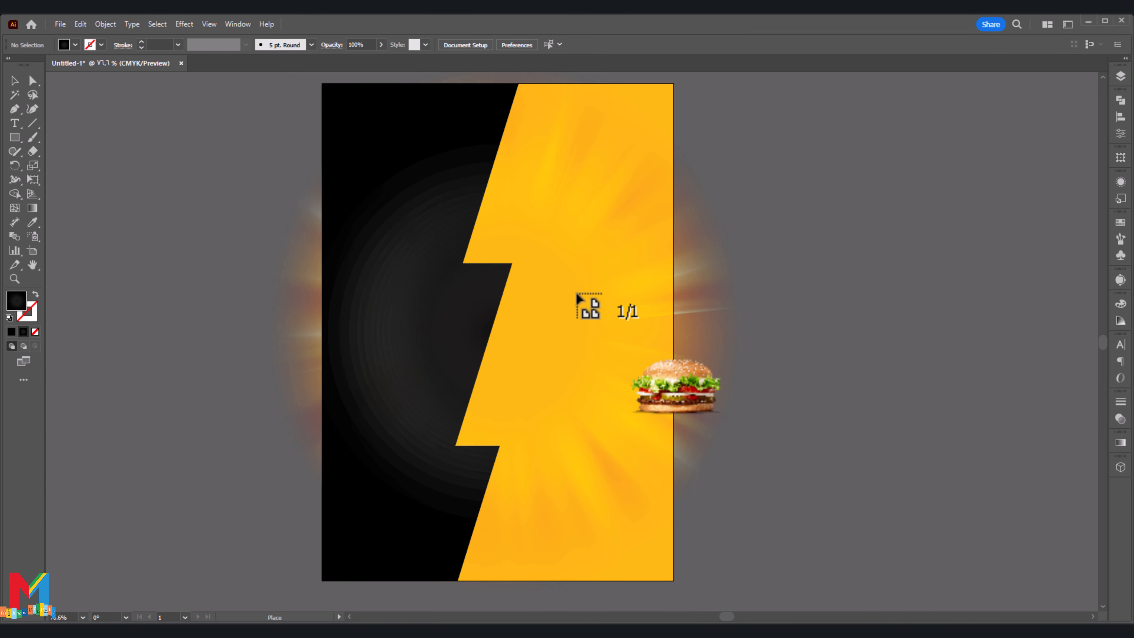
pyautogui.click(416, 134)
pyautogui.moveTo(505, 227)
pyautogui.mouseDown()
pyautogui.moveTo(512, 177)
pyautogui.moveTo(527, 199)
pyautogui.moveTo(500, 234)
pyautogui.mouseUp()
pyautogui.click(291, 268)
pyautogui.click(272, 85)
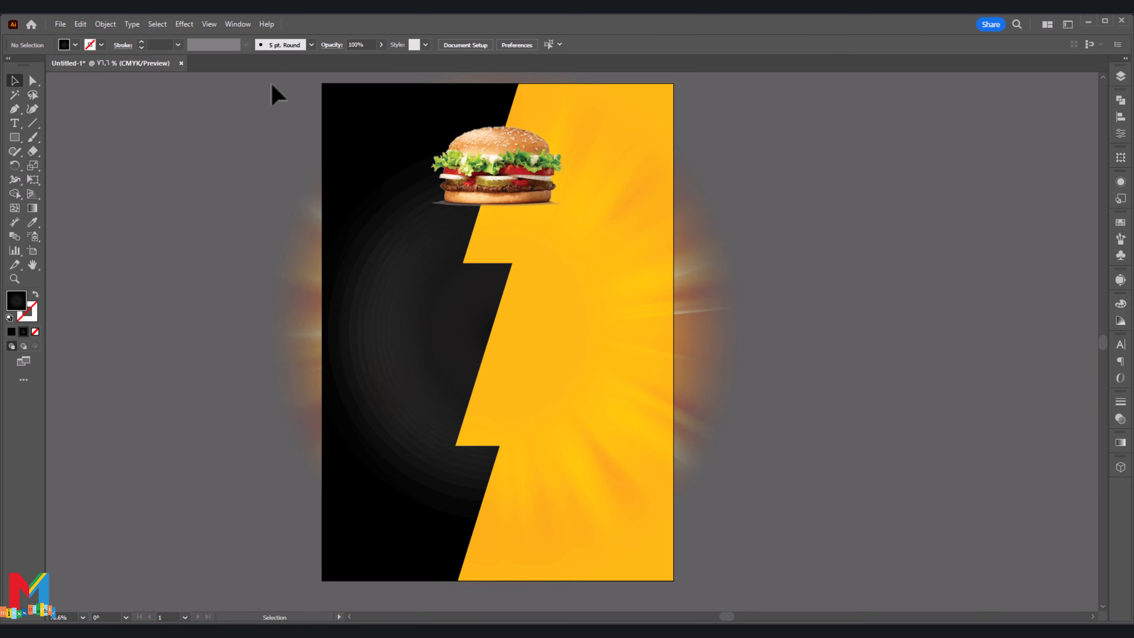
# Place the pizza image pngwing.com from the poster flyer 2024 folder and enlarge it over the middle of the zigzag edge
pyautogui.click(60, 24)
pyautogui.click(126, 235)
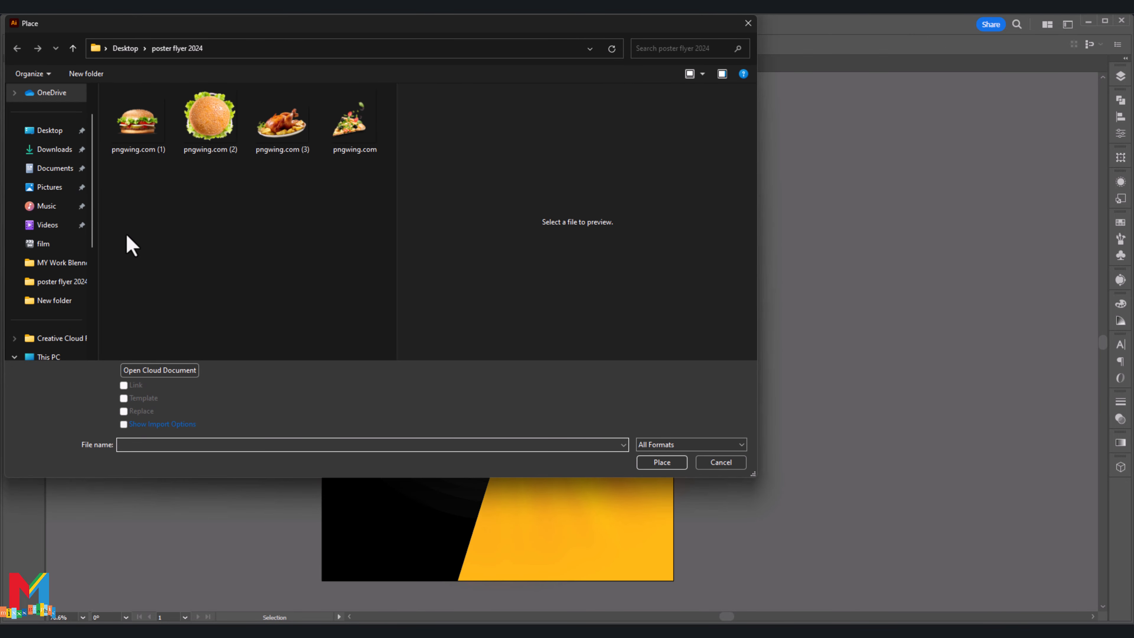
pyautogui.doubleClick(341, 140)
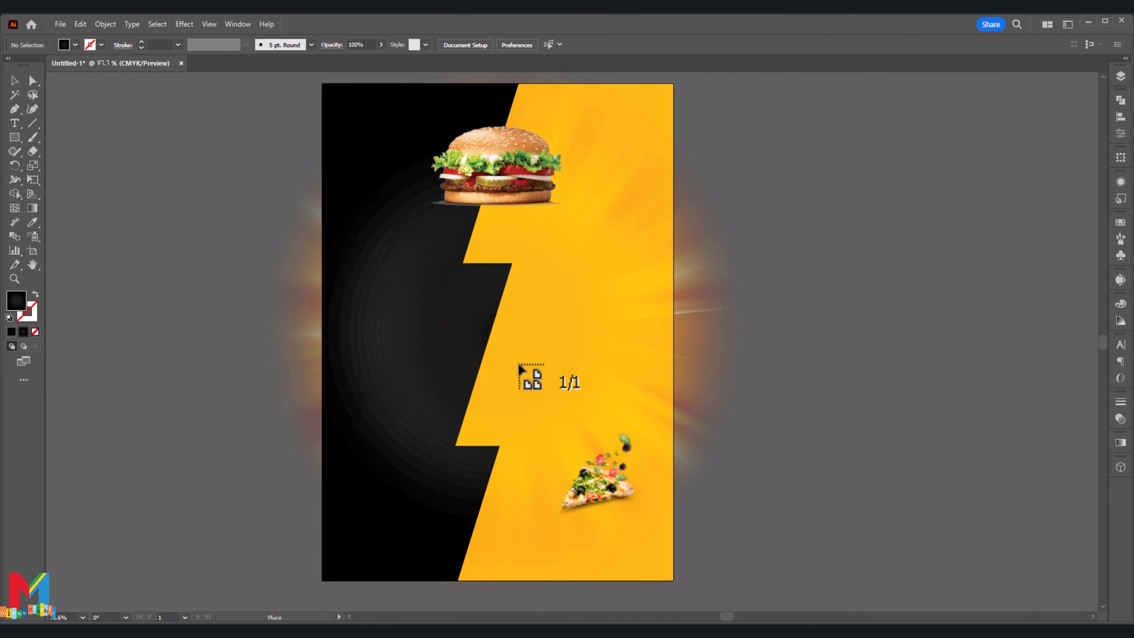
pyautogui.moveTo(539, 289); pyautogui.dragTo(427, 426)
pyautogui.click(487, 383)
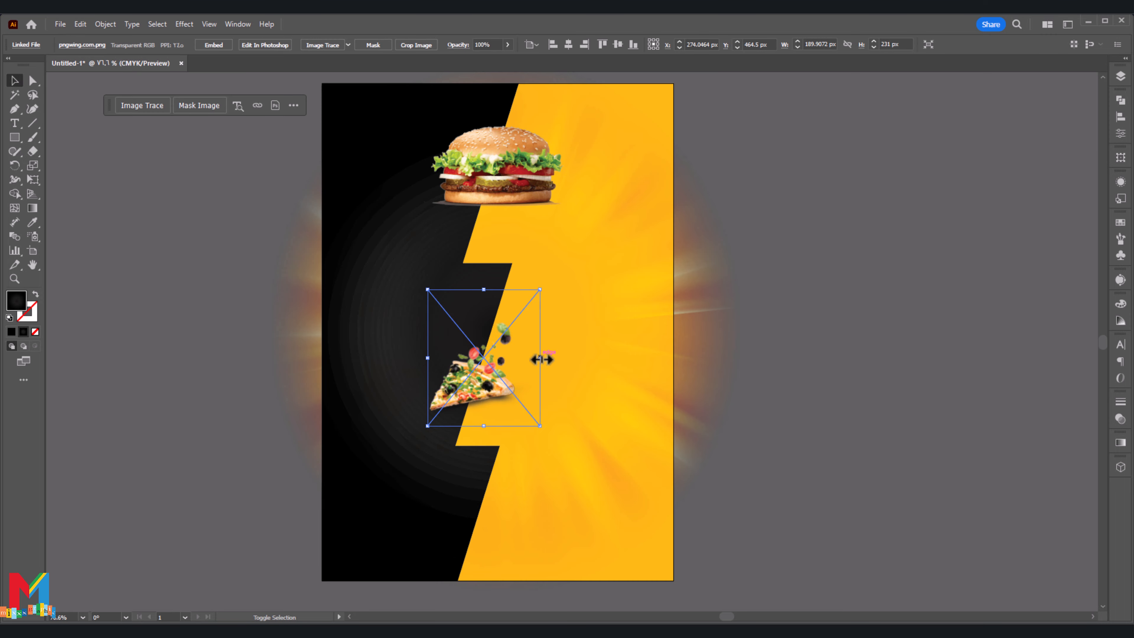
pyautogui.moveTo(539, 358); pyautogui.dragTo(626, 358)
pyautogui.moveTo(539, 382); pyautogui.dragTo(527, 353)
pyautogui.click(203, 460)
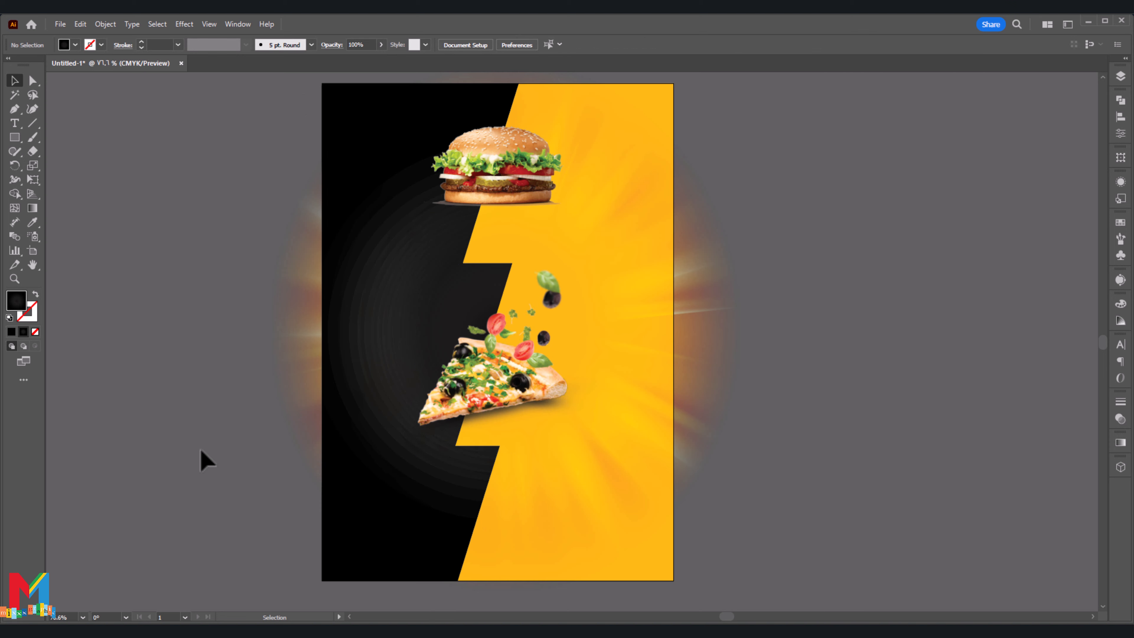
# Place the roast chicken image pngwing.com (3) below the pizza across the zigzag edge, about 293 px wide and 203 px high
pyautogui.scroll(-1, 206, 453)
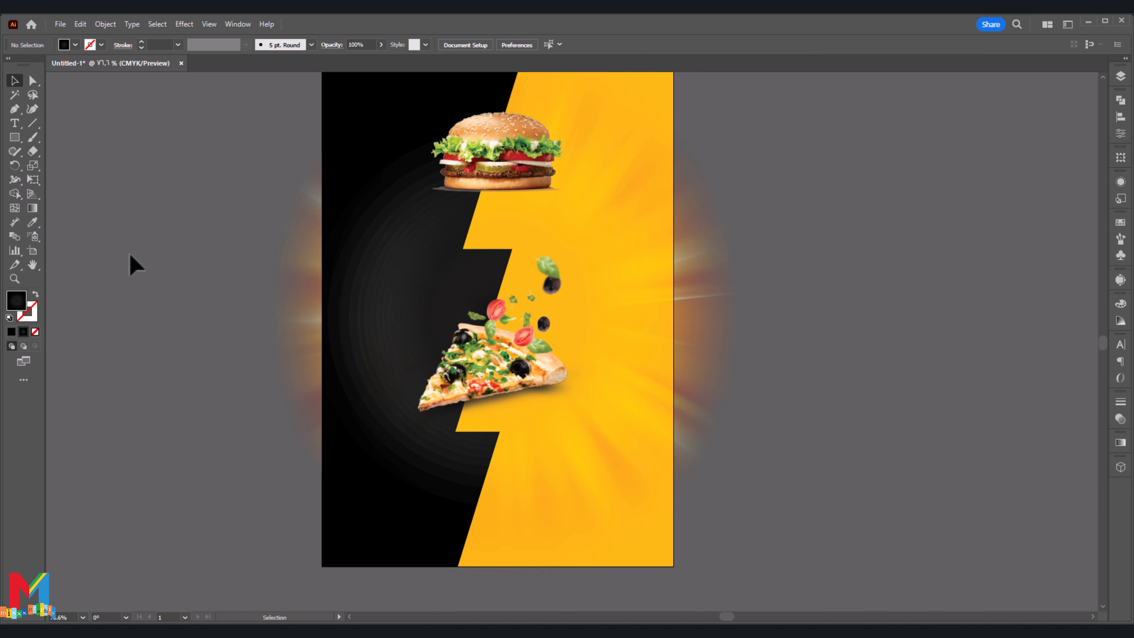
pyautogui.click(60, 23)
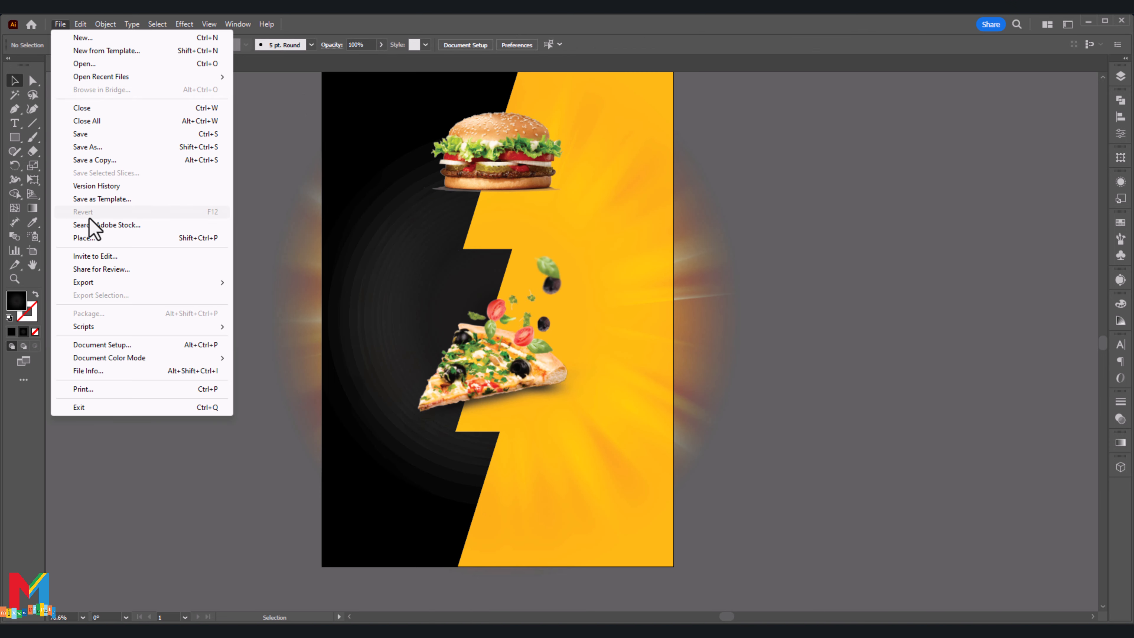
pyautogui.click(108, 238)
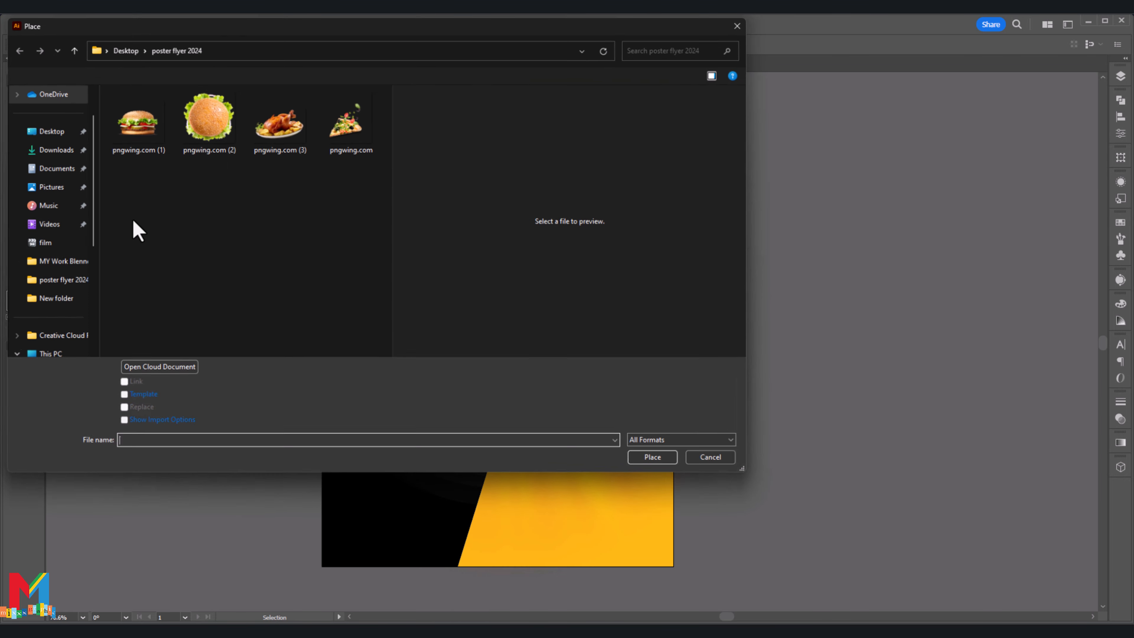
pyautogui.click(269, 157)
pyautogui.doubleClick(269, 157)
pyautogui.click(336, 461)
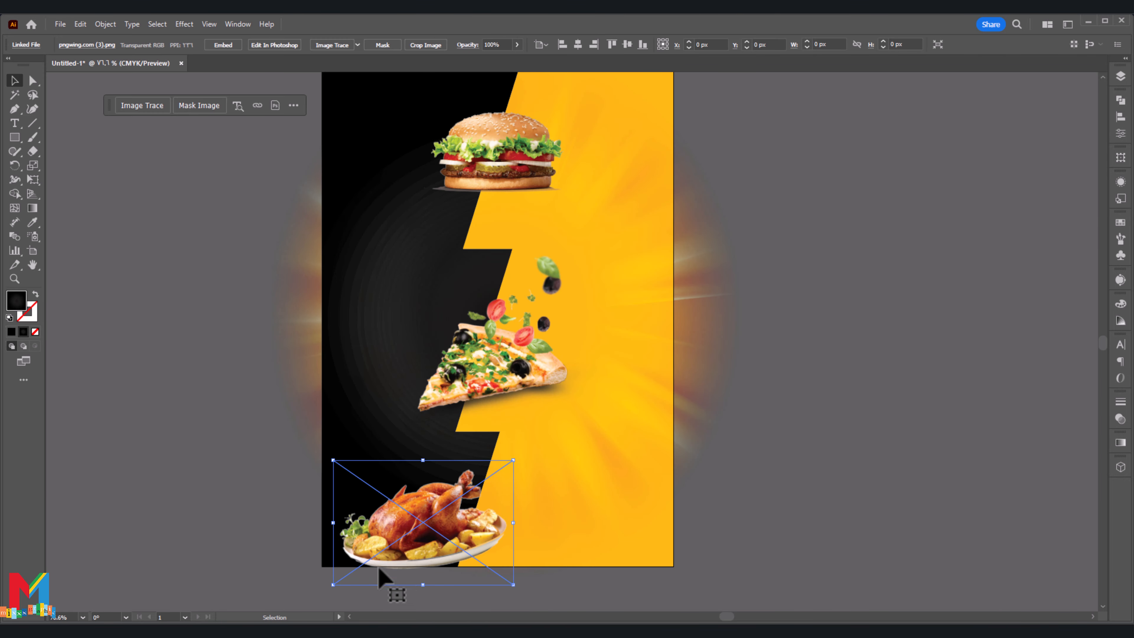
pyautogui.moveTo(426, 539); pyautogui.dragTo(463, 515)
pyautogui.moveTo(551, 439); pyautogui.dragTo(520, 459)
pyautogui.moveTo(479, 504); pyautogui.dragTo(582, 495)
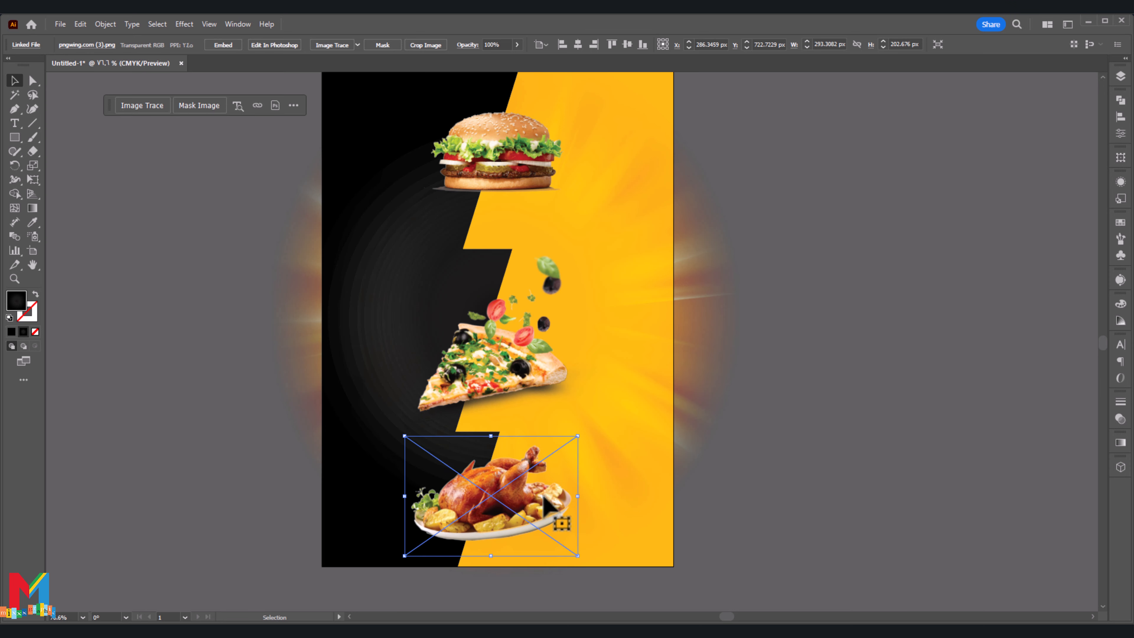
# Fine-tune the positions of the pizza and the chicken so they line up under the burger
pyautogui.moveTo(522, 347); pyautogui.dragTo(522, 330)
pyautogui.moveTo(503, 485); pyautogui.dragTo(509, 481)
pyautogui.moveTo(493, 322); pyautogui.dragTo(495, 311)
pyautogui.moveTo(490, 498); pyautogui.dragTo(498, 501)
pyautogui.click(798, 527)
# Draw a black rectangle strip about 595 px wide and 40 px high along the artboard's bottom edge
pyautogui.moveTo(798, 528); pyautogui.dragTo(819, 486)
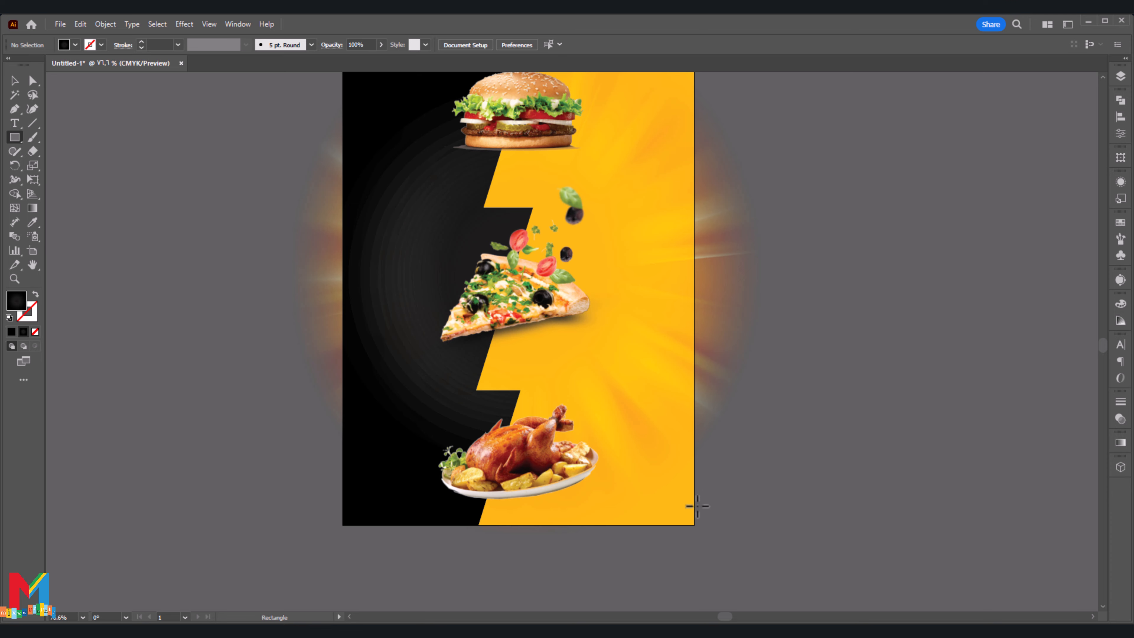
pyautogui.moveTo(695, 506); pyautogui.dragTo(343, 525)
pyautogui.moveTo(508, 509); pyautogui.dragTo(484, 501)
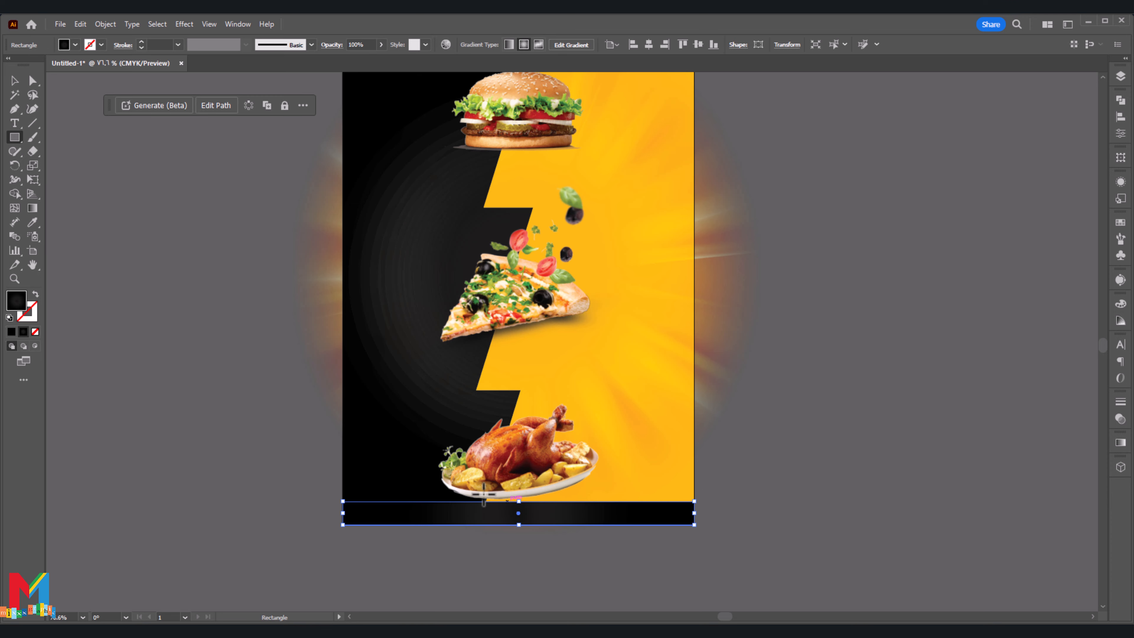
pyautogui.click(14, 80)
pyautogui.click(263, 266)
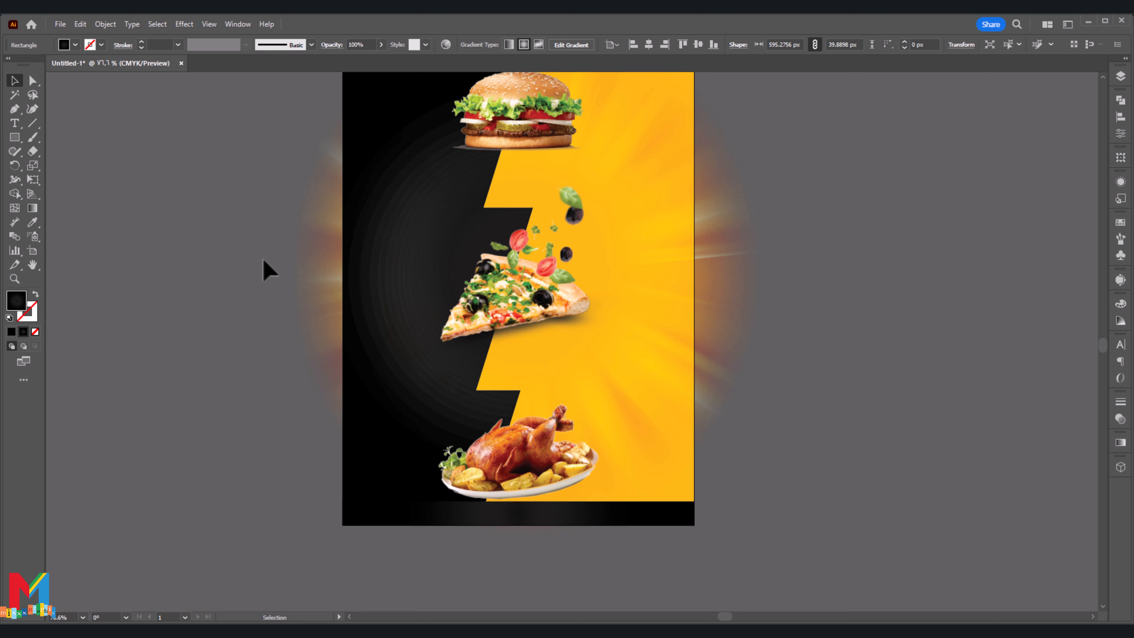
# Nudge the chicken slightly up from the bottom strip and the burger slightly down
pyautogui.click(514, 445)
pyautogui.click(293, 263)
pyautogui.scroll(3, 293, 264)
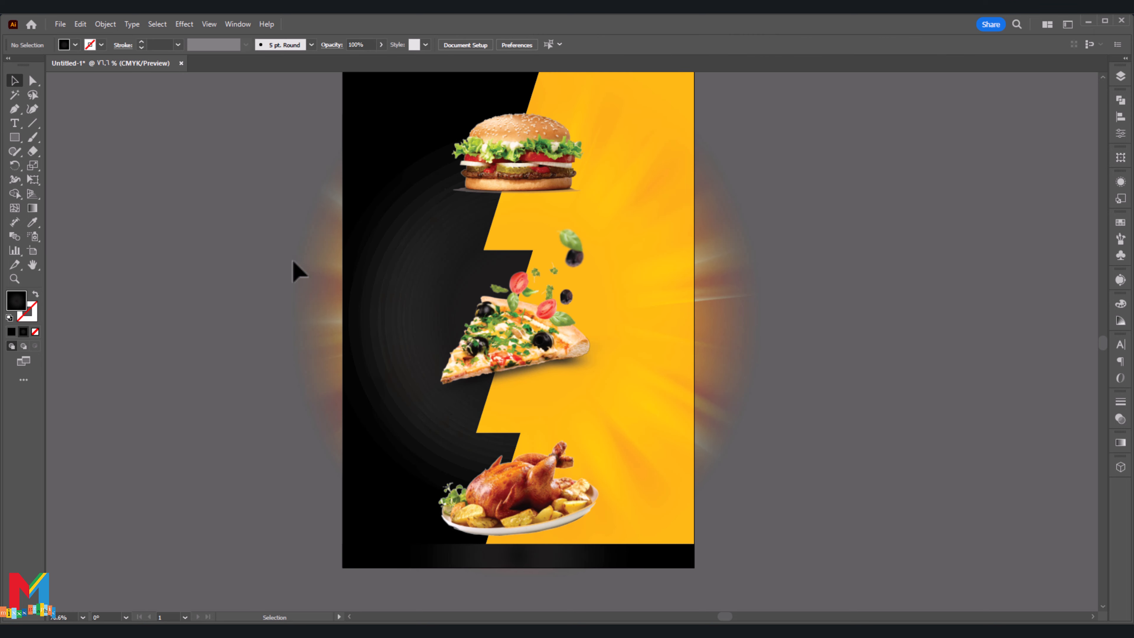
pyautogui.moveTo(526, 215); pyautogui.dragTo(527, 221)
pyautogui.click(273, 305)
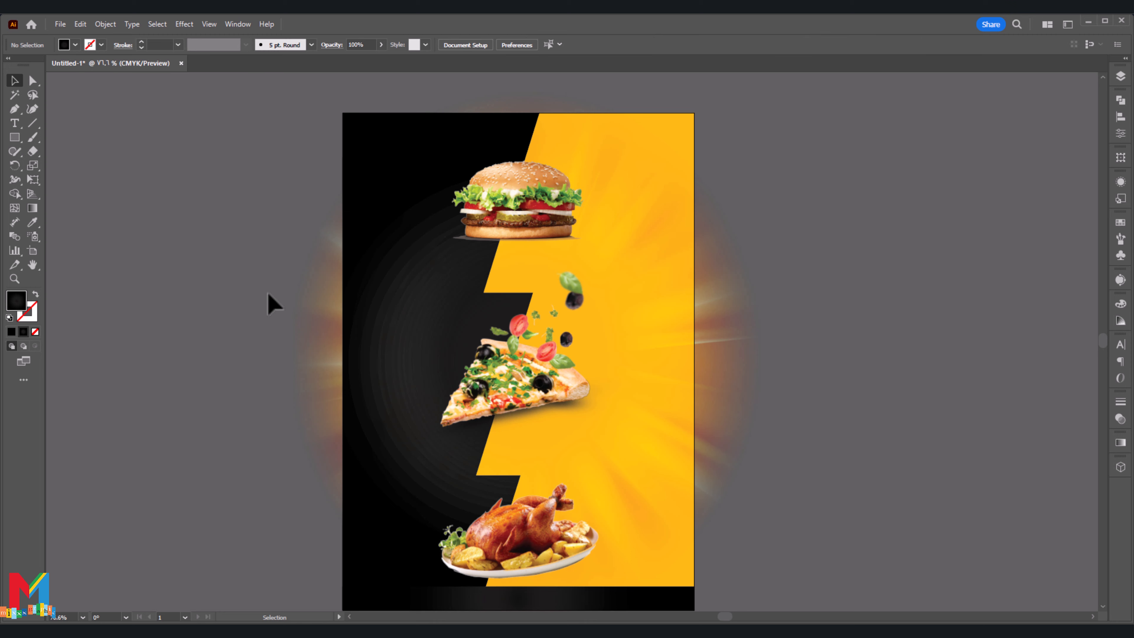
pyautogui.scroll(-2, 273, 305)
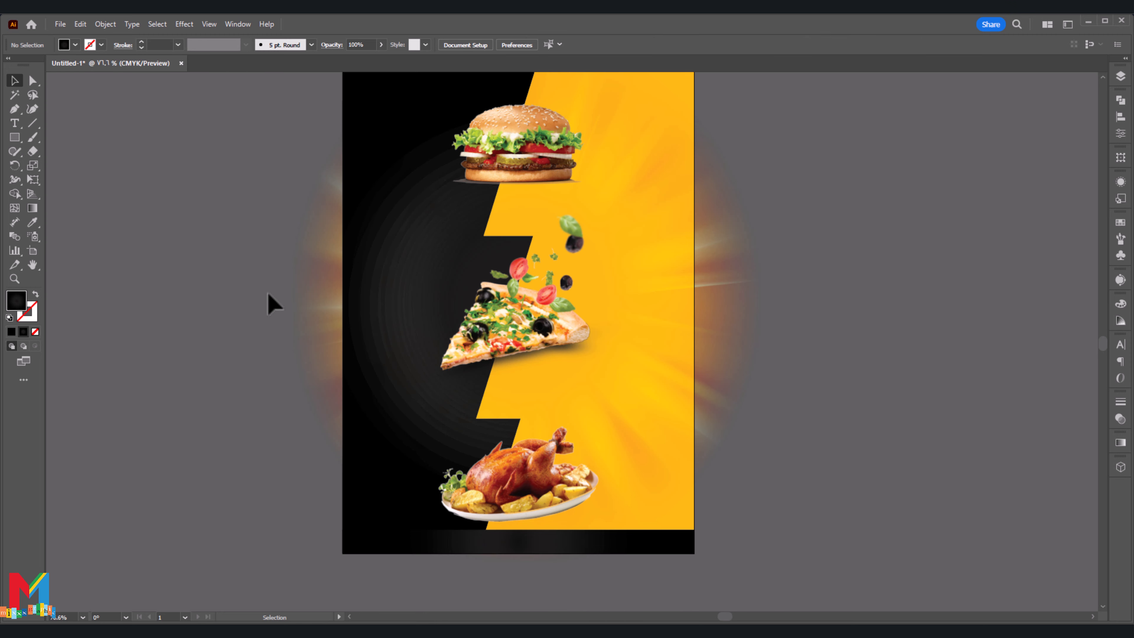
# Duplicate the burger image onto the empty canvas to the right of the artboard
pyautogui.scroll(2, 270, 304)
pyautogui.click(531, 200)
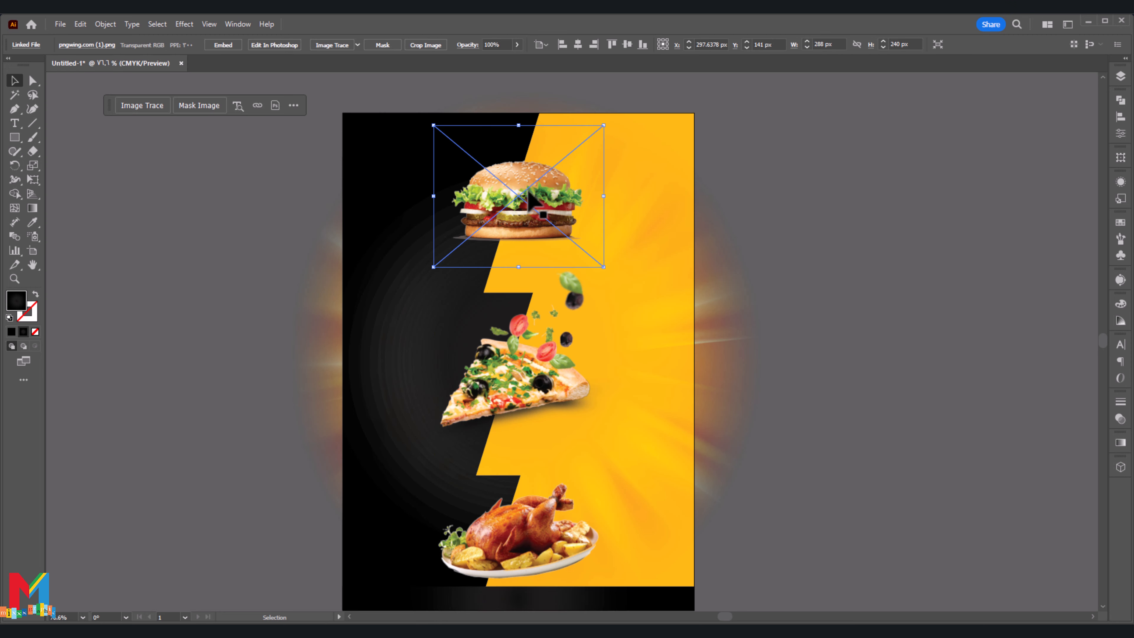
pyautogui.moveTo(531, 200); pyautogui.dragTo(892, 206)
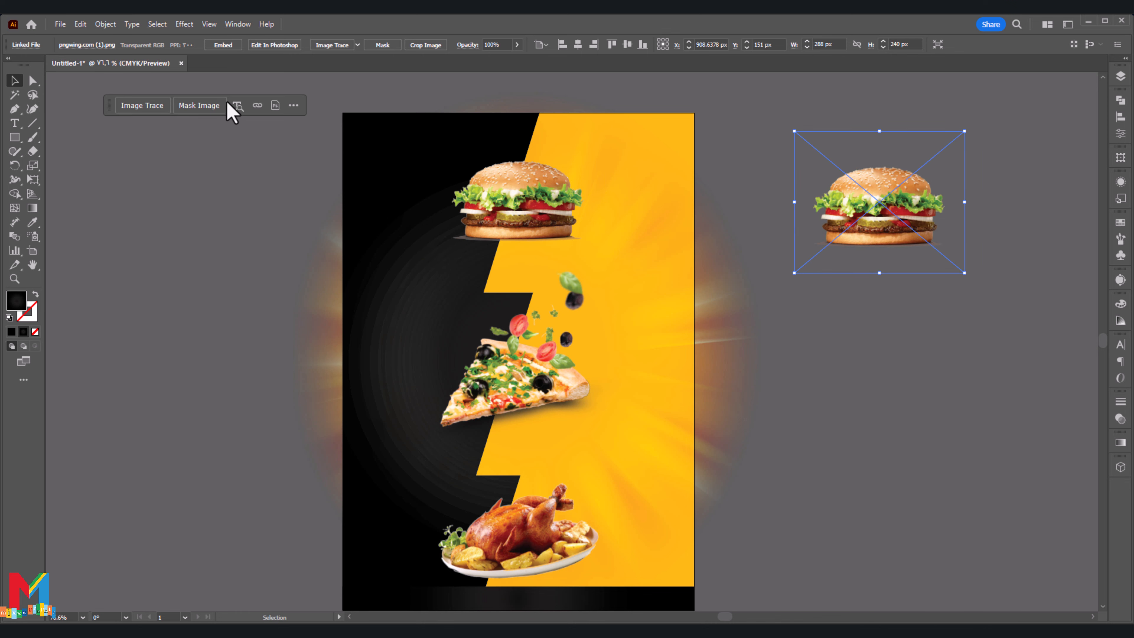
# Trace the duplicate burger image with the High Fidelity Photo preset and expand the tracing into paths
pyautogui.click(358, 46)
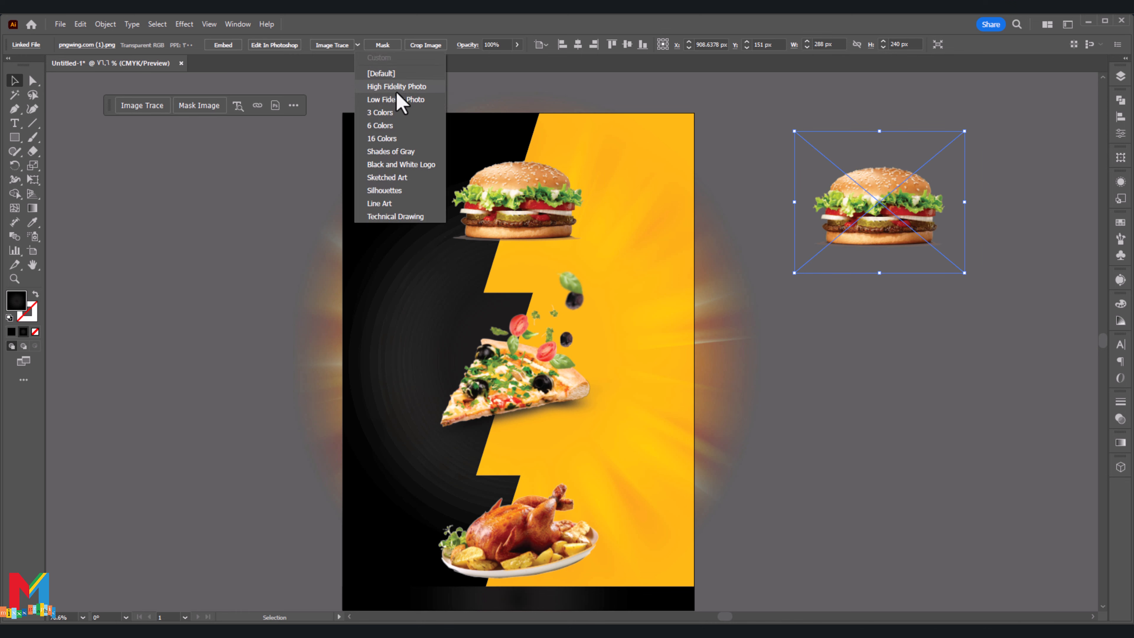
pyautogui.click(308, 124)
pyautogui.click(142, 108)
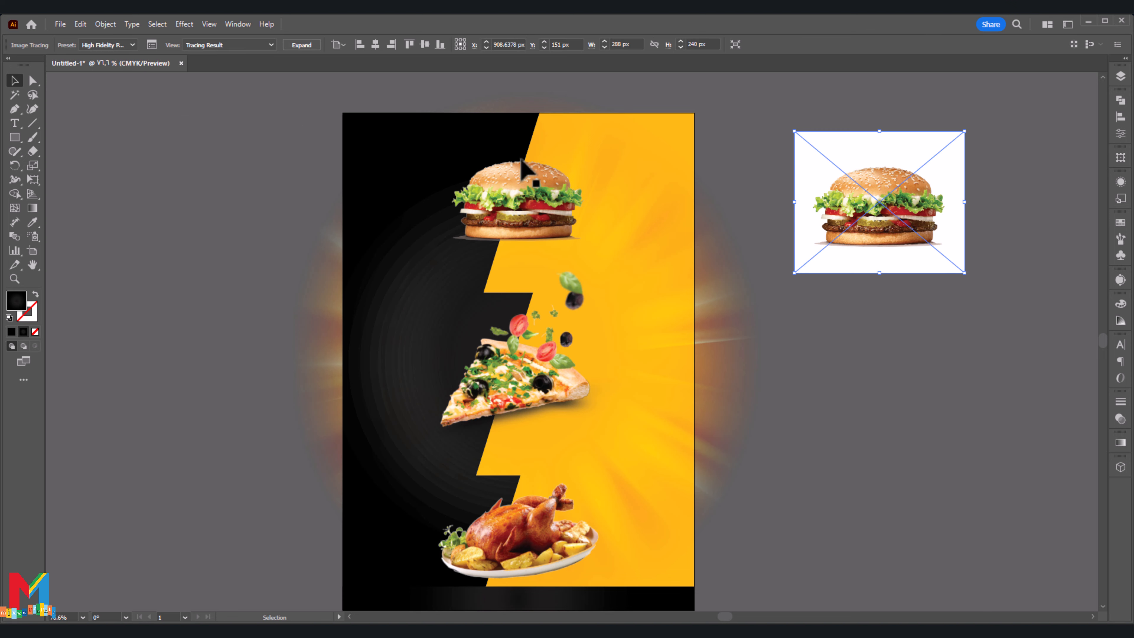
pyautogui.click(105, 24)
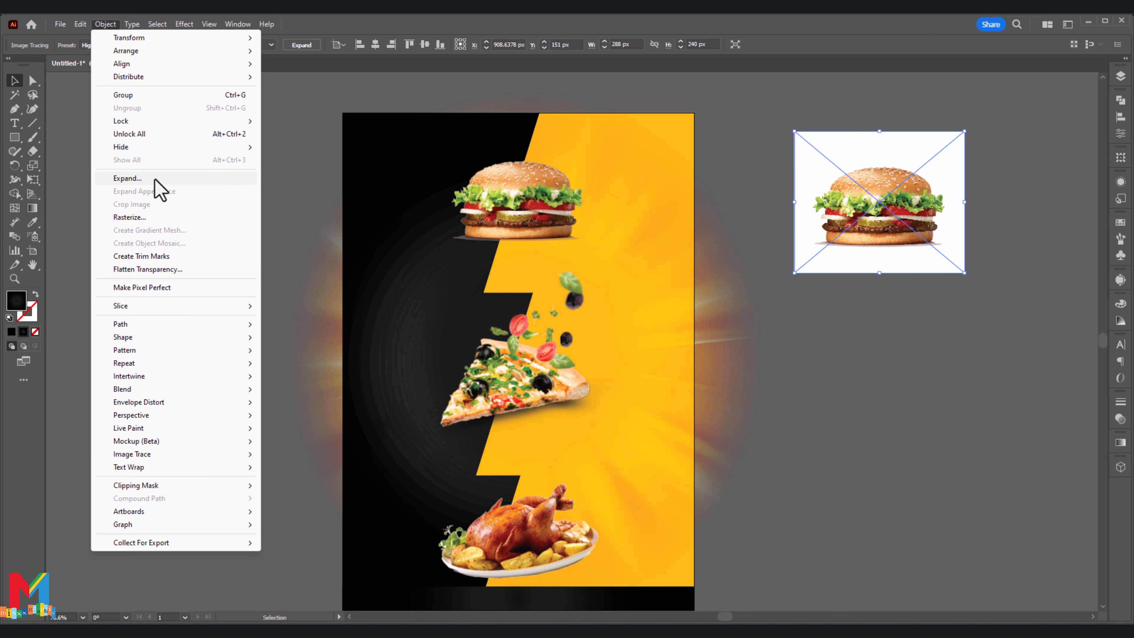
pyautogui.click(134, 178)
pyautogui.click(537, 391)
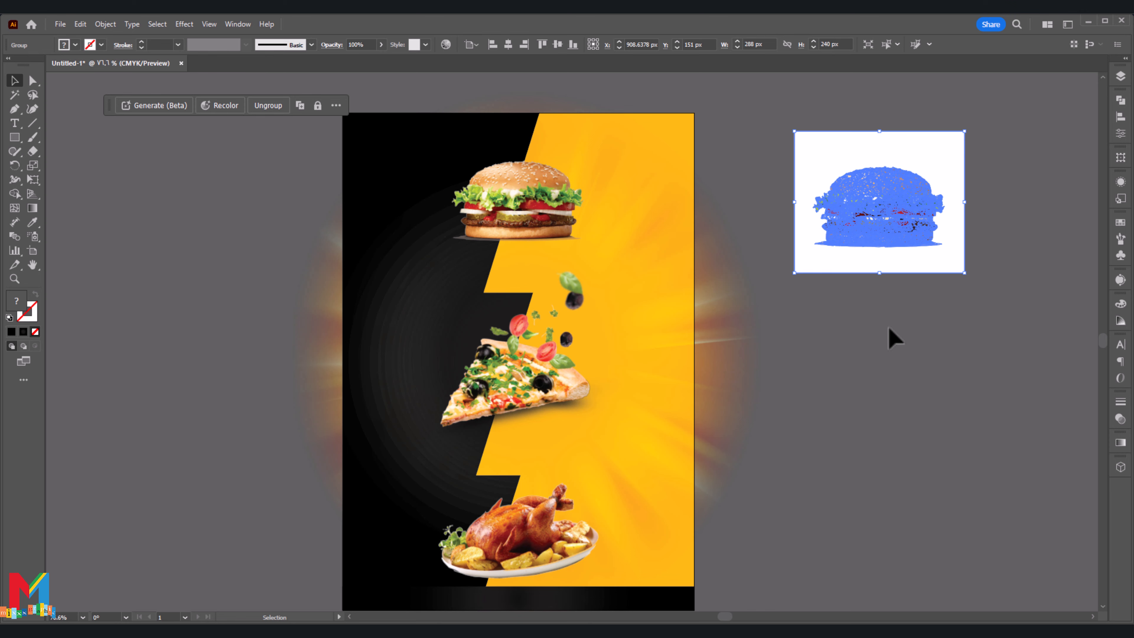
# Ungroup the expanded burger tracing and delete its white background
pyautogui.rightClick(899, 260)
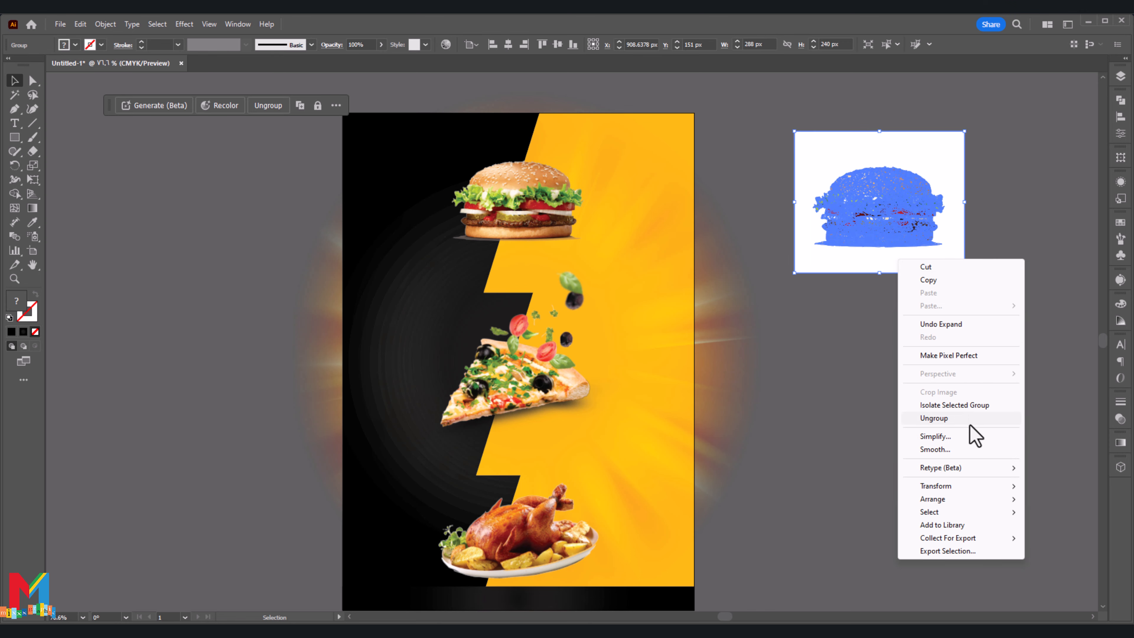
pyautogui.click(919, 375)
pyautogui.moveTo(914, 264); pyautogui.dragTo(894, 359)
pyautogui.rightClick(913, 302)
pyautogui.click(948, 459)
pyautogui.click(889, 339)
pyautogui.press('Delete')
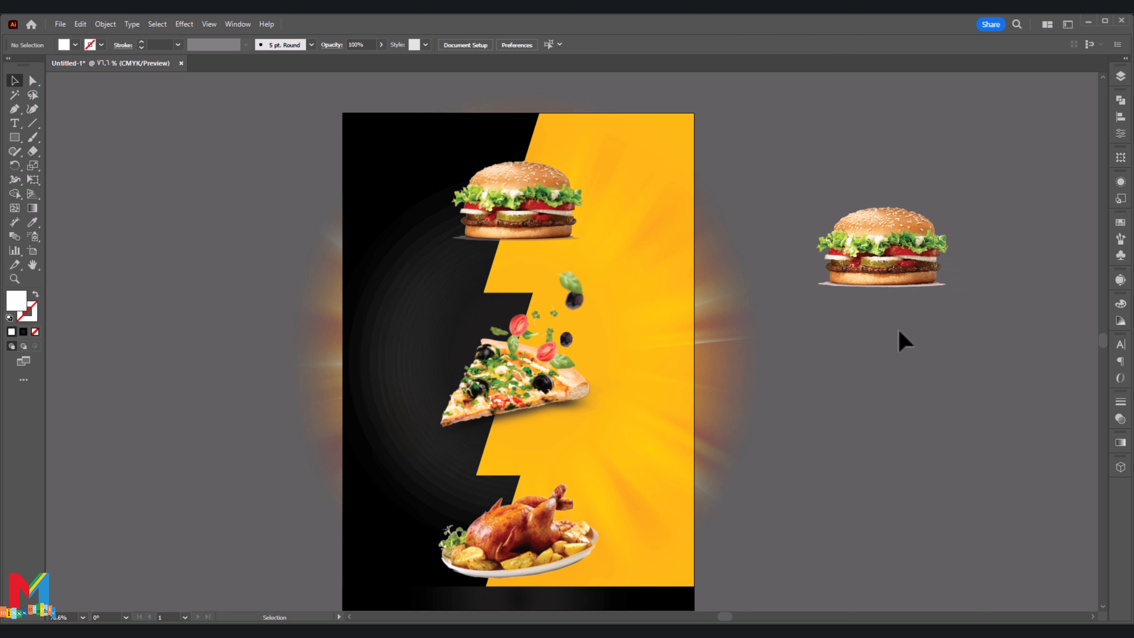
# Give all paths of the traced burger no fill and a white stroke of 0.25 pt
pyautogui.click(906, 281)
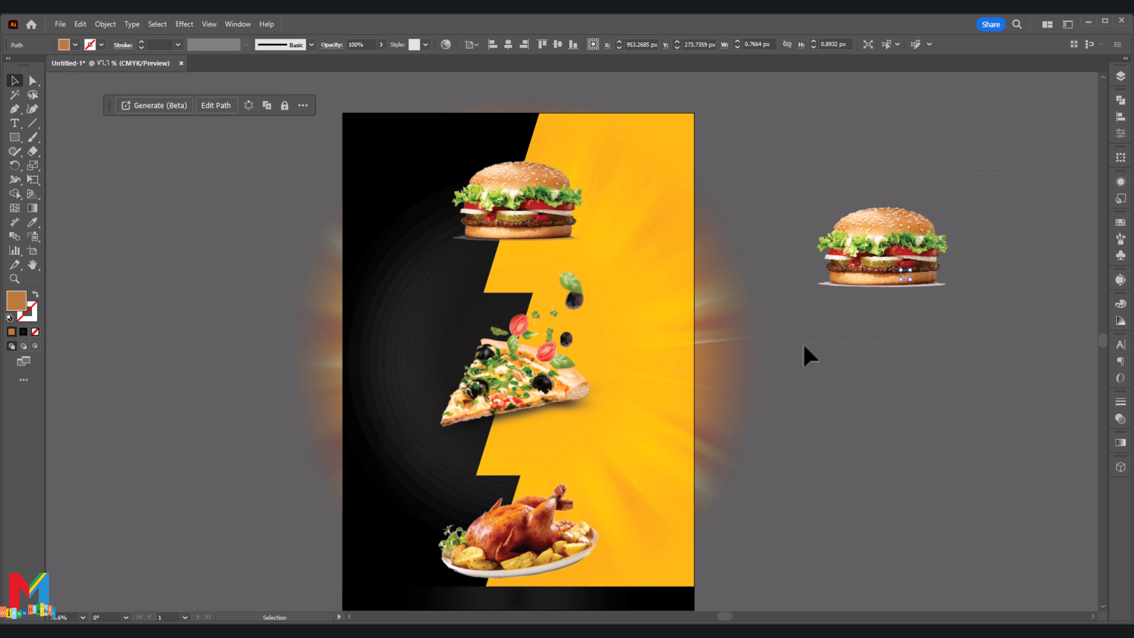
pyautogui.moveTo(809, 357)
pyautogui.mouseDown()
pyautogui.moveTo(793, 363)
pyautogui.moveTo(861, 131)
pyautogui.mouseUp()
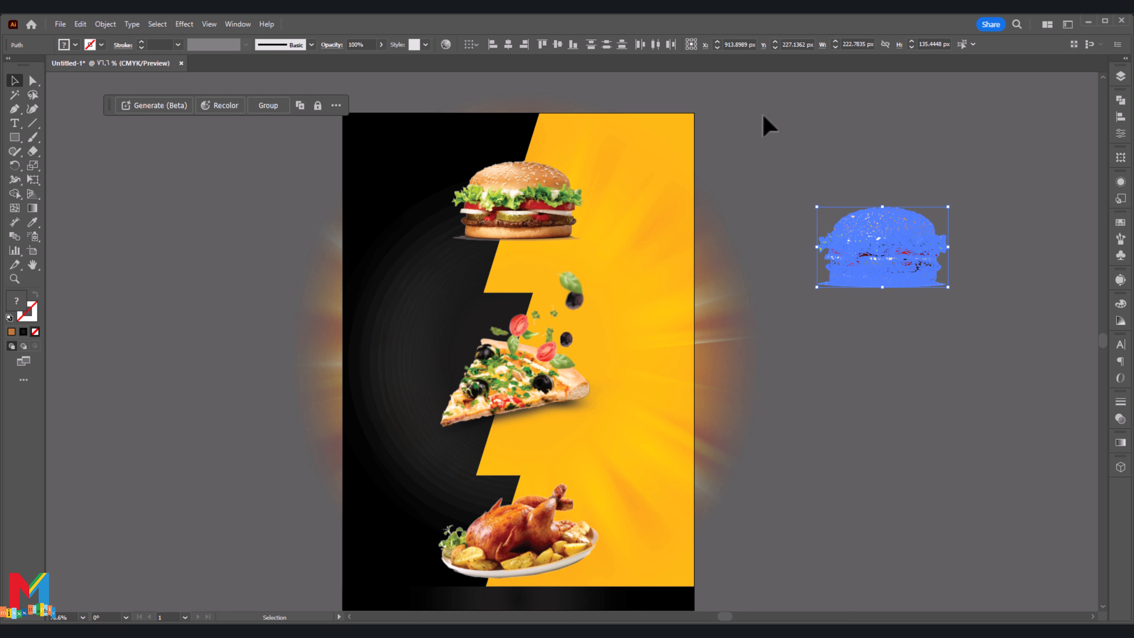
pyautogui.click(75, 45)
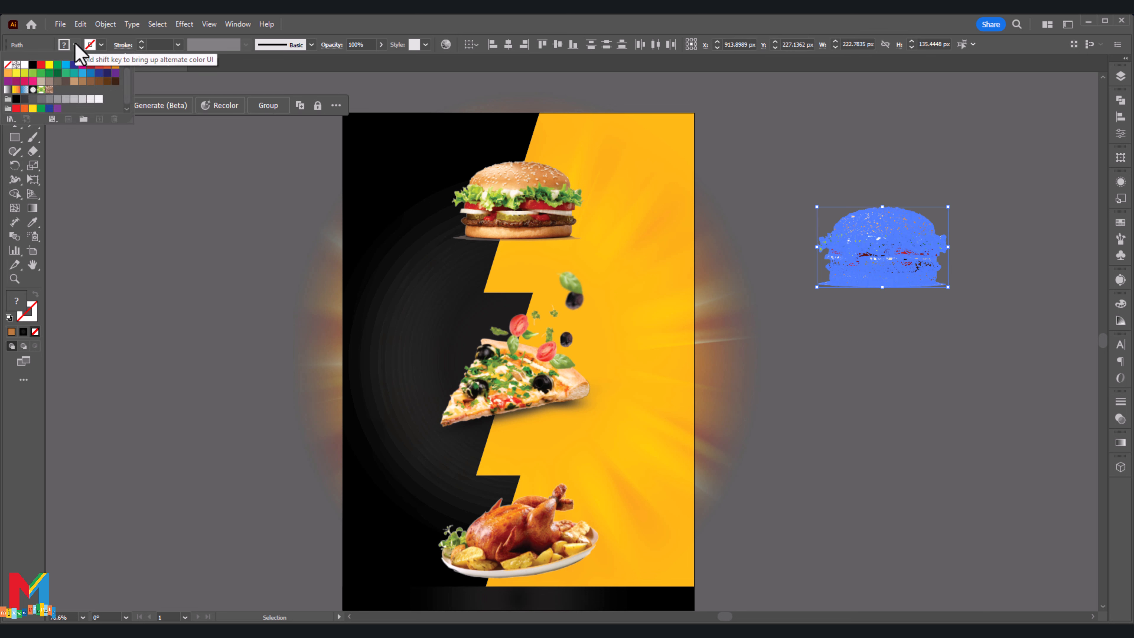
pyautogui.click(8, 65)
pyautogui.click(102, 45)
pyautogui.click(102, 45)
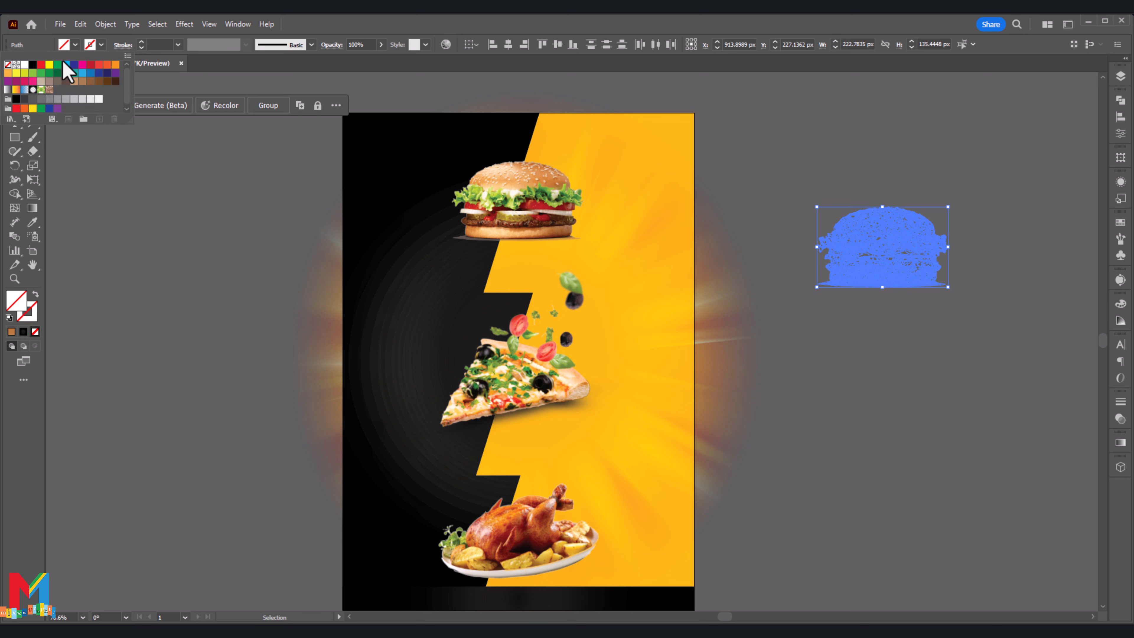
pyautogui.click(98, 64)
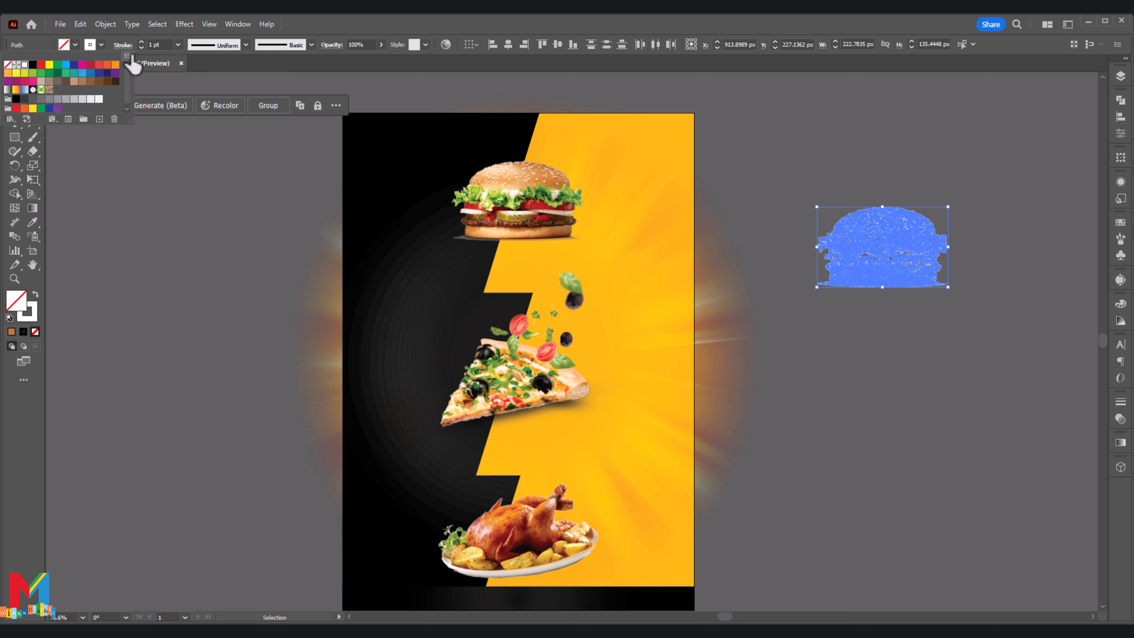
pyautogui.click(141, 47)
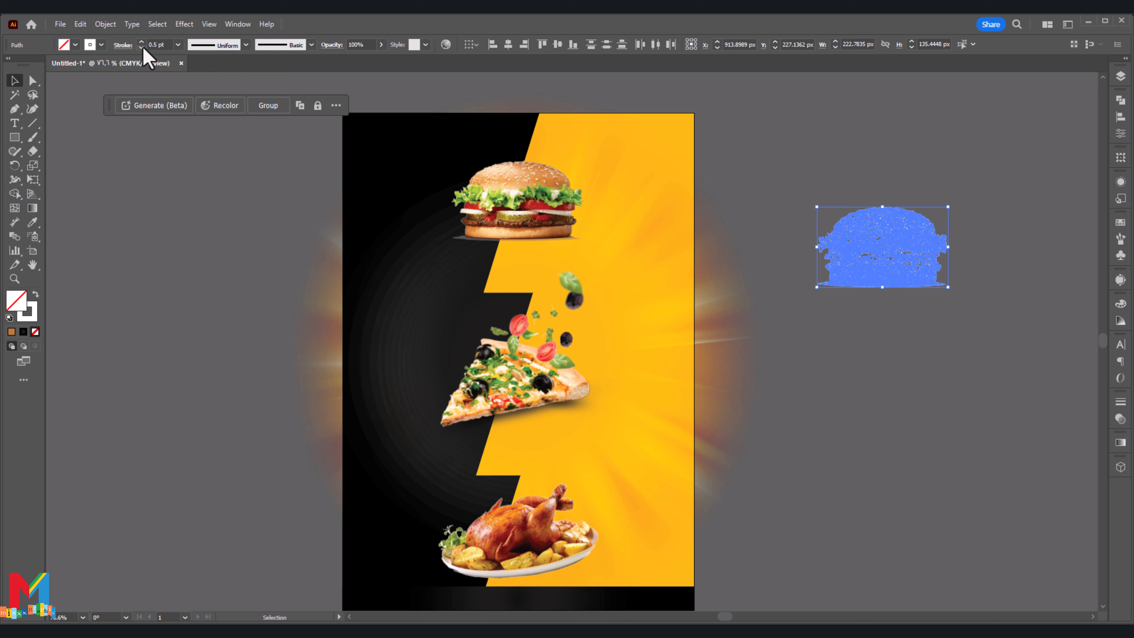
pyautogui.click(827, 343)
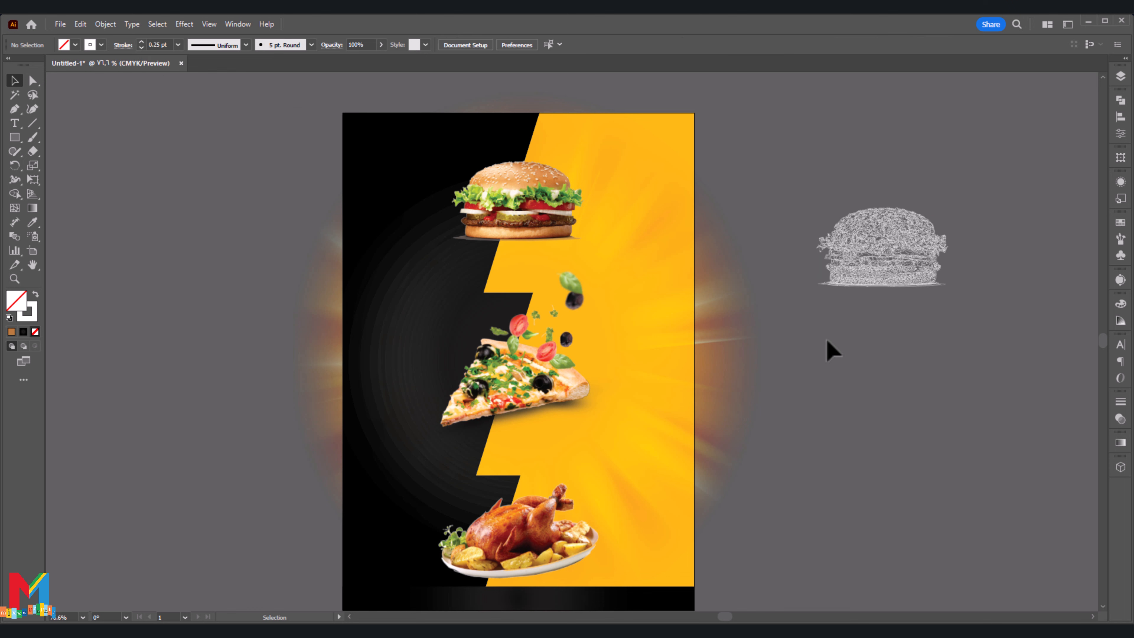
# Group the outlined burger paths and lay the group over the burger photo on the poster
pyautogui.hotkey('ctrl', 'a')
pyautogui.rightClick(887, 278)
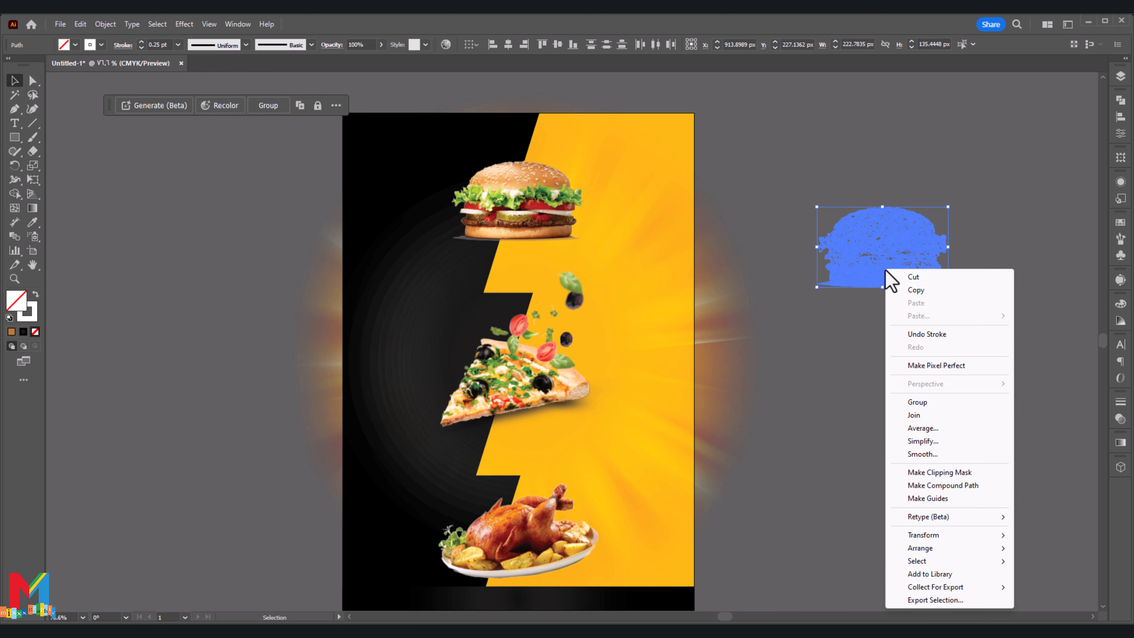
pyautogui.click(918, 401)
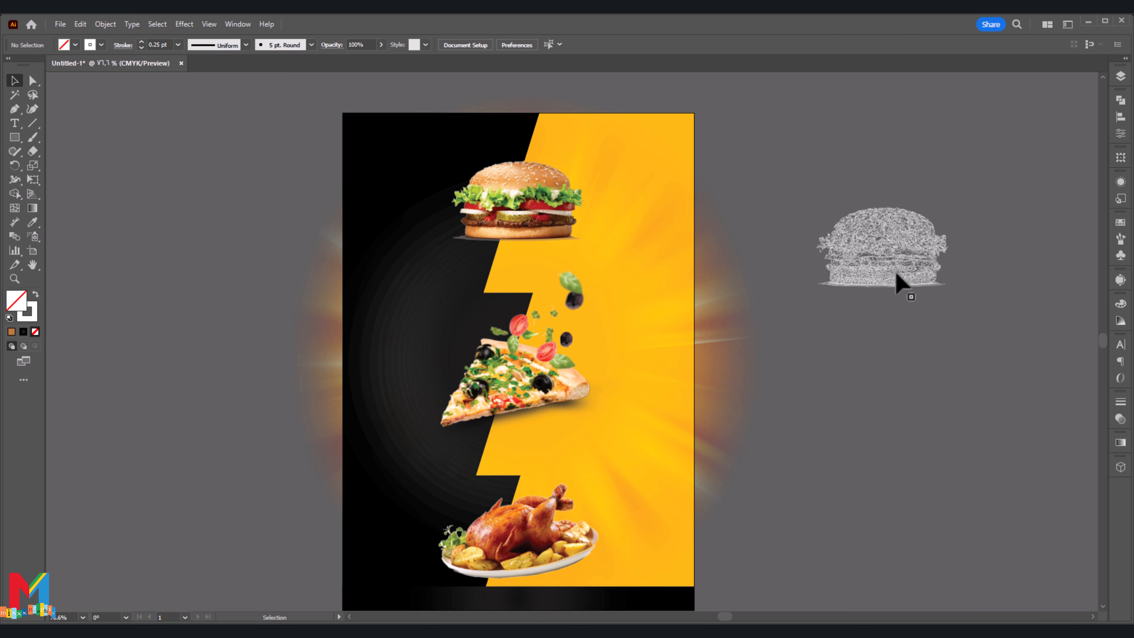
pyautogui.moveTo(894, 264); pyautogui.dragTo(535, 219)
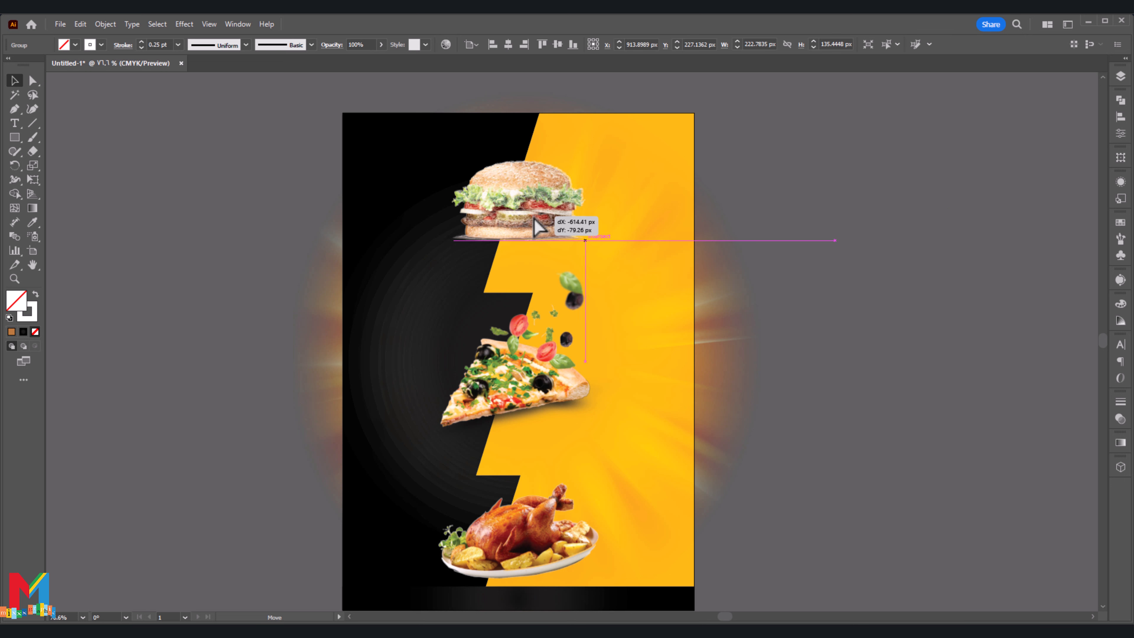
pyautogui.moveTo(791, 297); pyautogui.dragTo(791, 296)
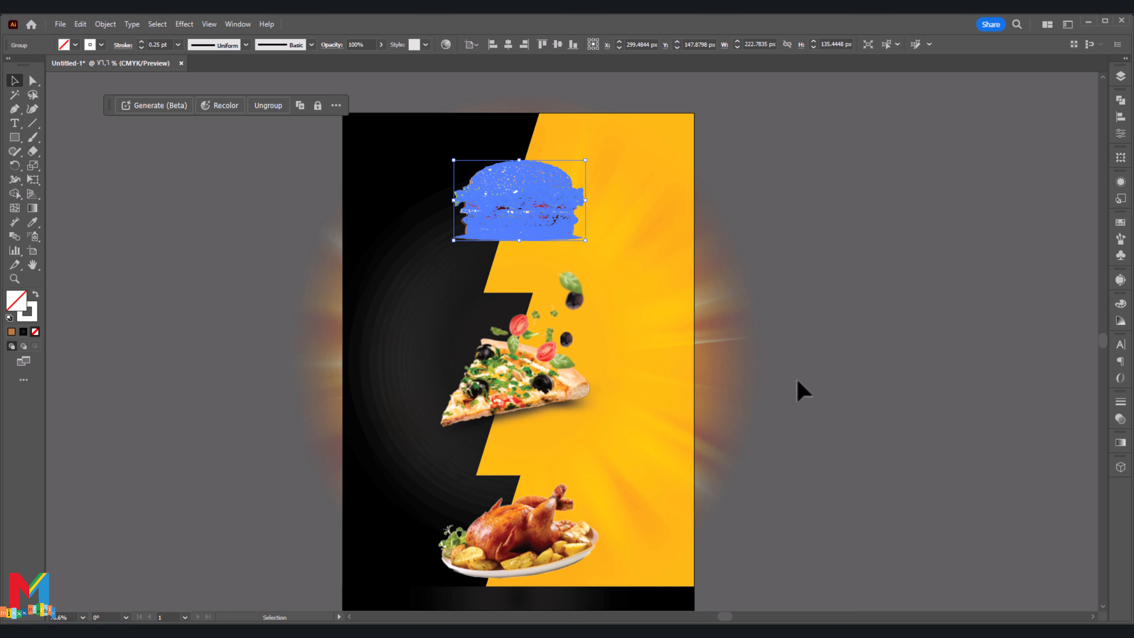
pyautogui.click(800, 390)
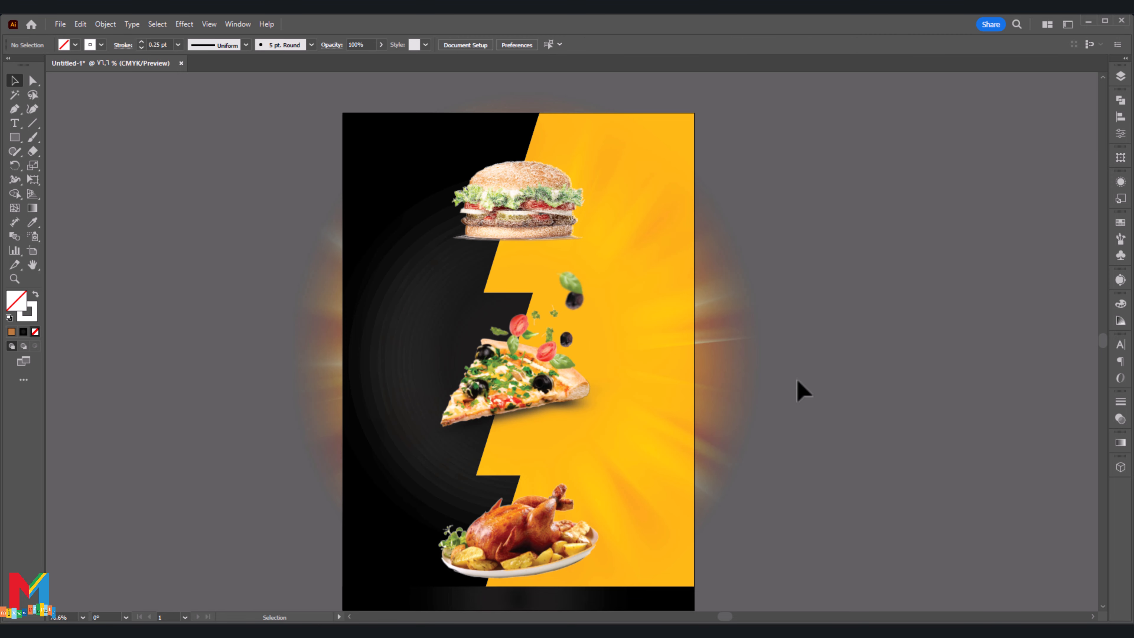
# Enlarge the burger photo and its outline group together about their centre to a photo height of about 248 px, and send the outline behind the photo
pyautogui.hotkey('ctrl', '=')
pyautogui.hotkey('ctrl', '=')
pyautogui.scroll(5, 799, 389)
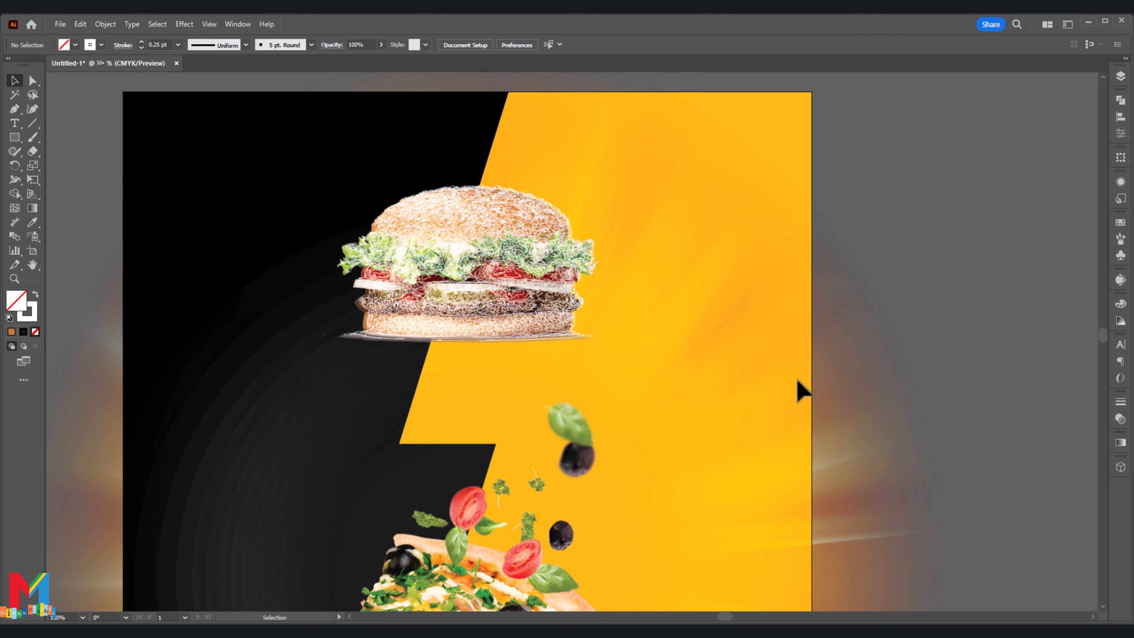
pyautogui.click(340, 344)
pyautogui.click(866, 273)
pyautogui.click(391, 251)
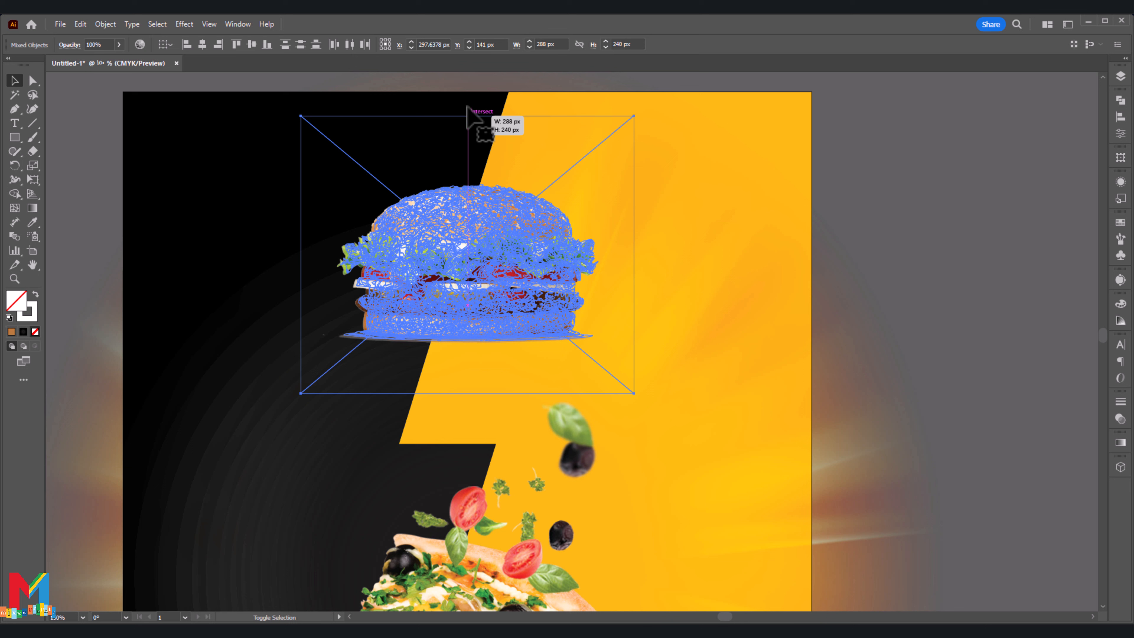
pyautogui.moveTo(467, 107); pyautogui.dragTo(468, 107)
pyautogui.click(968, 258)
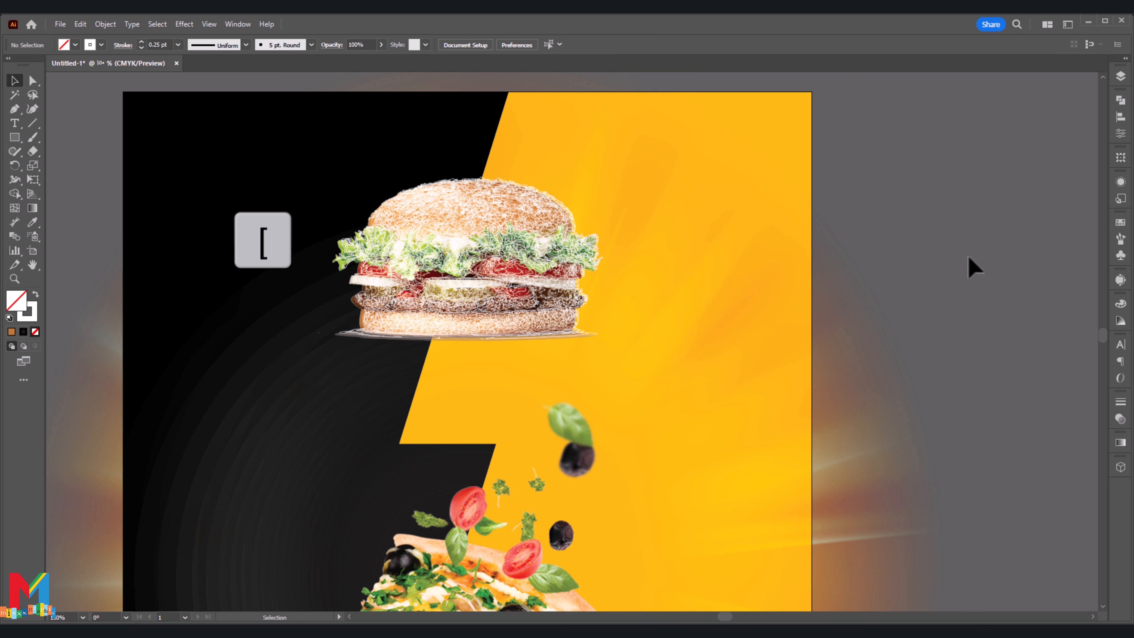
# Draw a four-sided Pen shape around the burger's half over the orange area, with one side following the black-orange zigzag edge
pyautogui.click(15, 108)
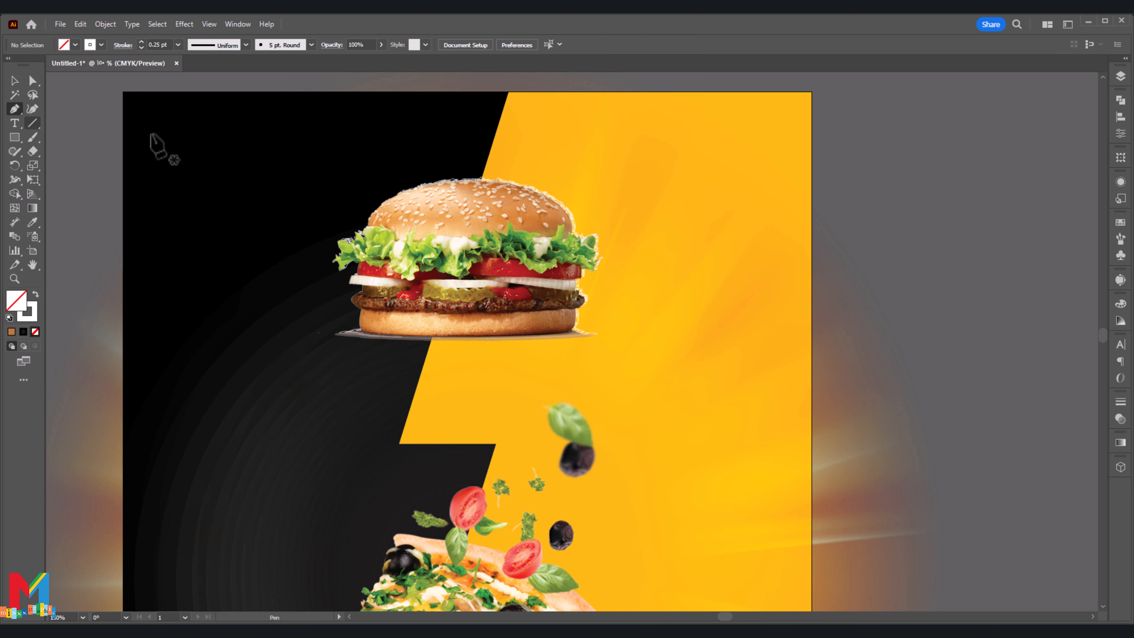
pyautogui.click(494, 137)
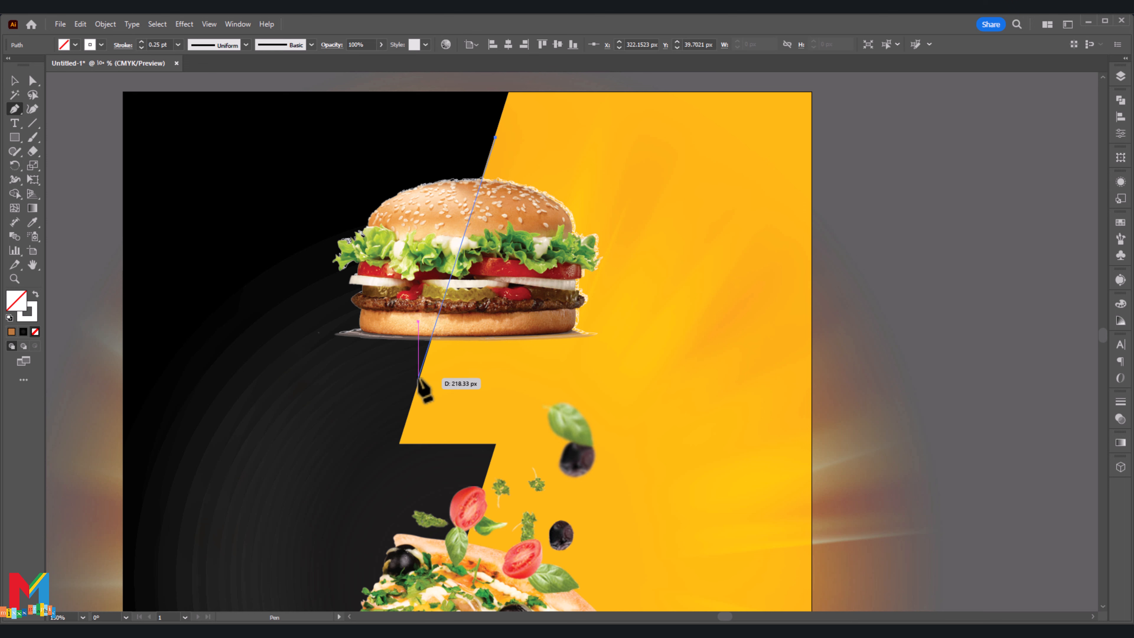
pyautogui.click(418, 378)
pyautogui.click(606, 379)
pyautogui.click(669, 226)
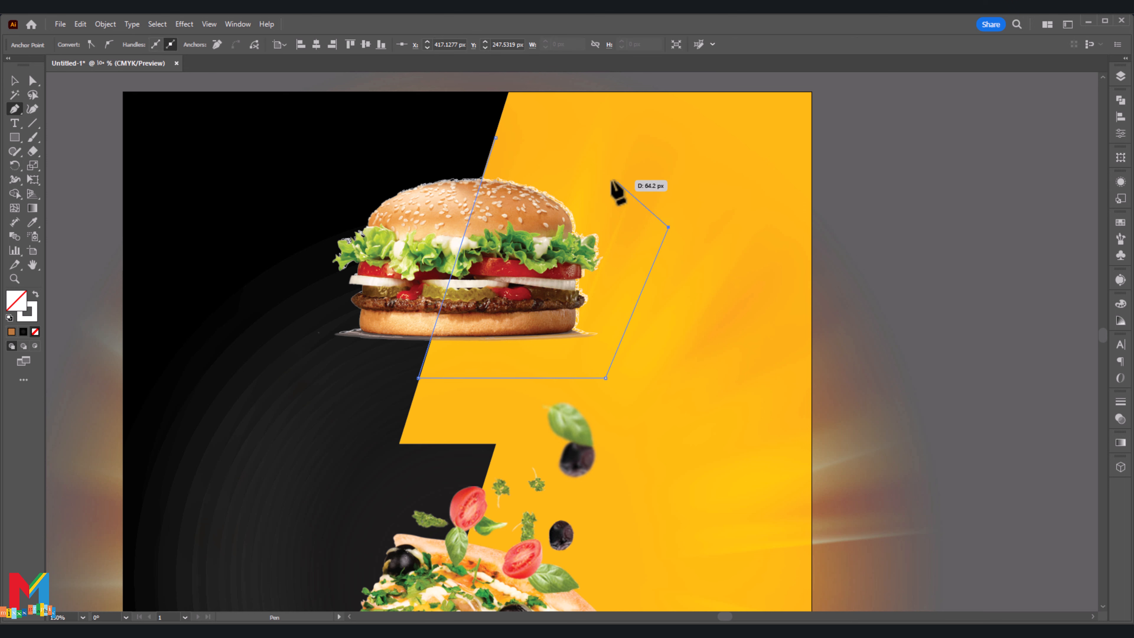
pyautogui.click(494, 134)
# Give the Pen shape over the burger a white fill and no stroke
pyautogui.click(14, 80)
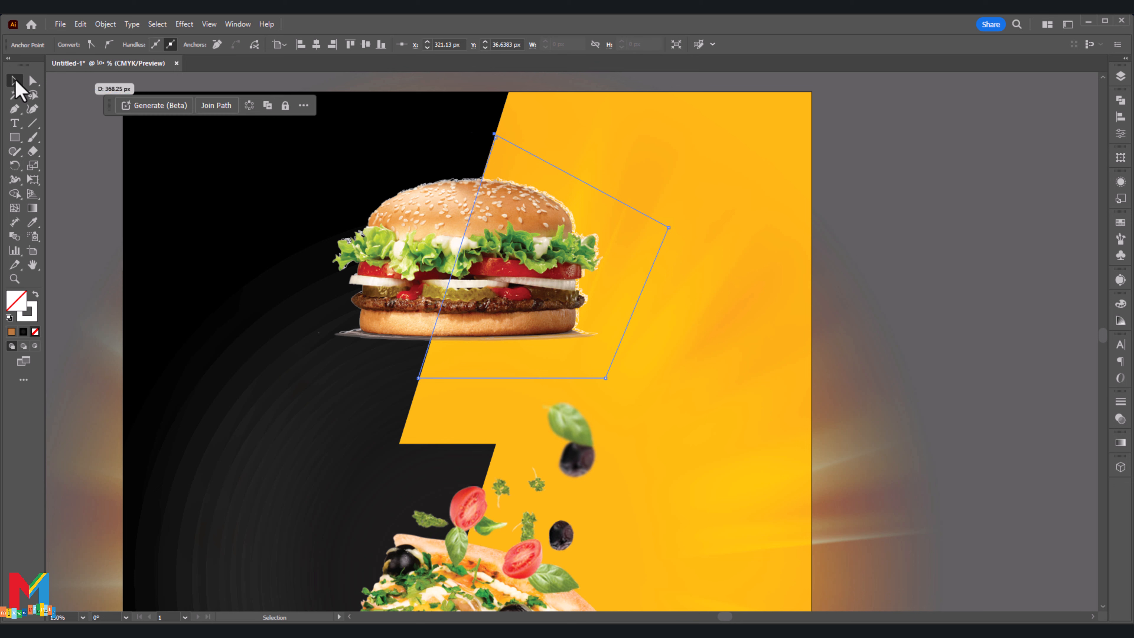
pyautogui.click(9, 319)
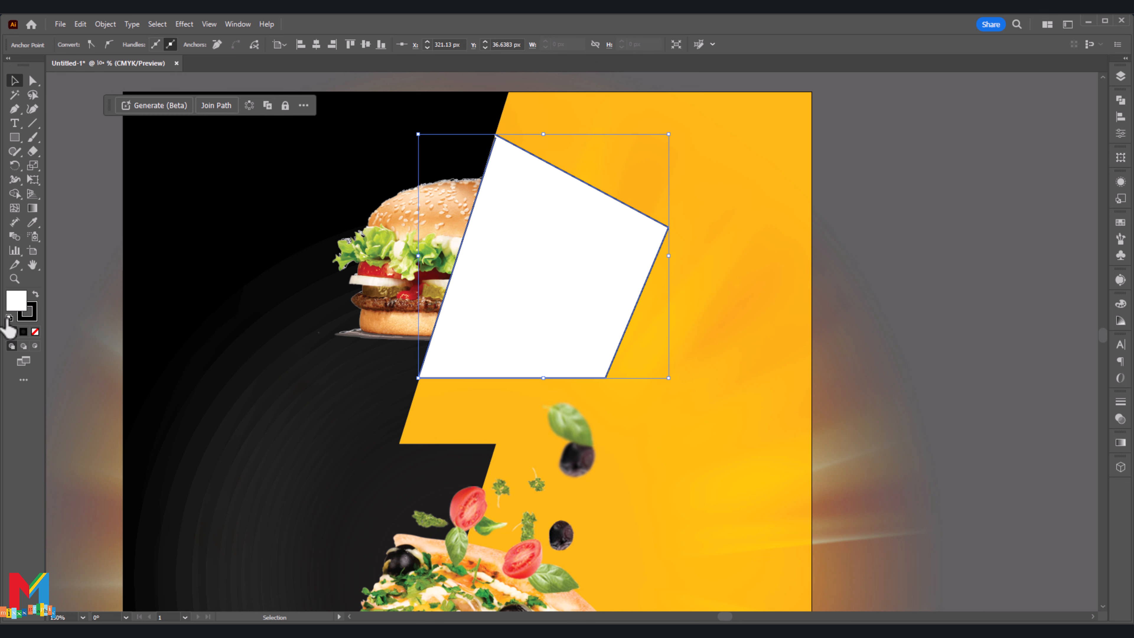
pyautogui.click(125, 270)
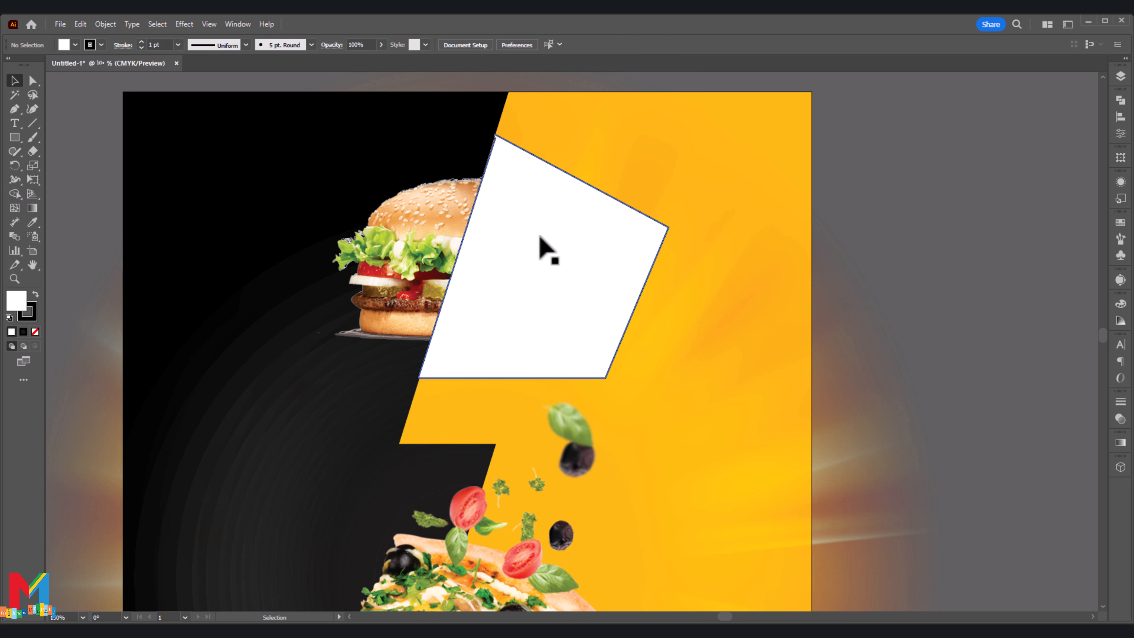
pyautogui.click(531, 243)
pyautogui.click(75, 45)
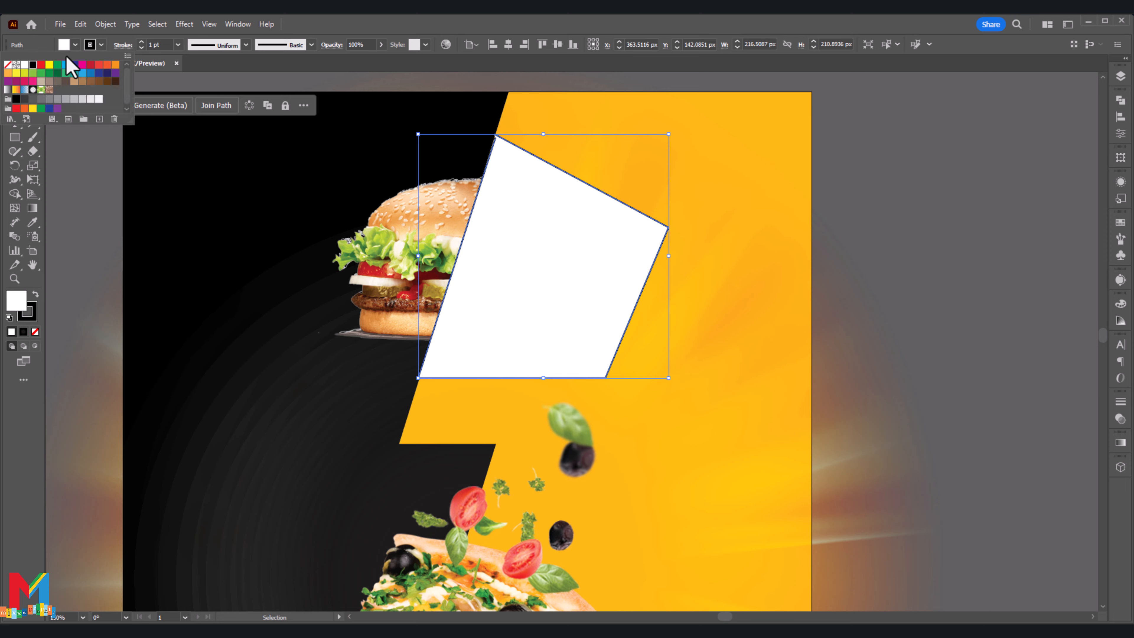
pyautogui.click(7, 65)
pyautogui.click(165, 233)
# Move the pizza slice image down, clear of the burger and the white shape
pyautogui.click(190, 236)
pyautogui.moveTo(678, 155); pyautogui.dragTo(339, 347)
pyautogui.click(808, 274)
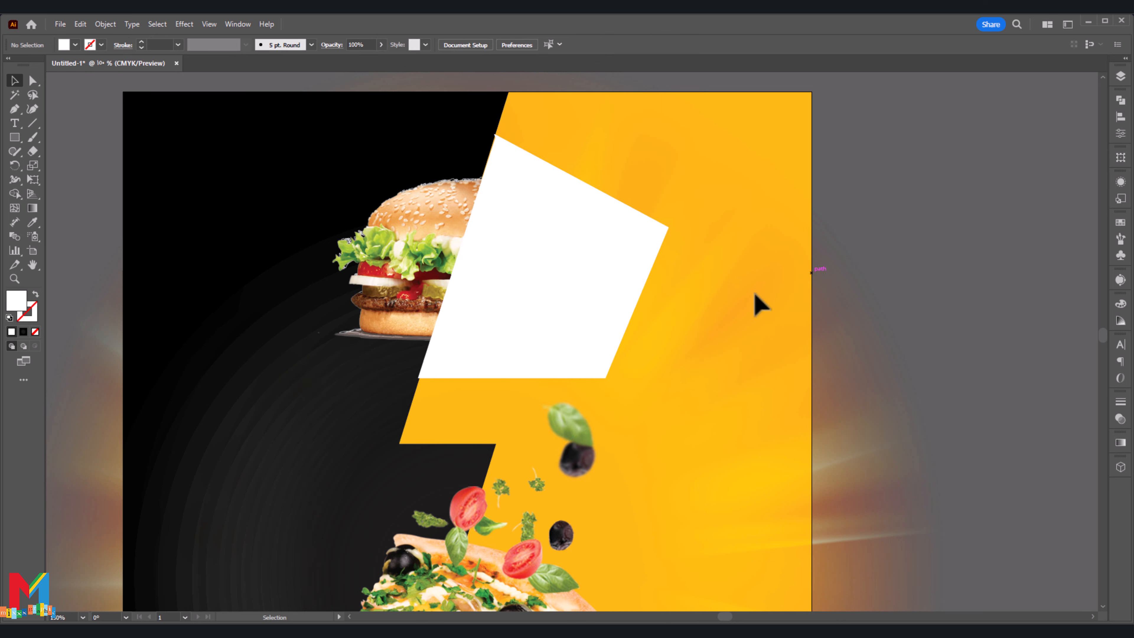
pyautogui.moveTo(536, 475); pyautogui.dragTo(532, 525)
pyautogui.click(714, 190)
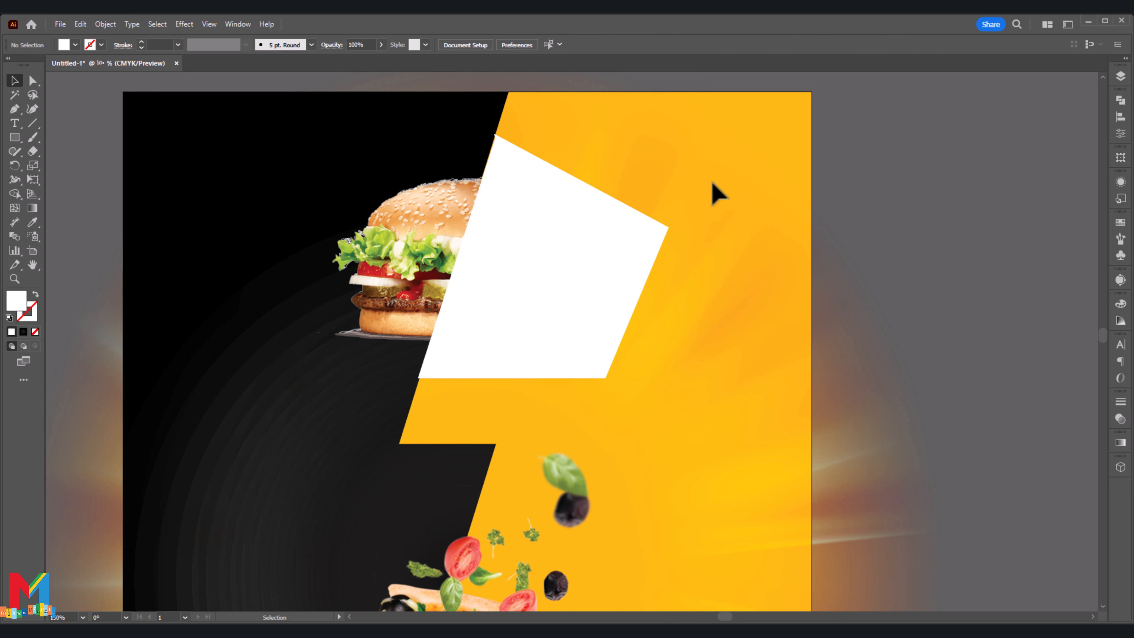
# Make a clipping mask from the white shape and the burger photo so the photo is kept only over the orange area
pyautogui.click(347, 296)
pyautogui.keyDown('shift'); pyautogui.click(527, 246); pyautogui.keyUp('shift')
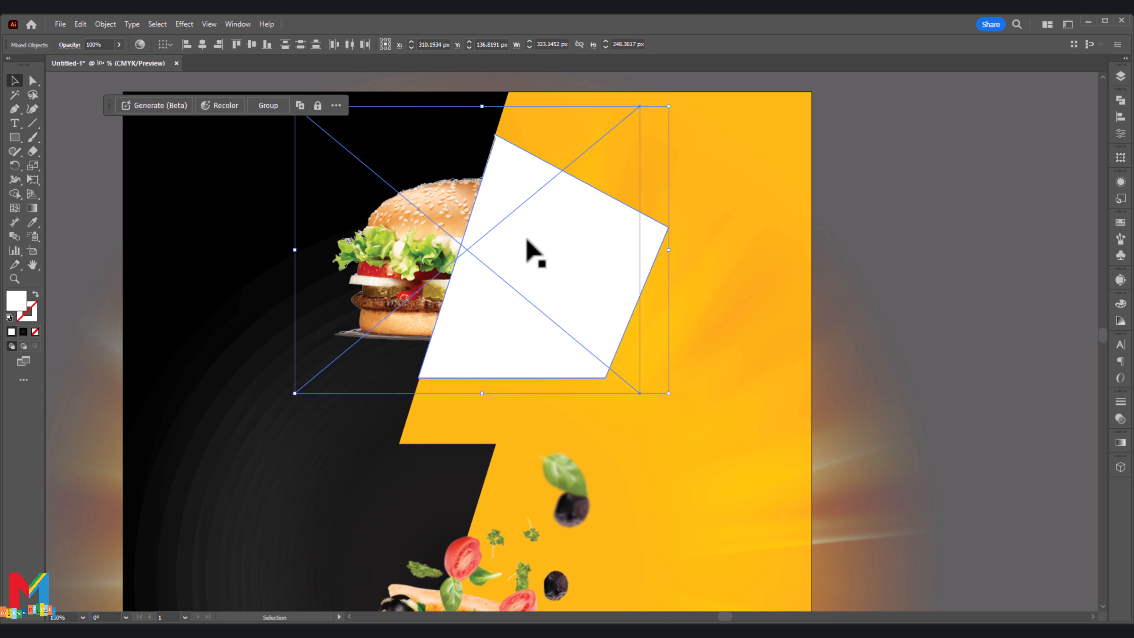
pyautogui.rightClick(527, 240)
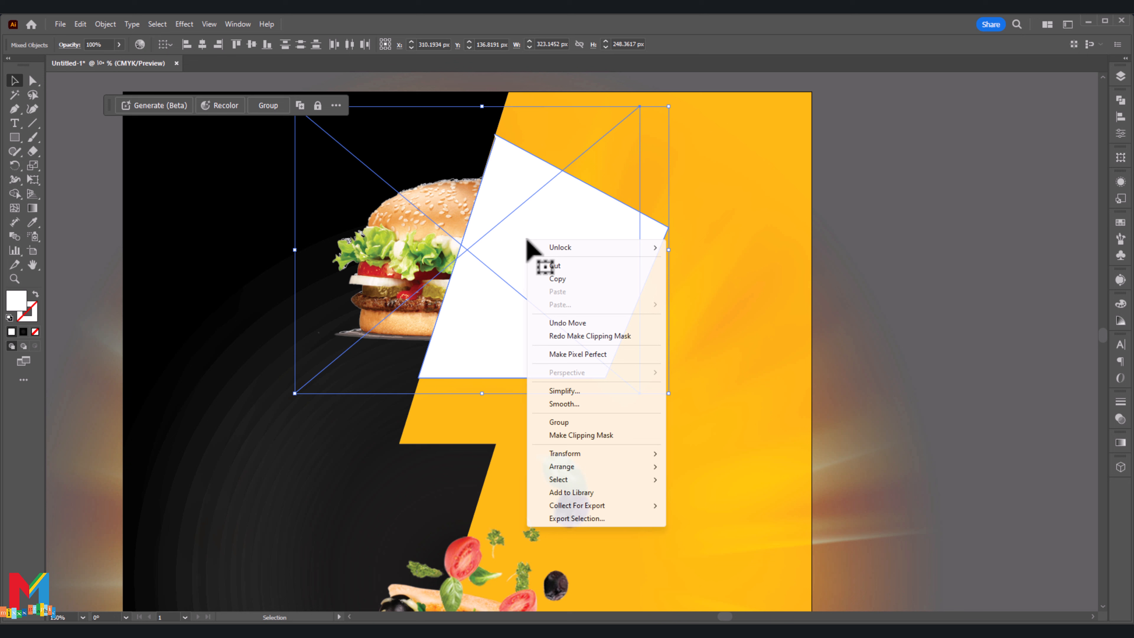
pyautogui.click(588, 435)
pyautogui.click(924, 269)
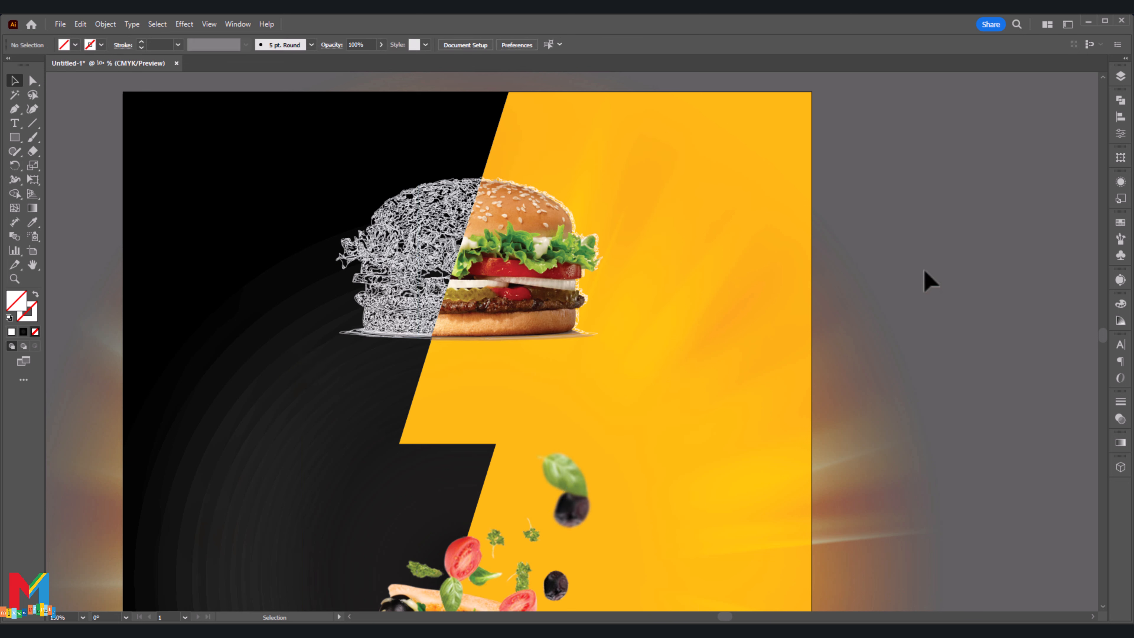
# Set the stroke weight of the burger outline group to 0.15 pt
pyautogui.scroll(-3, 112, 197)
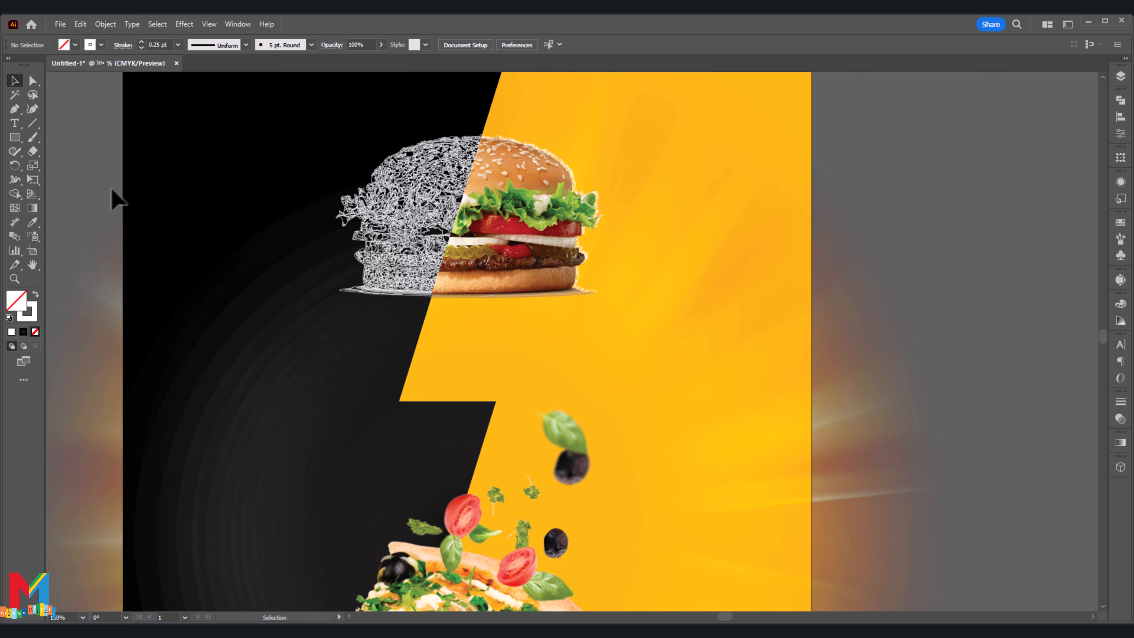
pyautogui.scroll(-1, 111, 190)
pyautogui.click(376, 177)
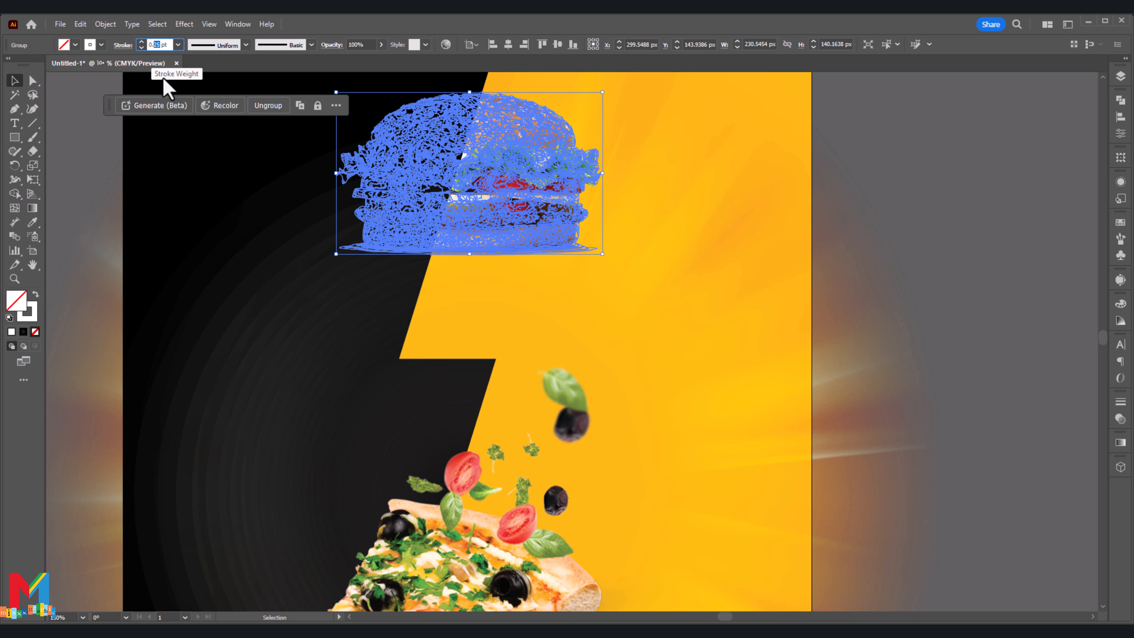
pyautogui.press('Return')
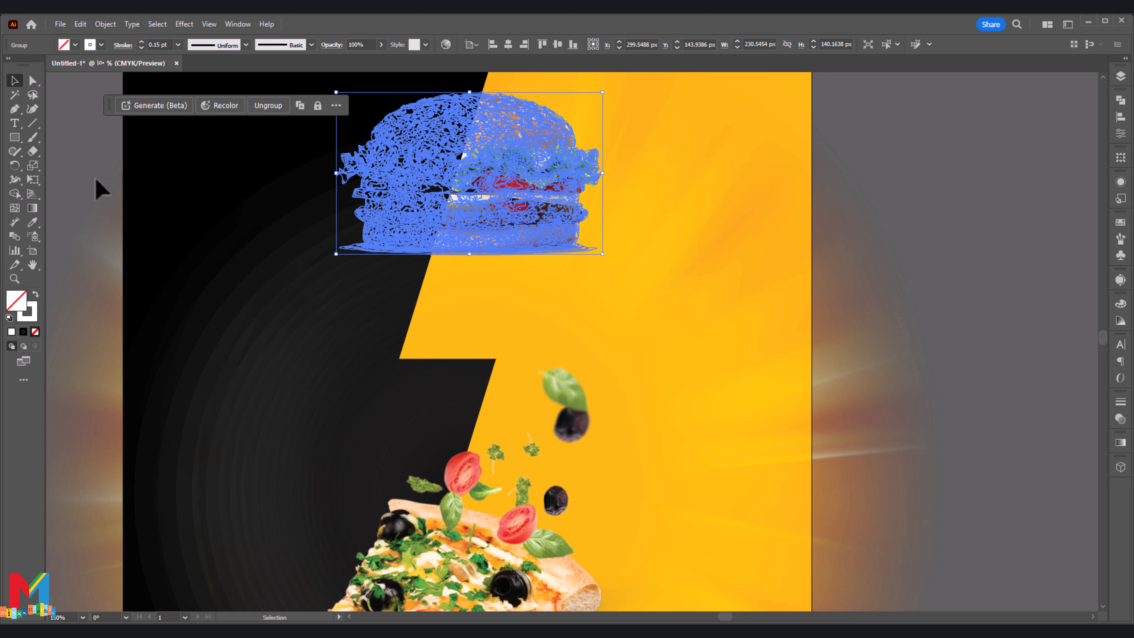
pyautogui.click(85, 201)
pyautogui.scroll(3, 85, 201)
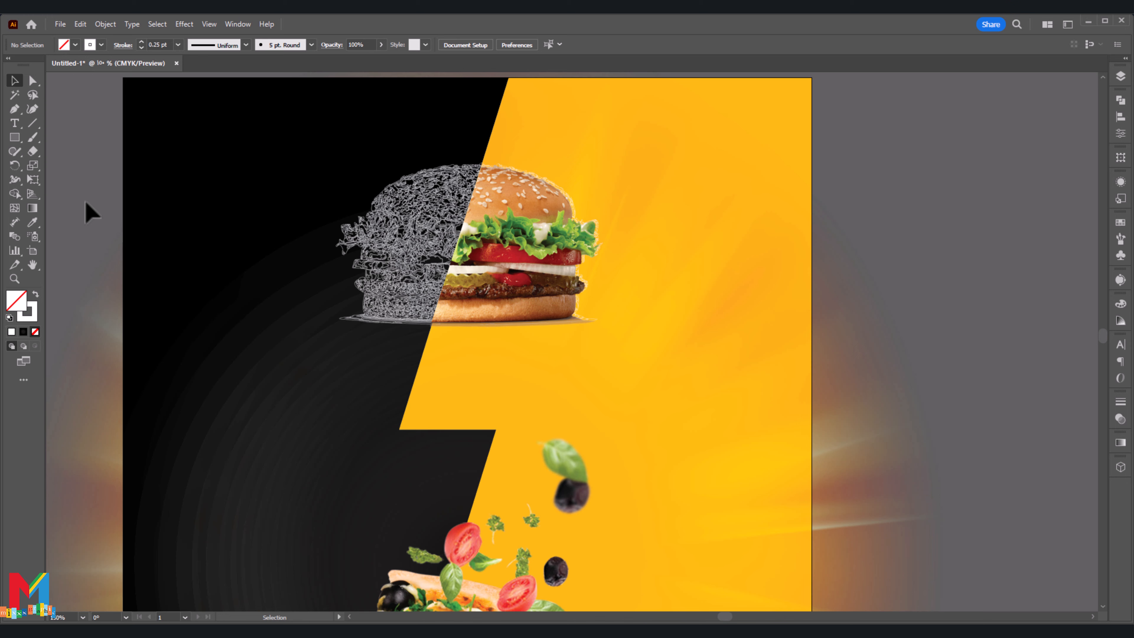
# Move the pizza slice image slightly up so it straddles the zigzag edge between the burger and the chicken
pyautogui.scroll(-5, 84, 200)
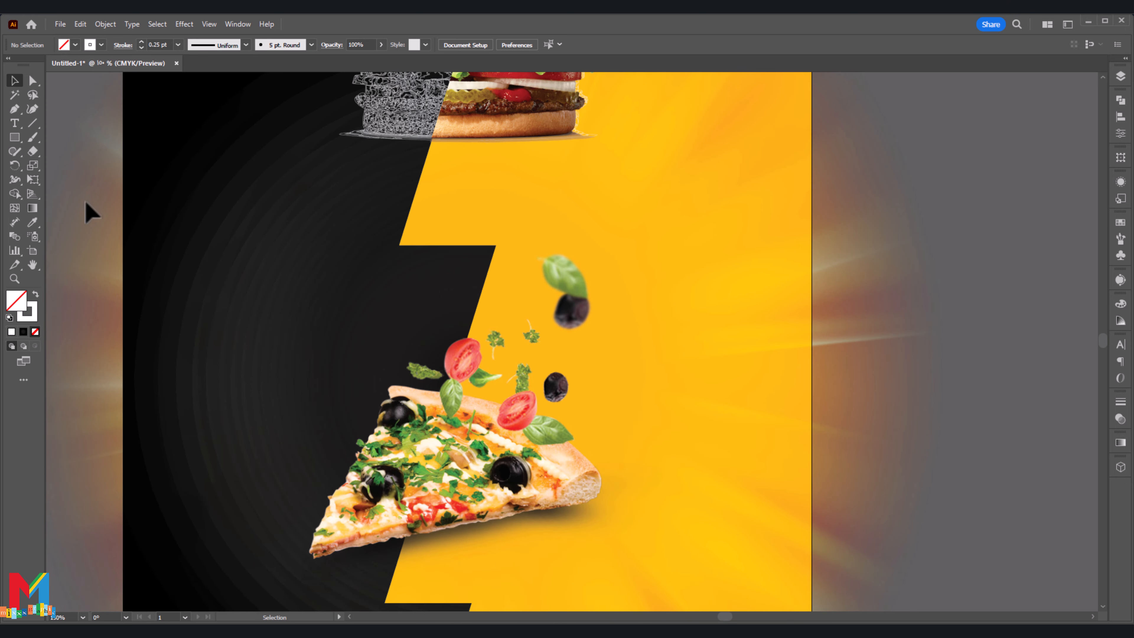
pyautogui.click(421, 441)
pyautogui.scroll(-2, 421, 441)
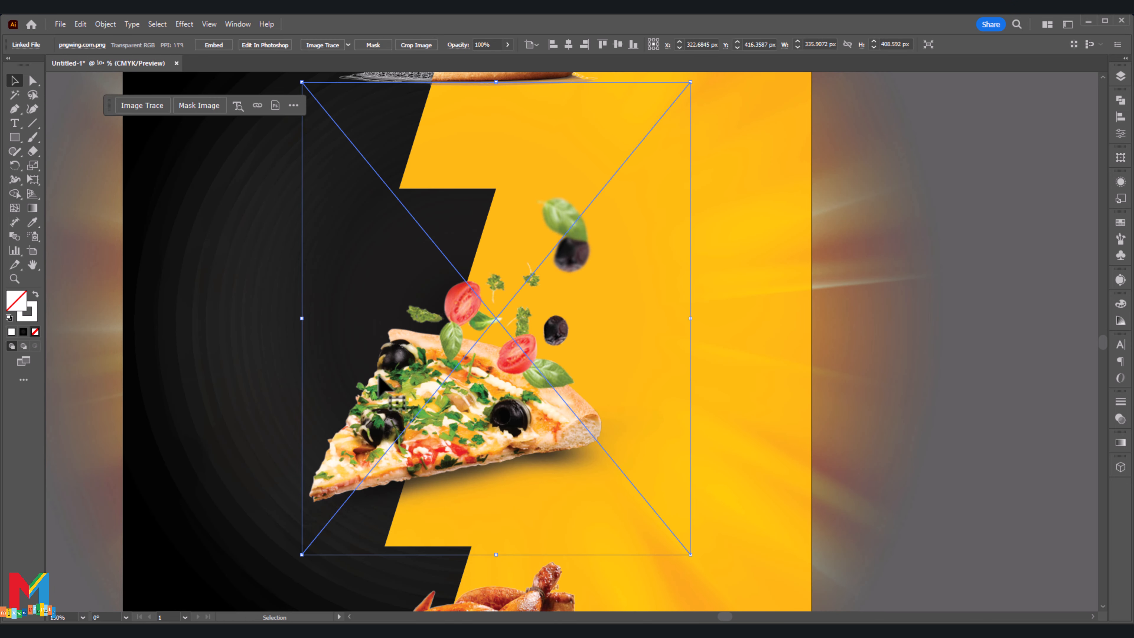
pyautogui.moveTo(382, 371); pyautogui.dragTo(387, 333)
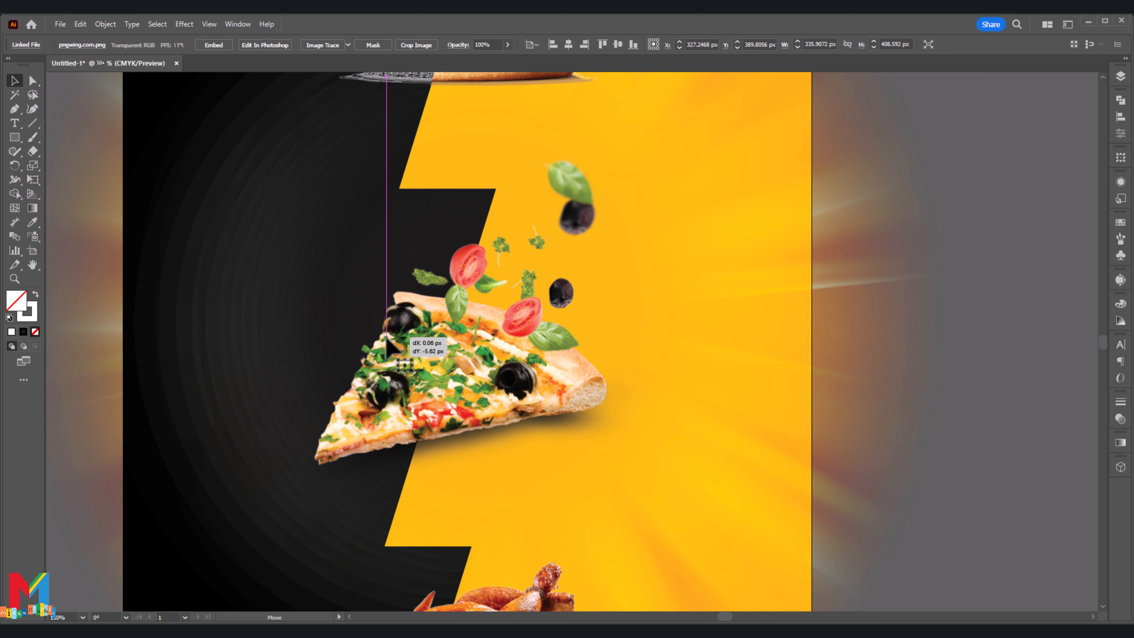
# Duplicate the pizza slice image and place the copy on the empty canvas beside the poster's orange edge
pyautogui.scroll(1, 290, 424)
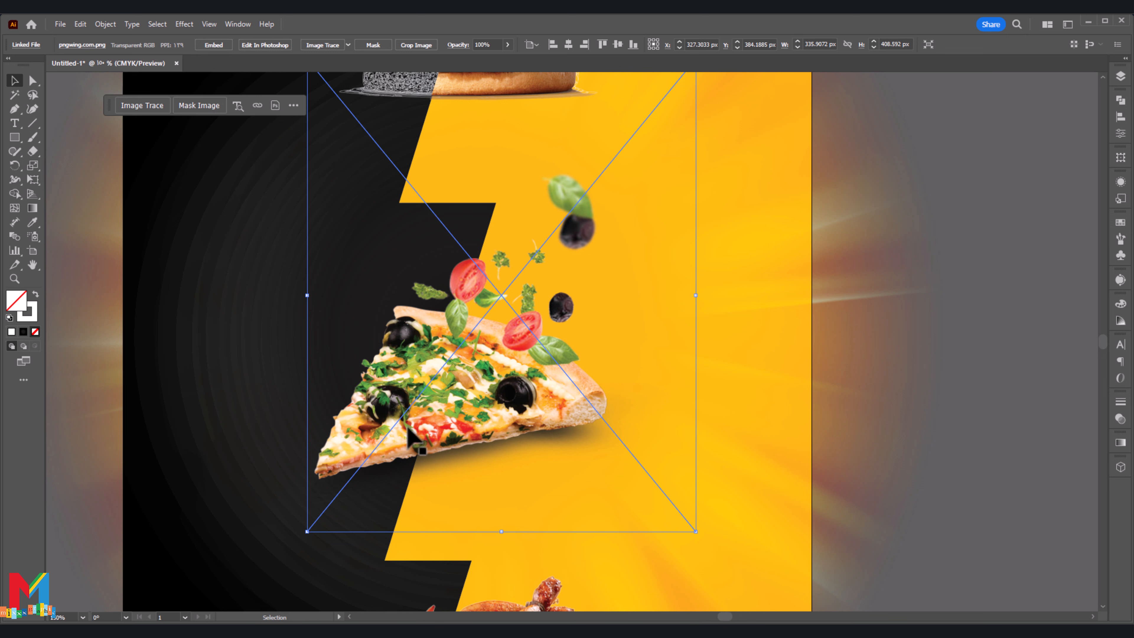
pyautogui.moveTo(407, 429); pyautogui.dragTo(910, 394)
pyautogui.moveTo(882, 564); pyautogui.dragTo(663, 538)
pyautogui.moveTo(639, 337); pyautogui.dragTo(690, 356)
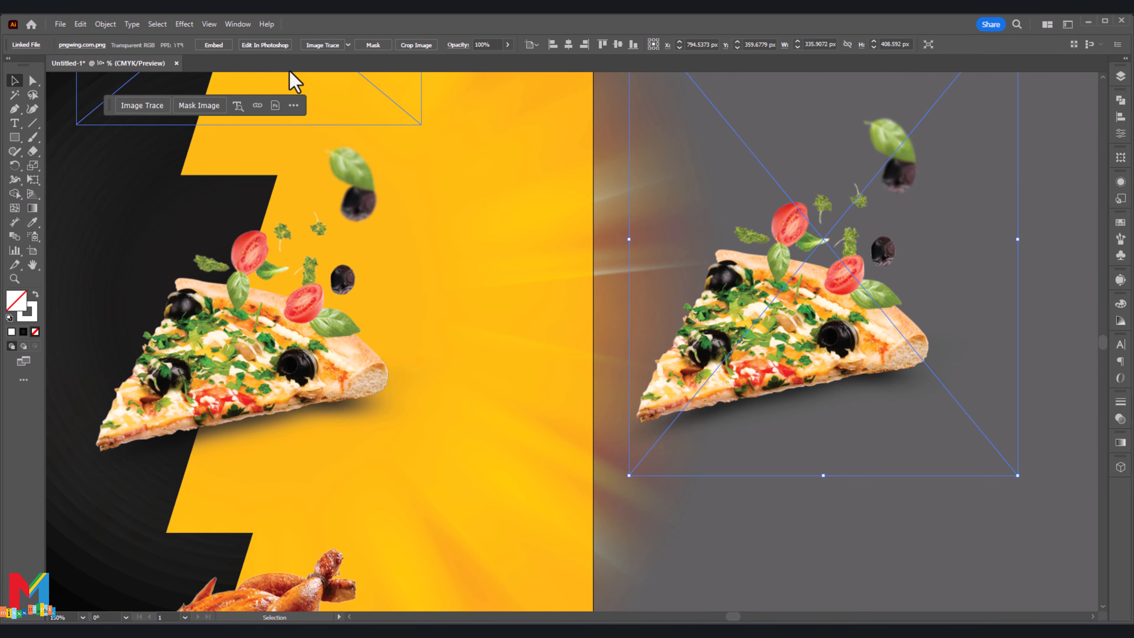
# Trace the duplicate pizza image with the High Fidelity Photo preset and expand the tracing into paths
pyautogui.click(348, 45)
pyautogui.click(378, 125)
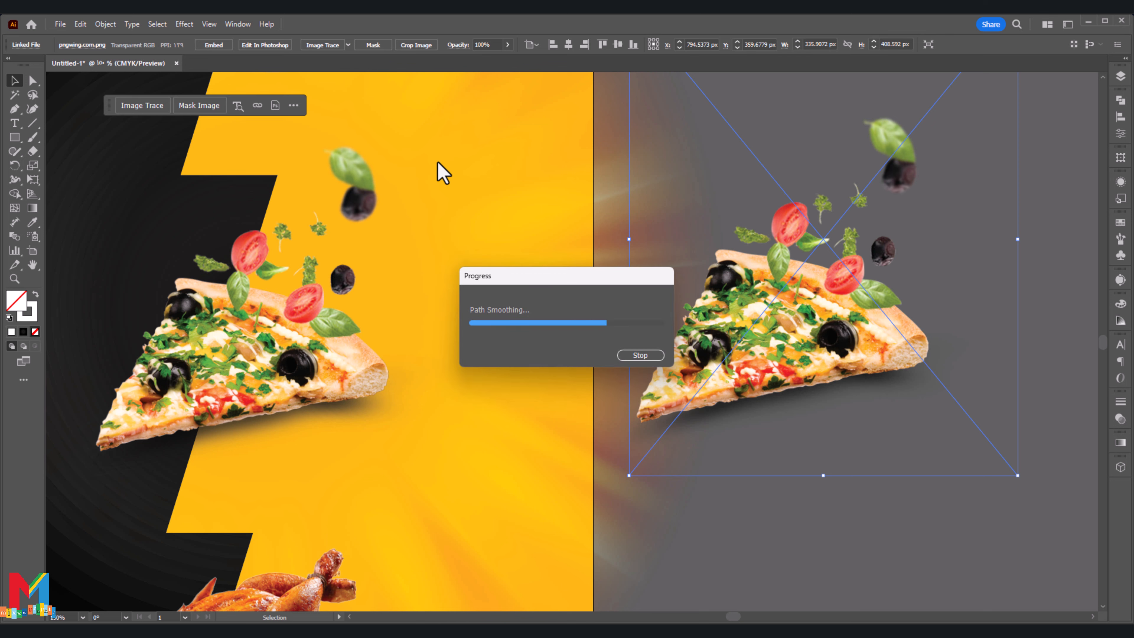
pyautogui.scroll(1, 443, 173)
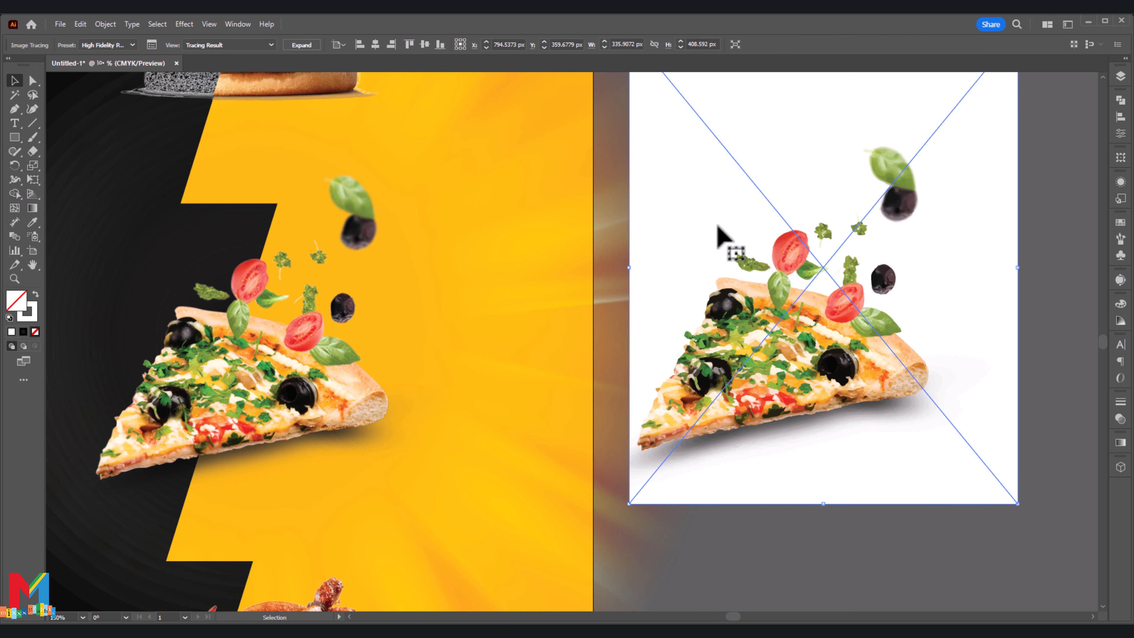
pyautogui.click(106, 24)
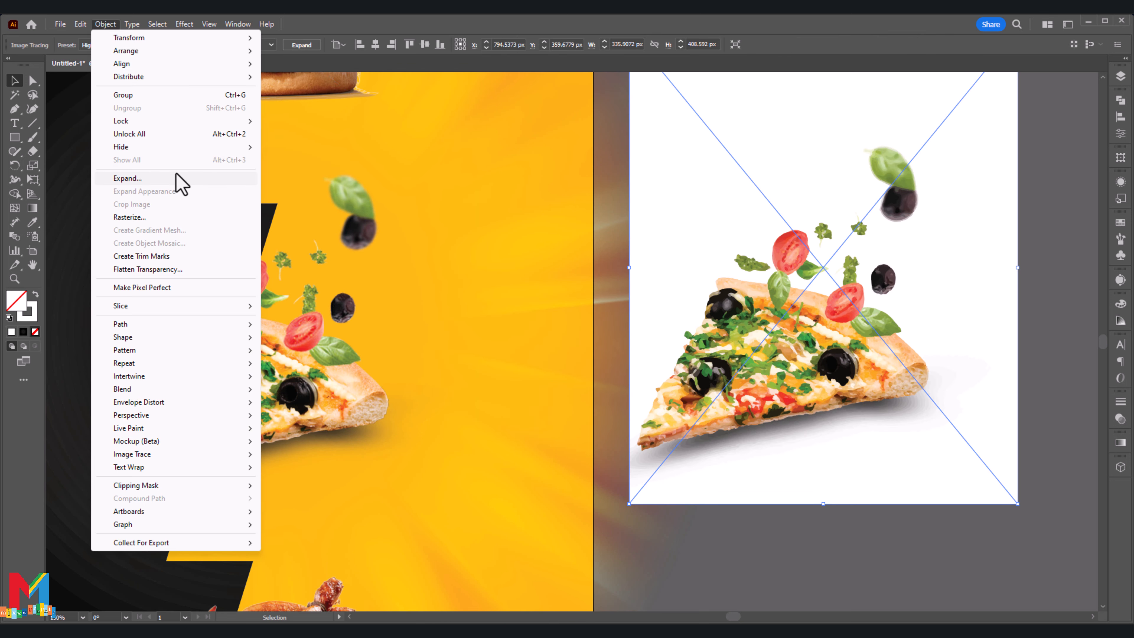
pyautogui.click(134, 178)
pyautogui.click(536, 392)
# Ungroup the expanded pizza tracing and delete its white background
pyautogui.rightClick(697, 264)
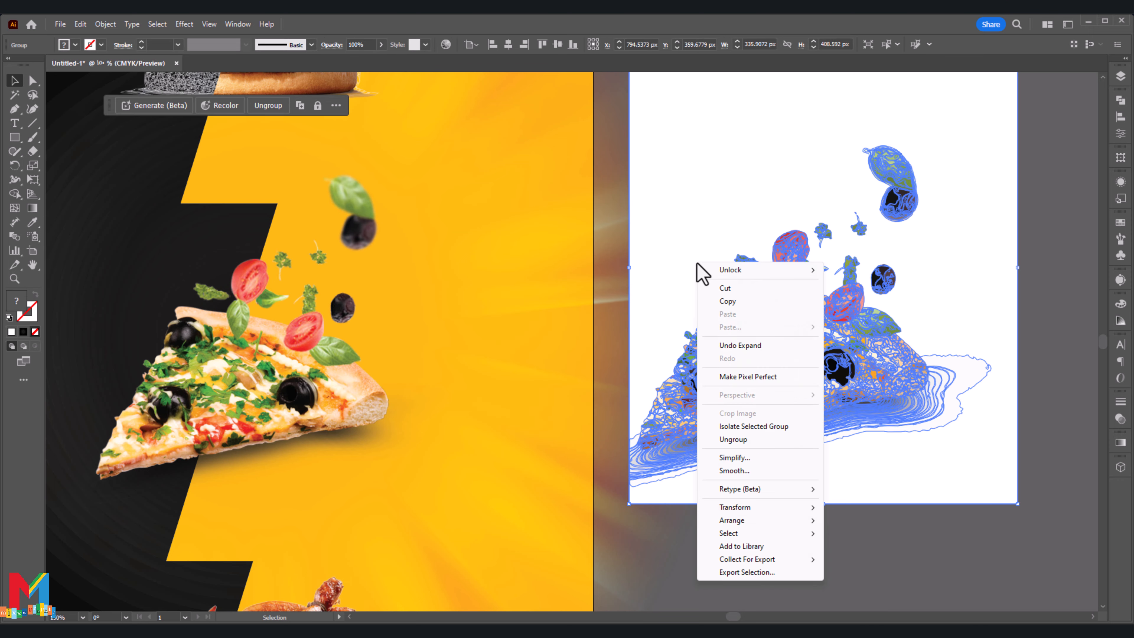
pyautogui.click(733, 439)
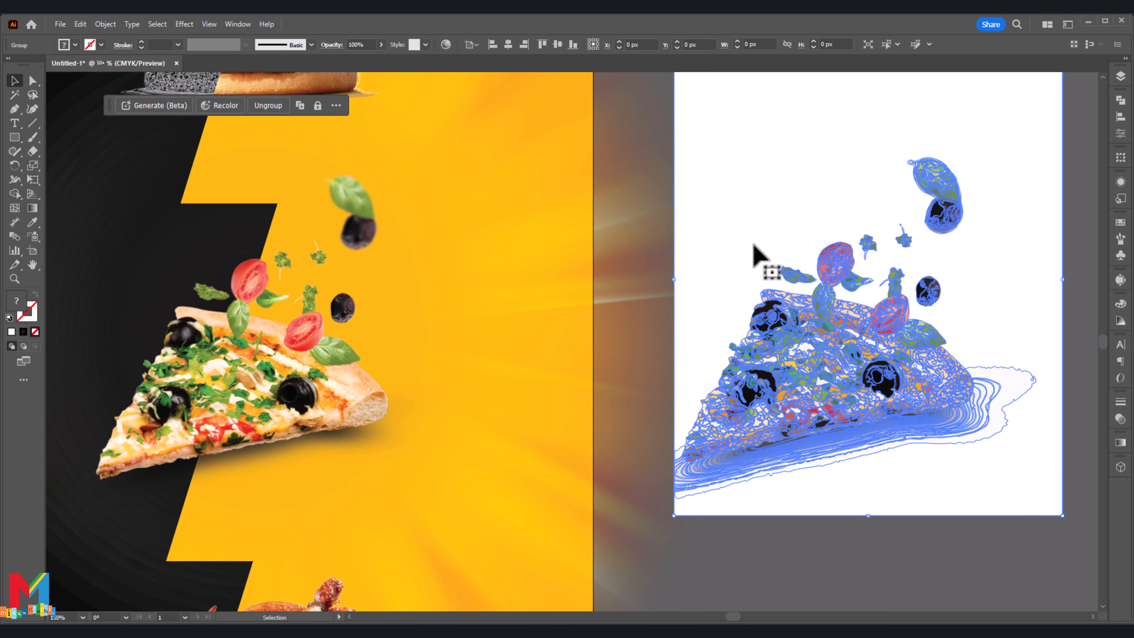
pyautogui.rightClick(754, 246)
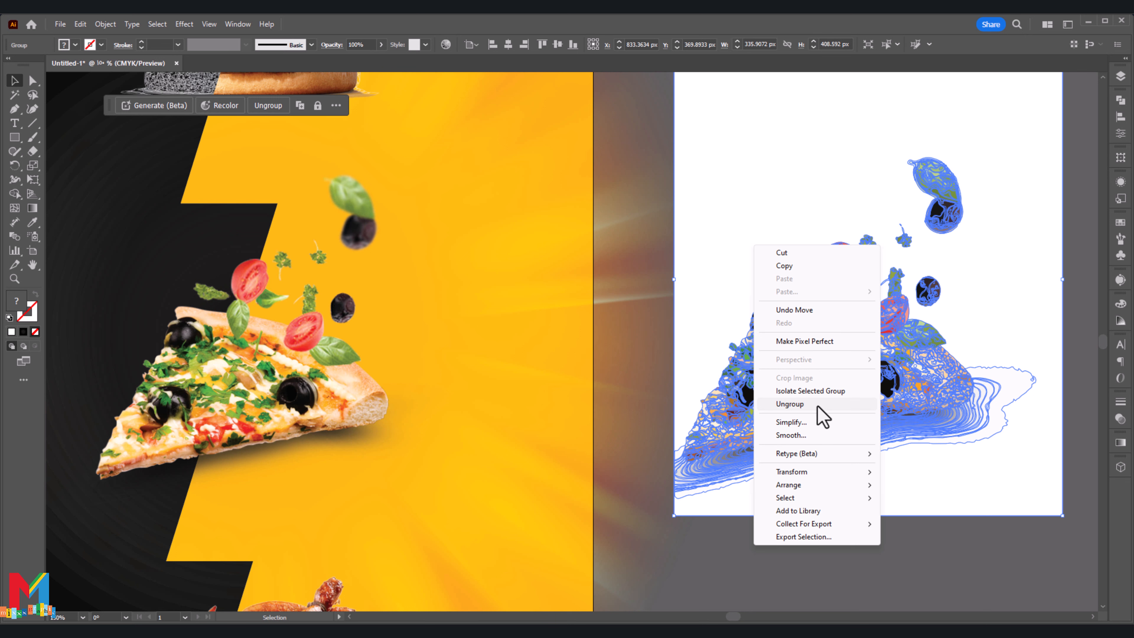
pyautogui.click(817, 406)
pyautogui.click(924, 527)
pyautogui.moveTo(927, 487); pyautogui.dragTo(914, 510)
pyautogui.press('Delete')
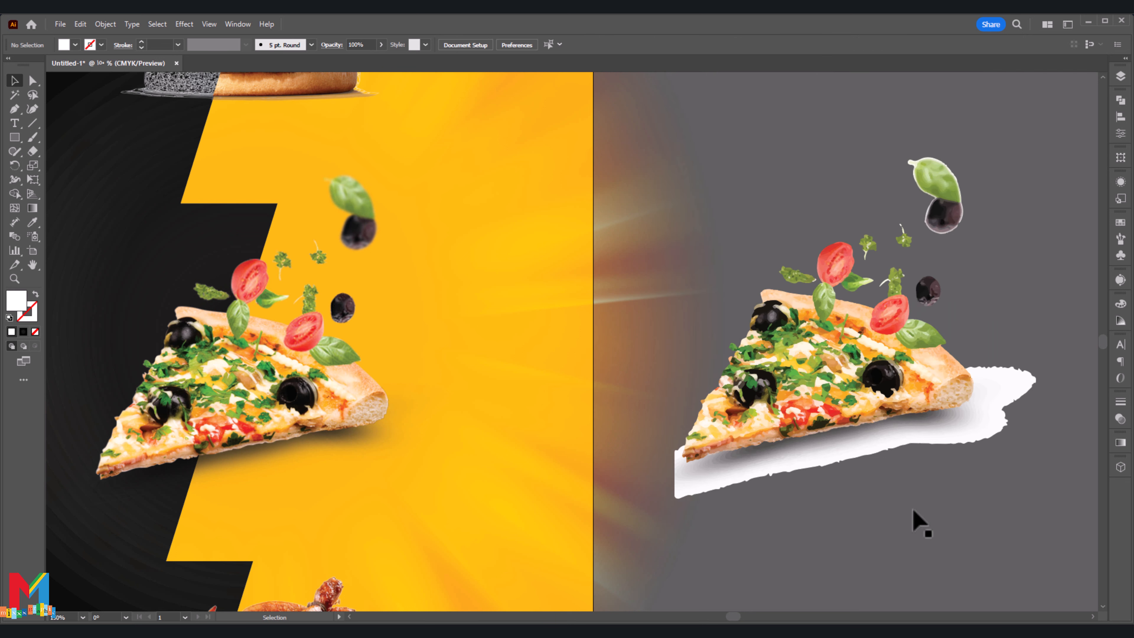
# Delete the remaining white and pale shadow areas around the traced pizza, using the Magic Wand tool to select similar fills
pyautogui.moveTo(937, 440); pyautogui.dragTo(941, 497)
pyautogui.press('Delete')
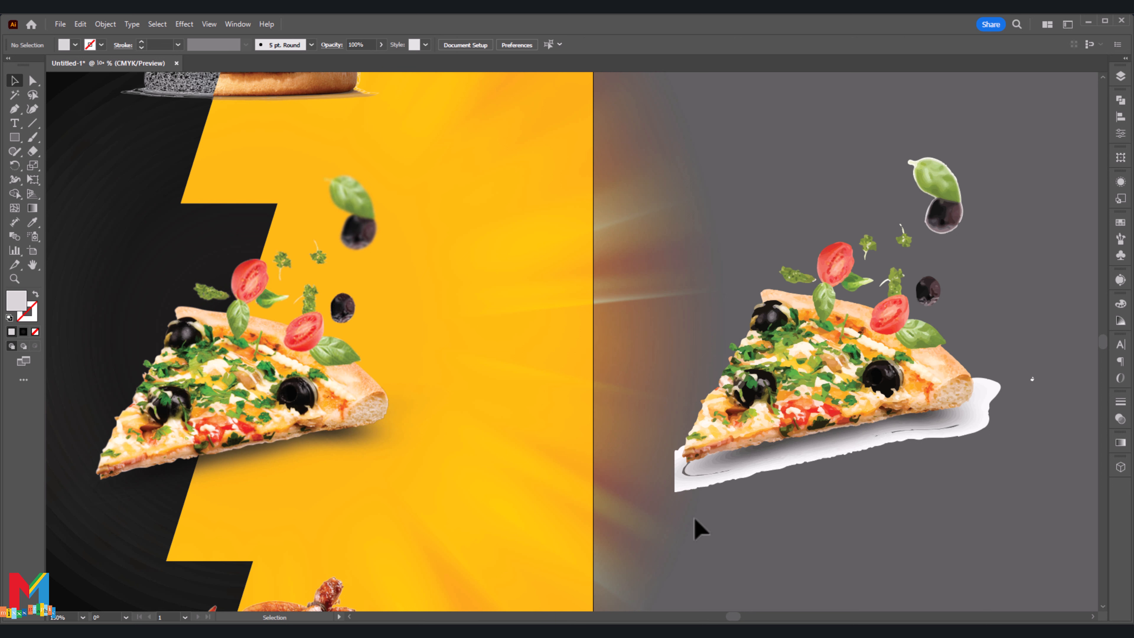
pyautogui.click(14, 95)
pyautogui.click(713, 469)
pyautogui.press('Delete')
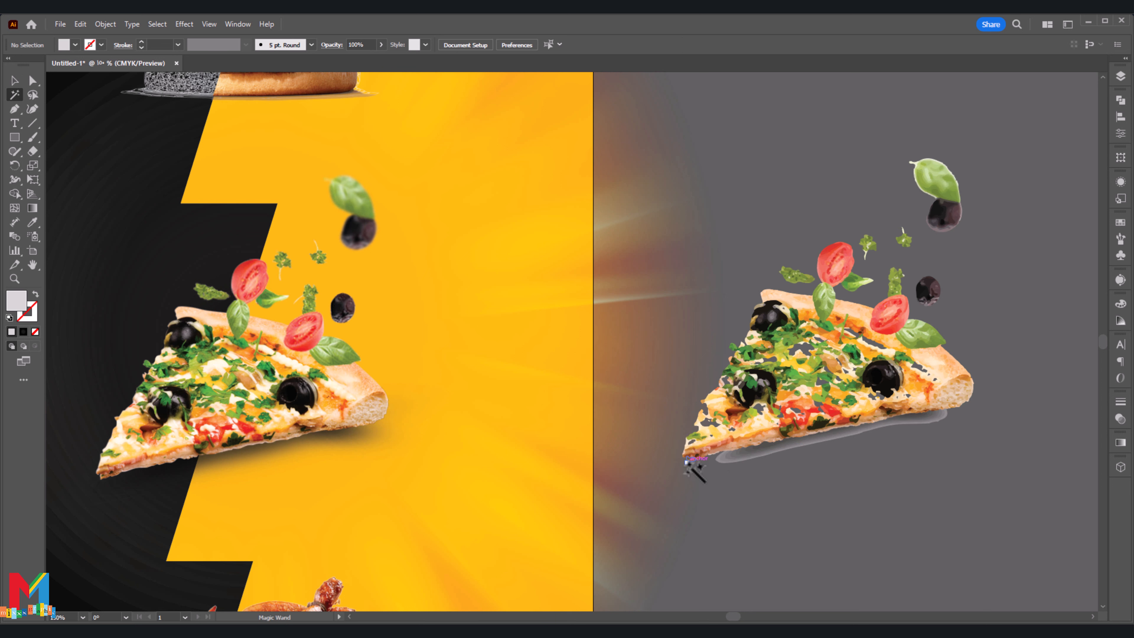
# Remove the fill from all the traced pizza paths and give them a white 0.25 pt stroke
pyautogui.click(15, 81)
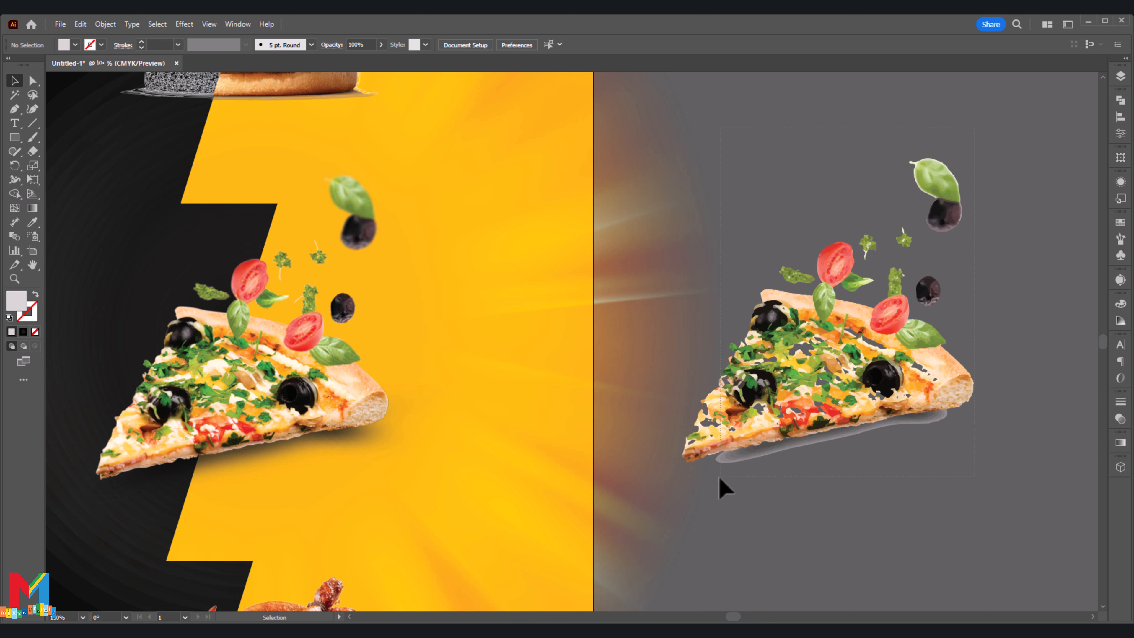
pyautogui.hotkey('ctrl', 'a')
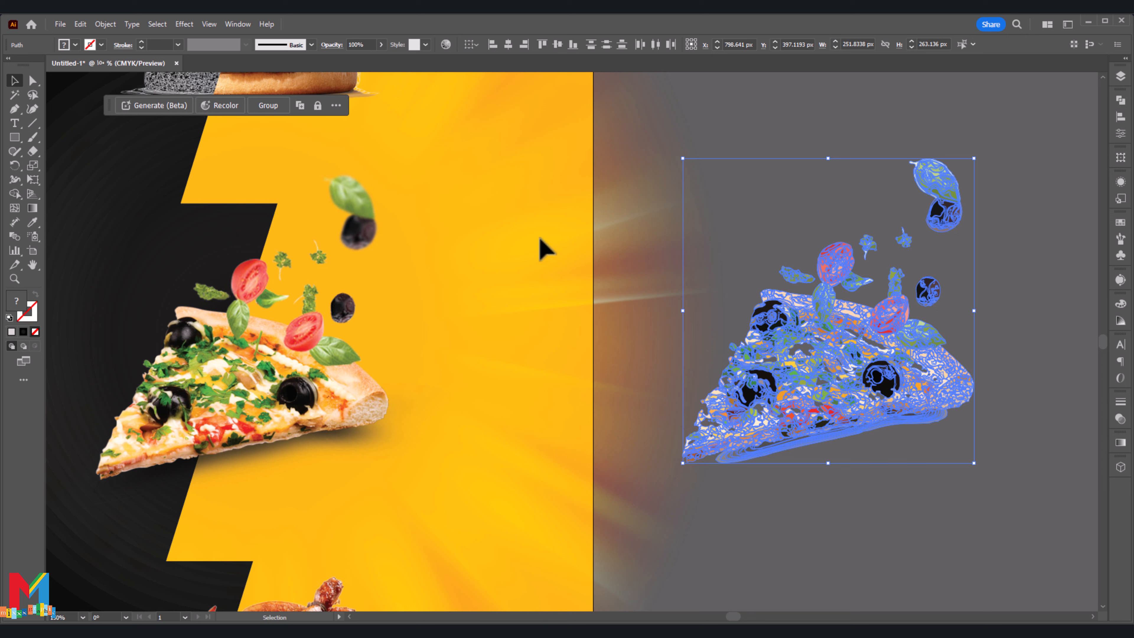
pyautogui.click(73, 45)
pyautogui.click(7, 65)
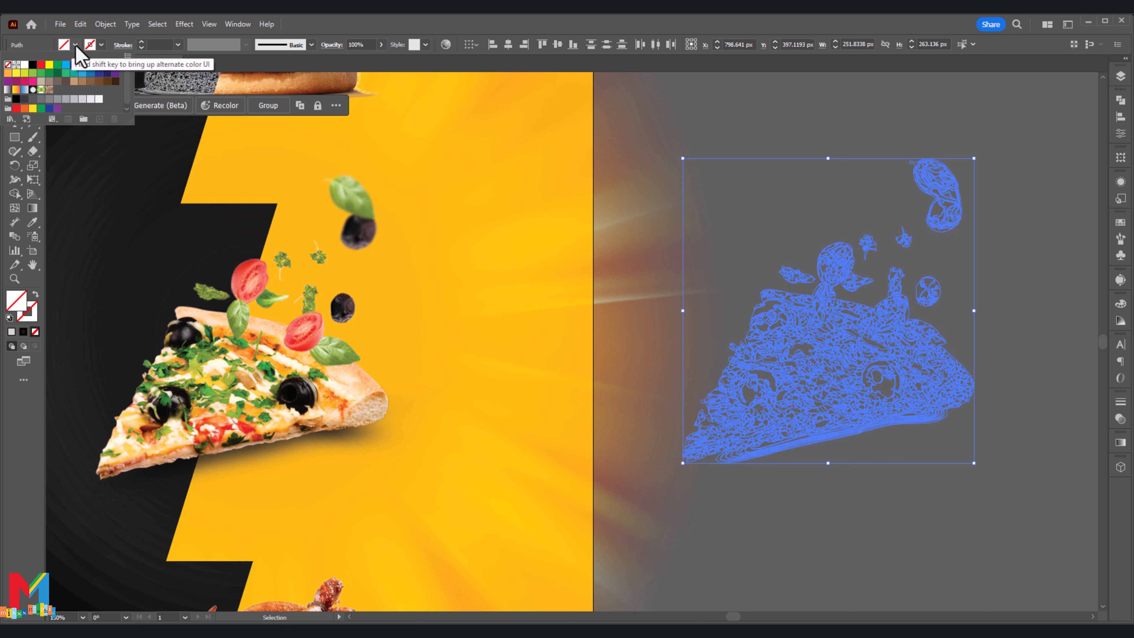
pyautogui.click(102, 45)
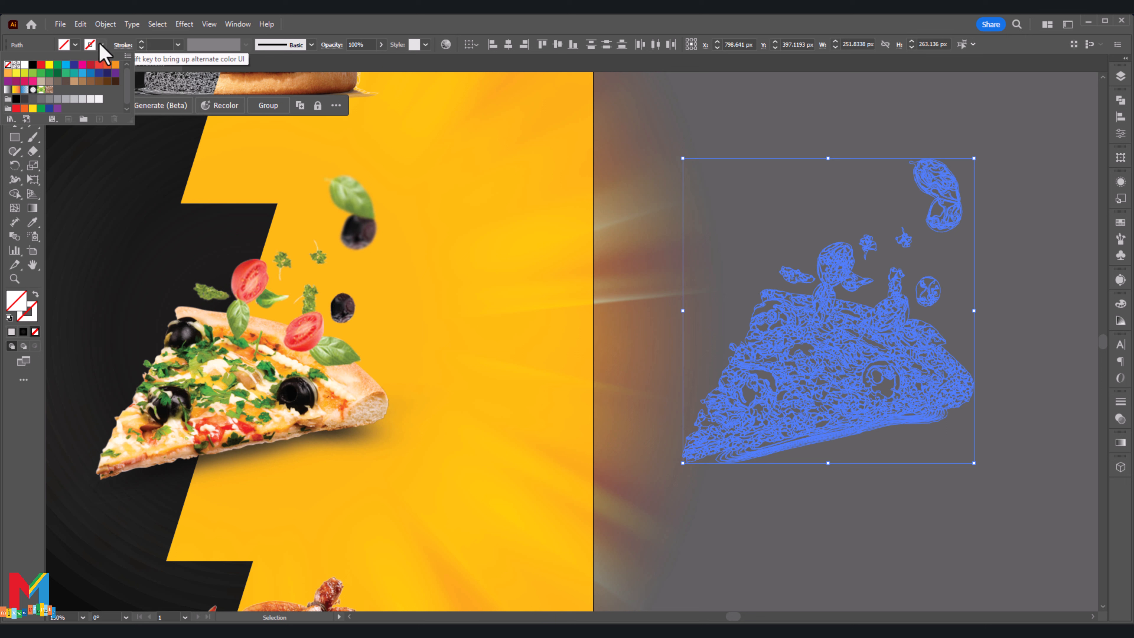
pyautogui.click(24, 65)
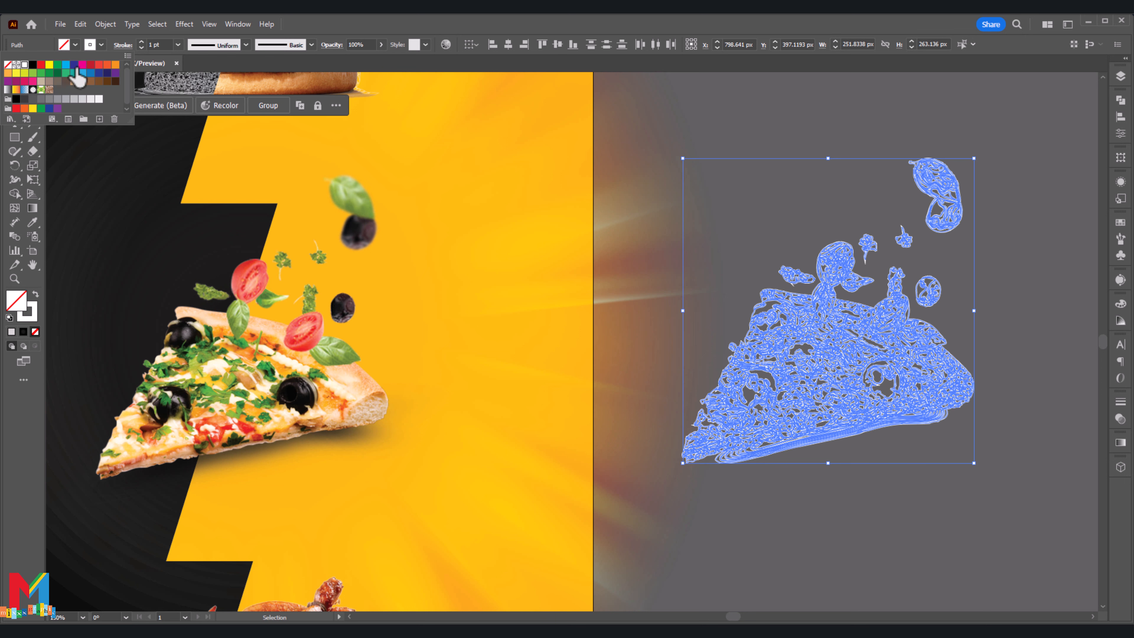
pyautogui.click(150, 45)
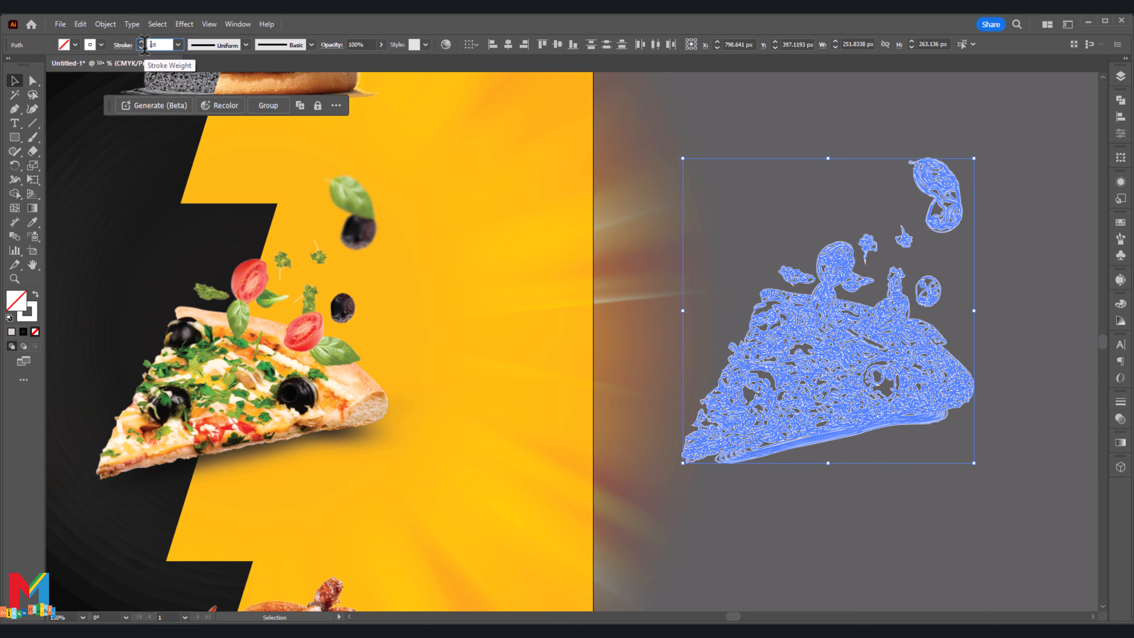
pyautogui.click(720, 118)
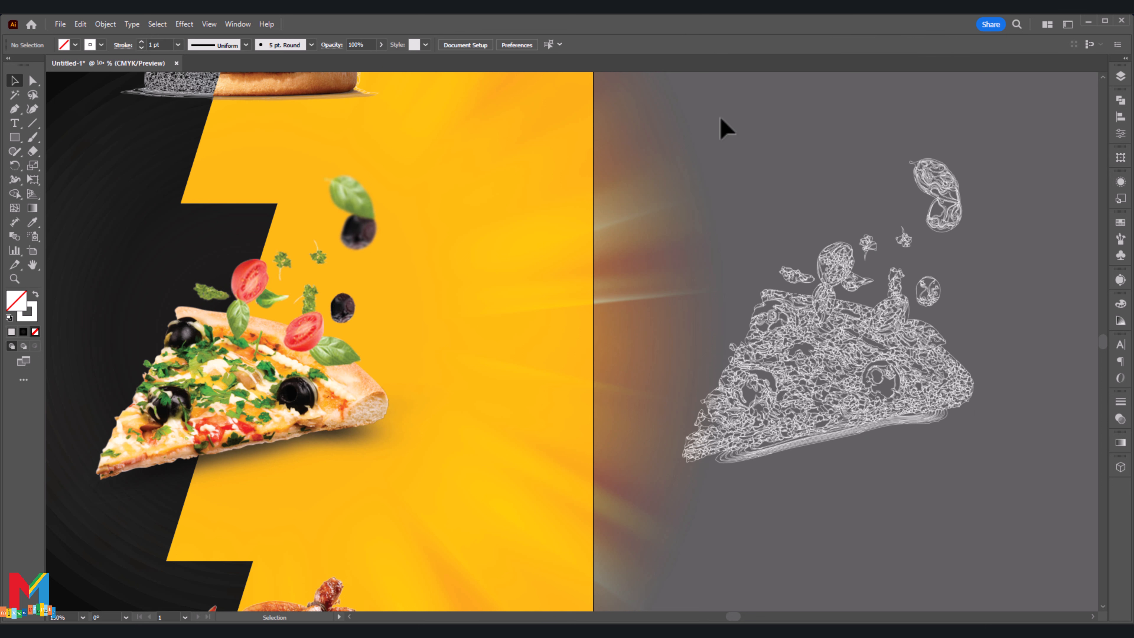
# Place the white pizza line art exactly over the pizza photo on the poster and send it behind the photo
pyautogui.moveTo(714, 447); pyautogui.dragTo(818, 380)
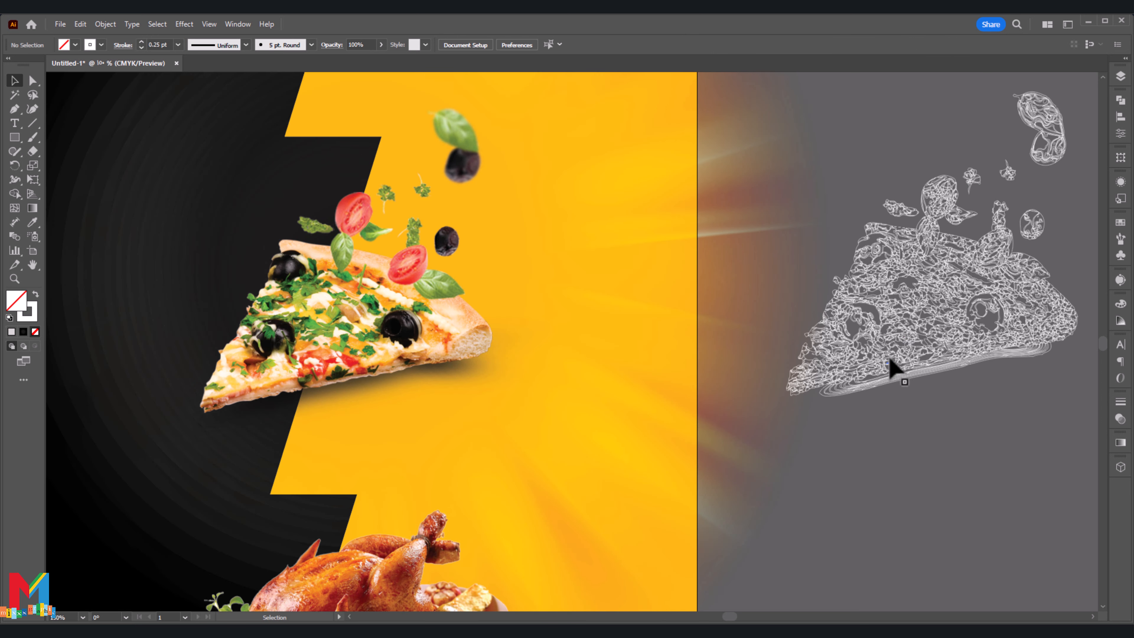
pyautogui.moveTo(897, 346)
pyautogui.mouseDown()
pyautogui.moveTo(813, 362)
pyautogui.moveTo(286, 387)
pyautogui.moveTo(303, 368)
pyautogui.mouseUp()
pyautogui.press('[')
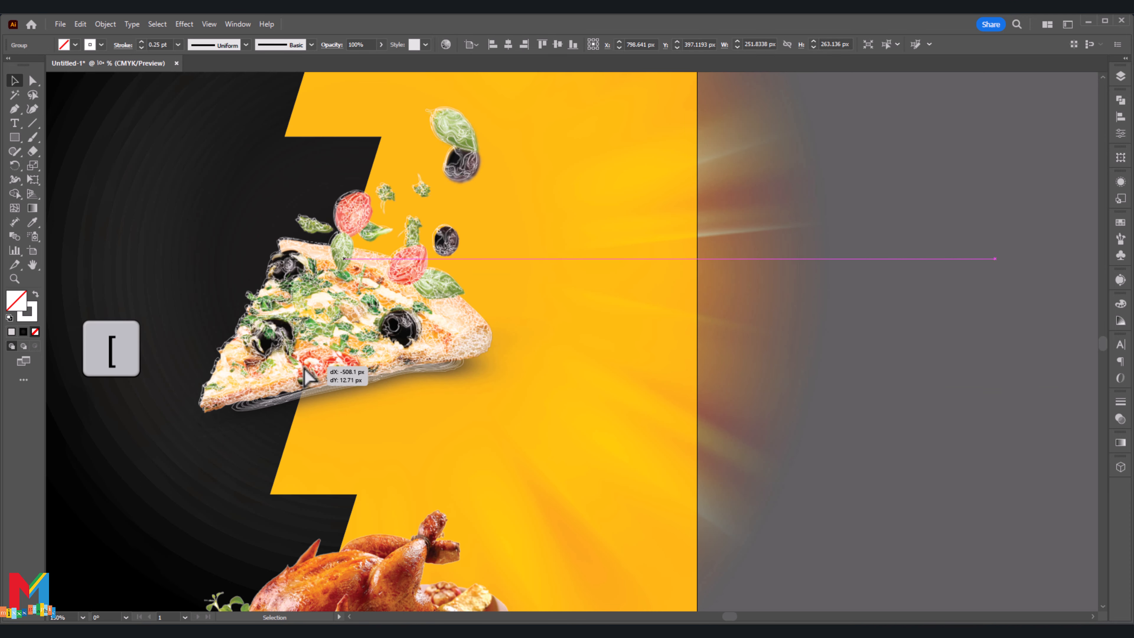
pyautogui.press('a')
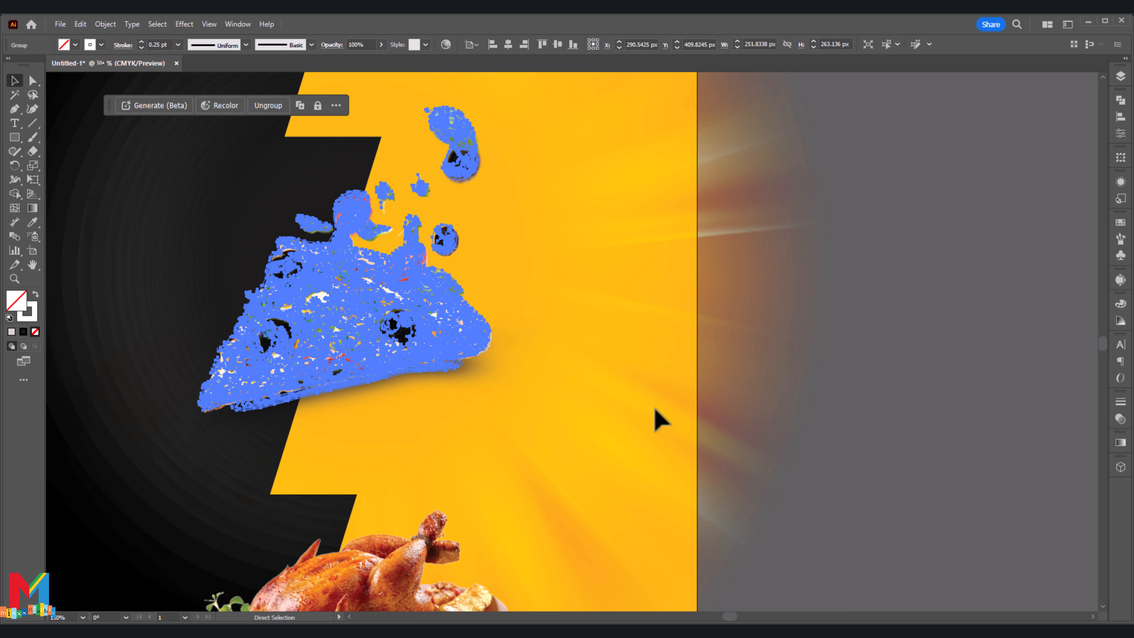
pyautogui.press('v')
pyautogui.click(996, 364)
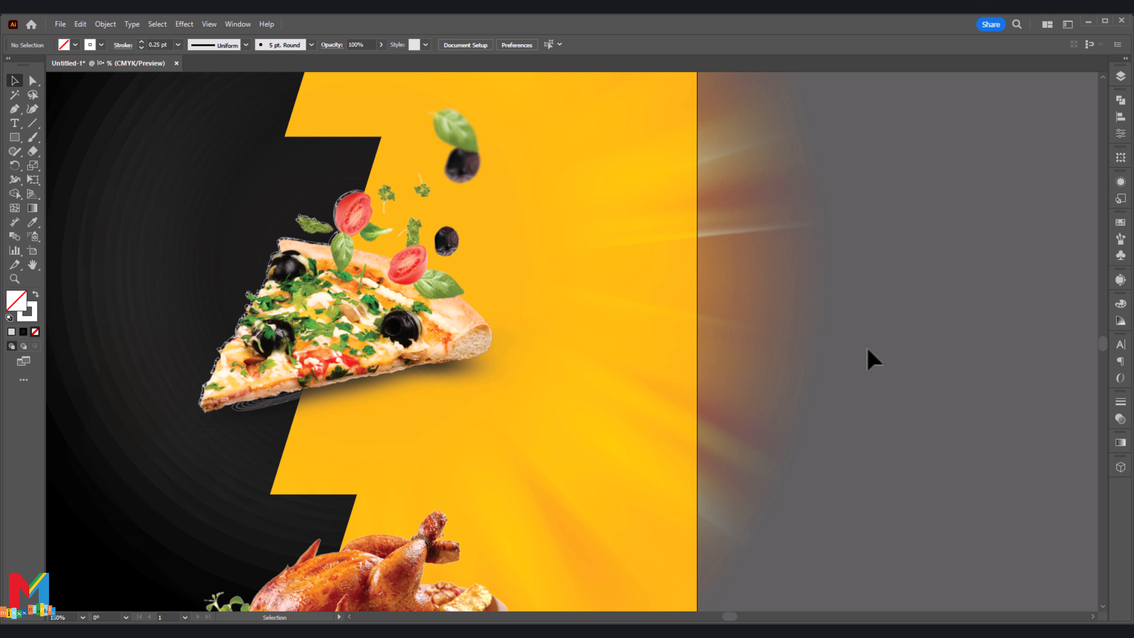
# Draw a closed five-sided Pen shape over the orange-side part of the pizza, with one edge following the zigzag boundary
pyautogui.moveTo(867, 353); pyautogui.dragTo(1005, 360)
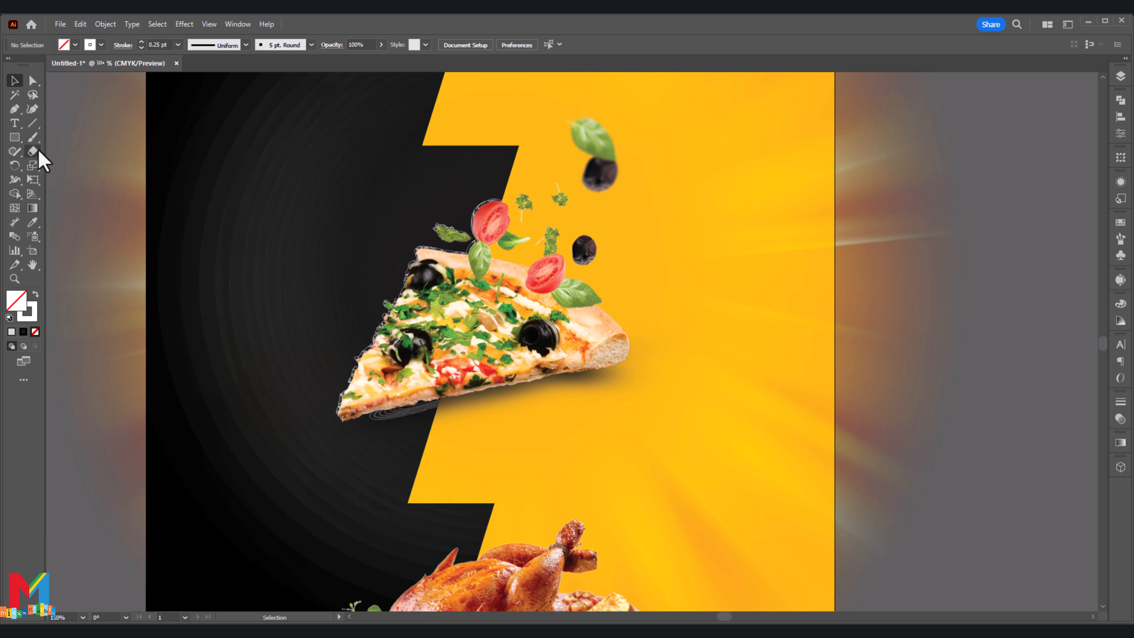
pyautogui.click(14, 109)
pyautogui.click(427, 436)
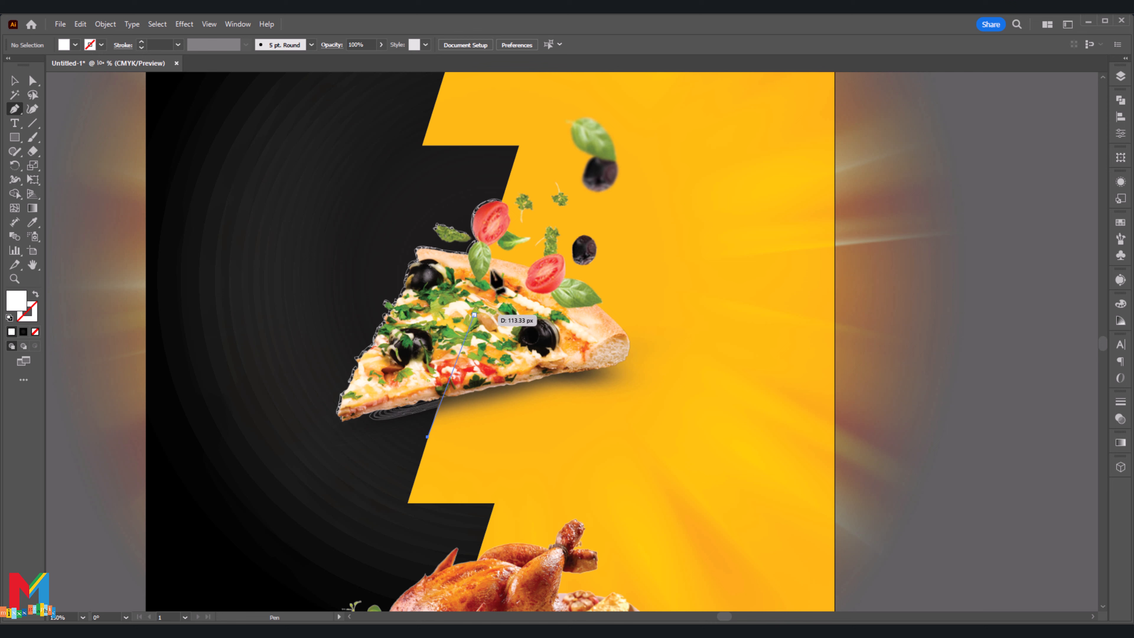
pyautogui.click(513, 166)
pyautogui.click(588, 106)
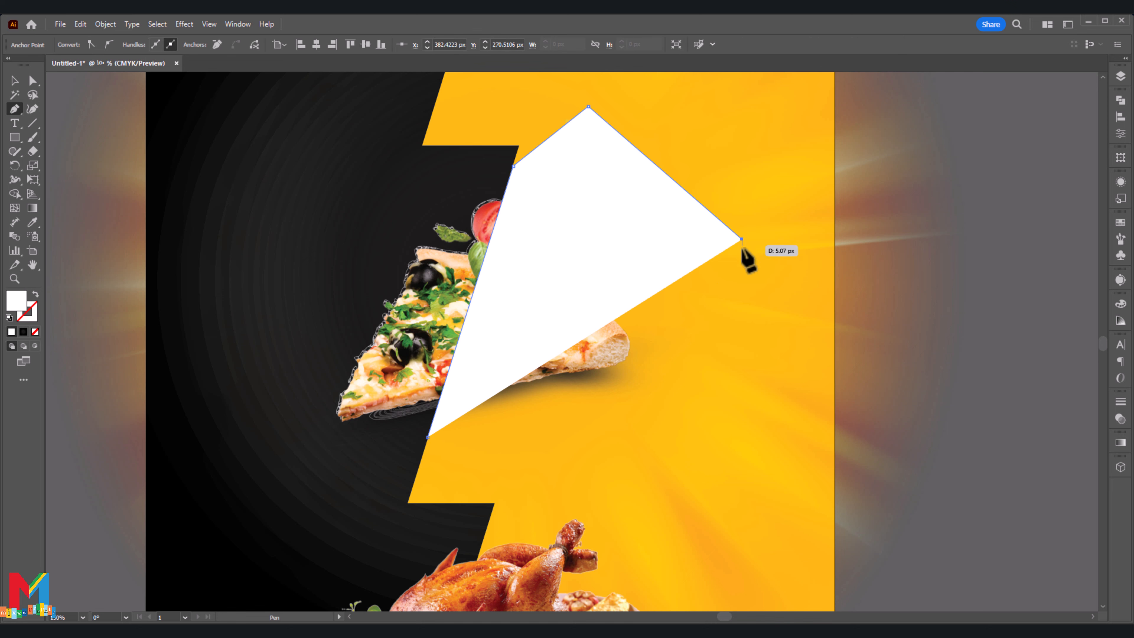
pyautogui.click(742, 240)
pyautogui.click(622, 437)
pyautogui.click(428, 437)
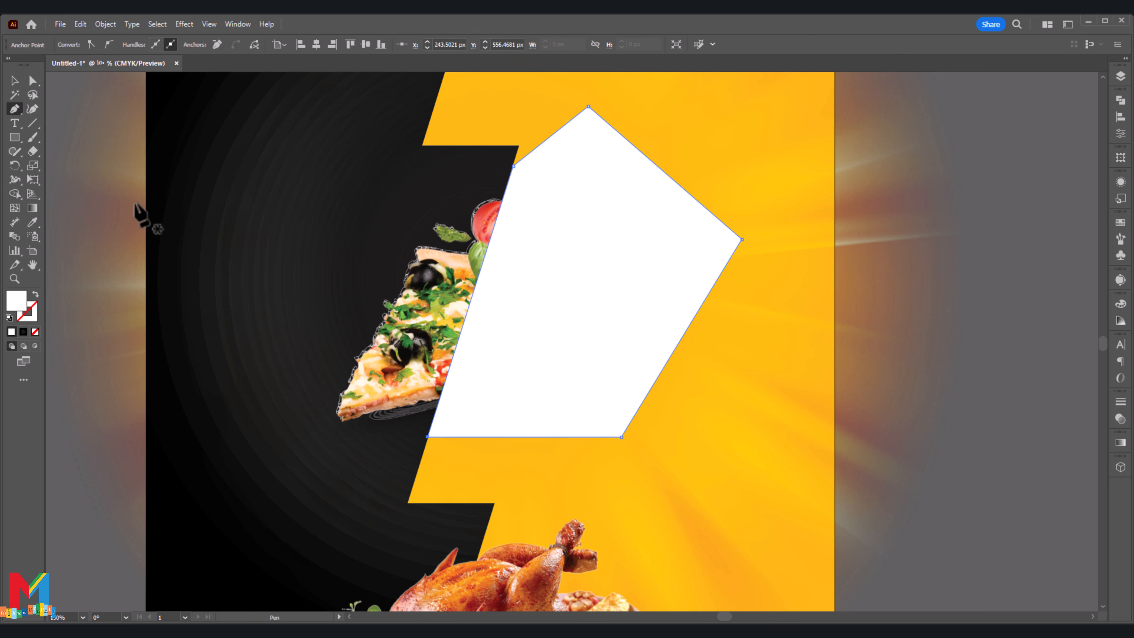
# Clip the pizza photo with the five-sided shape as a clipping mask, keeping the photo only on the orange side
pyautogui.click(14, 81)
pyautogui.click(79, 189)
pyautogui.click(374, 345)
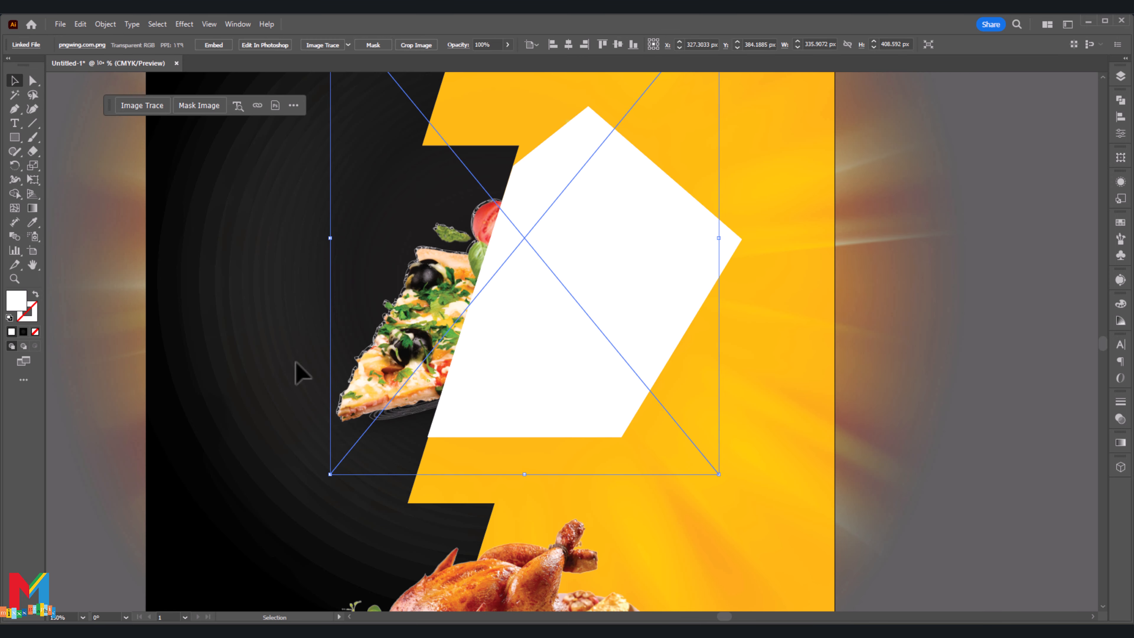
pyautogui.keyDown('shift'); pyautogui.click(539, 385); pyautogui.keyUp('shift')
pyautogui.rightClick(539, 381)
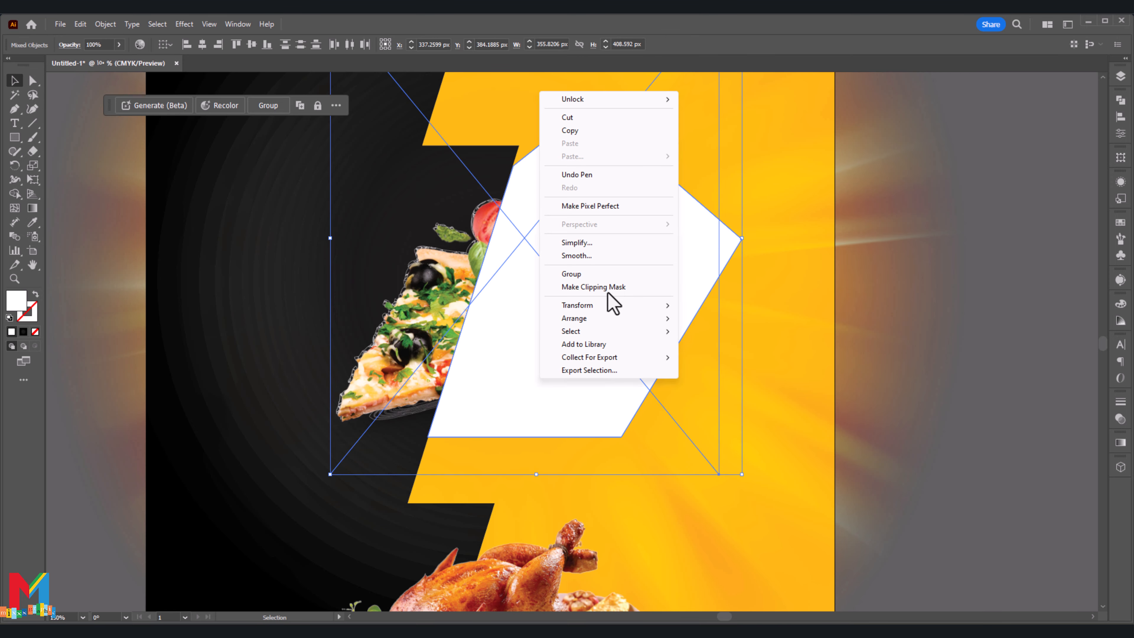
pyautogui.click(594, 287)
pyautogui.click(912, 382)
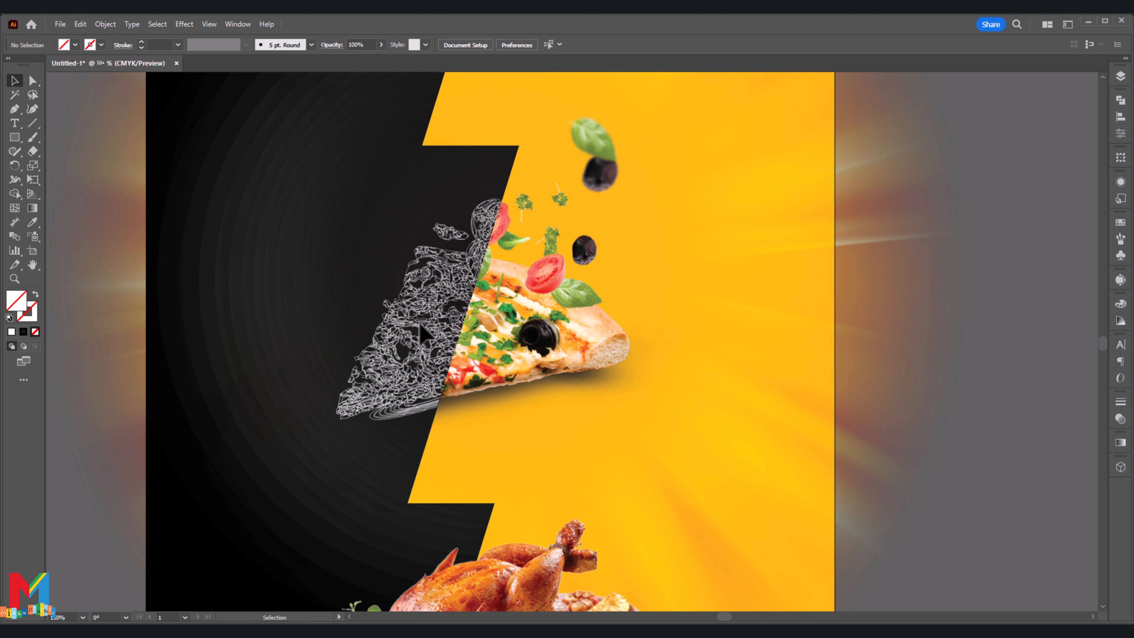
# Duplicate the roast chicken image and place the copy on the empty canvas beside the poster's orange edge
pyautogui.scroll(-5, 339, 333)
pyautogui.moveTo(303, 331); pyautogui.dragTo(174, 327)
pyautogui.moveTo(322, 429); pyautogui.dragTo(896, 295)
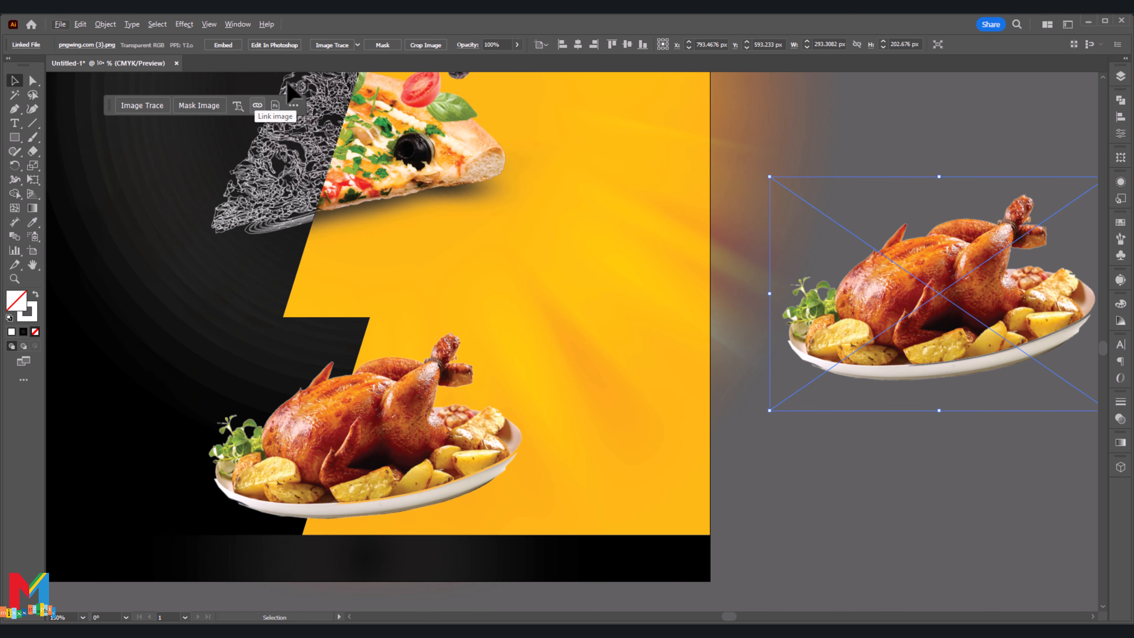
# Trace the duplicate chicken image with the Low Fidelity Photo preset and expand the tracing into paths
pyautogui.click(358, 45)
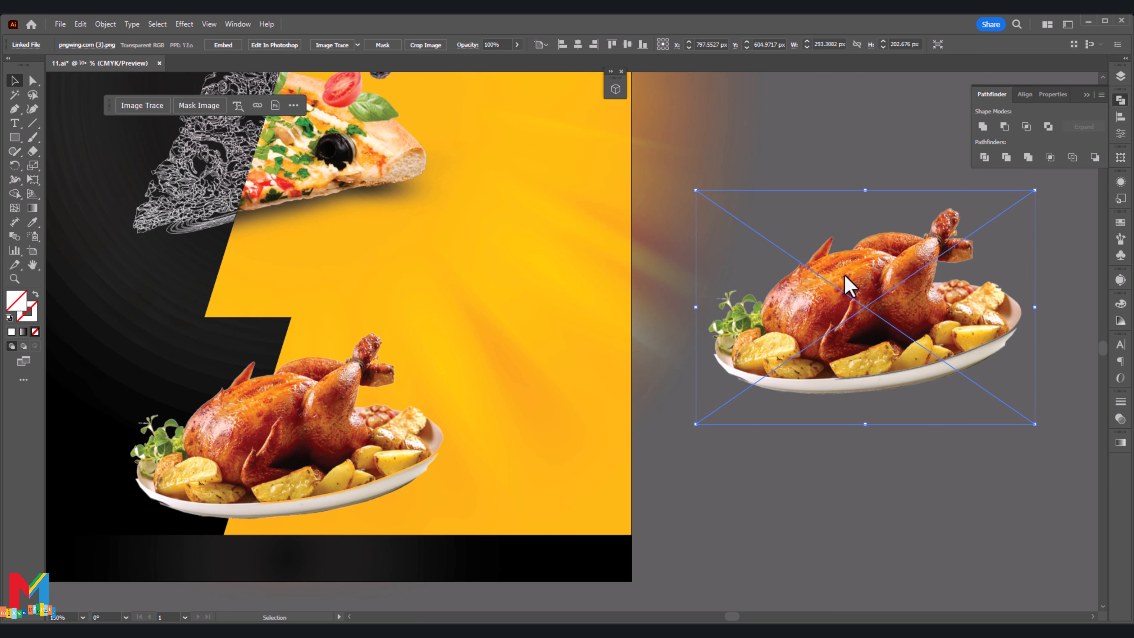
pyautogui.click(358, 44)
pyautogui.click(389, 99)
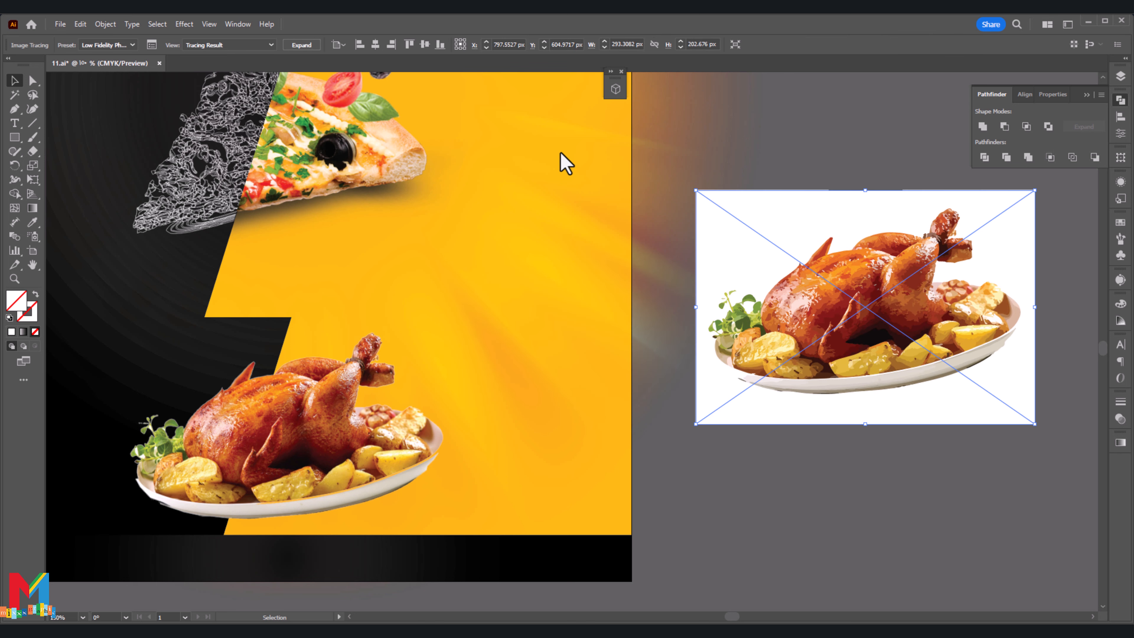
pyautogui.click(1086, 95)
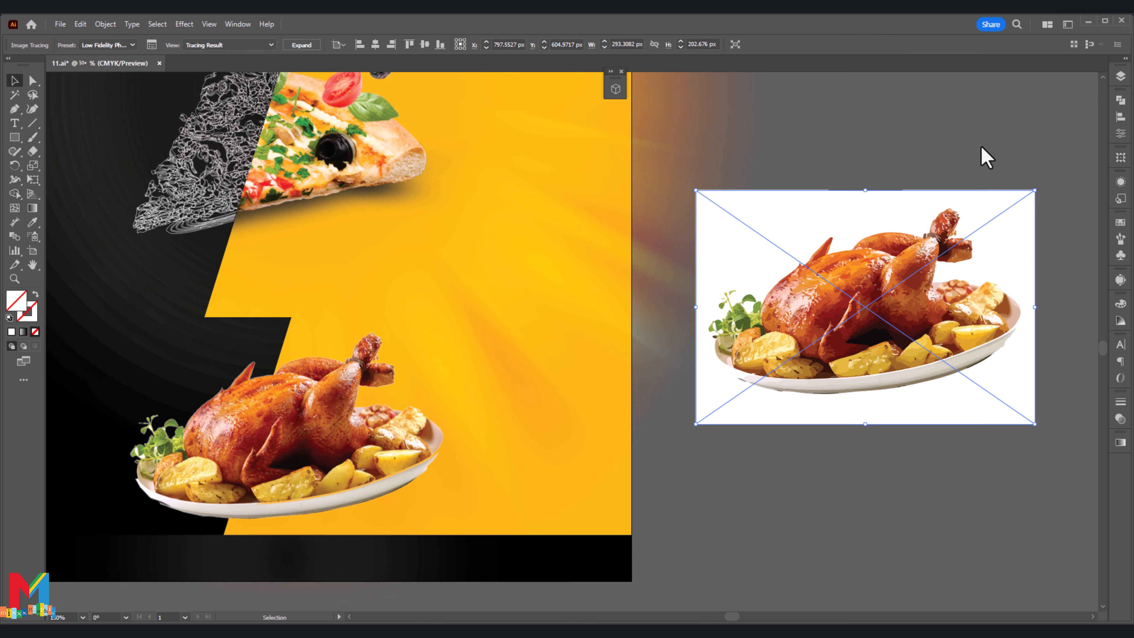
pyautogui.click(106, 24)
pyautogui.click(130, 178)
pyautogui.click(532, 389)
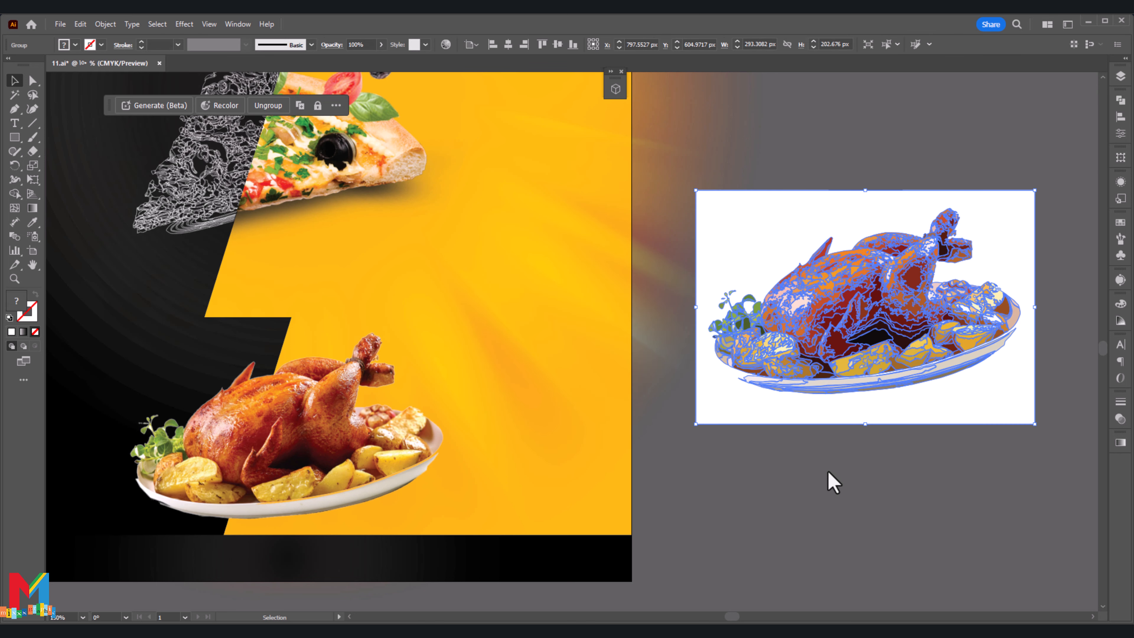
# Ungroup the expanded chicken tracing and delete its white background
pyautogui.rightClick(855, 423)
pyautogui.press('Escape')
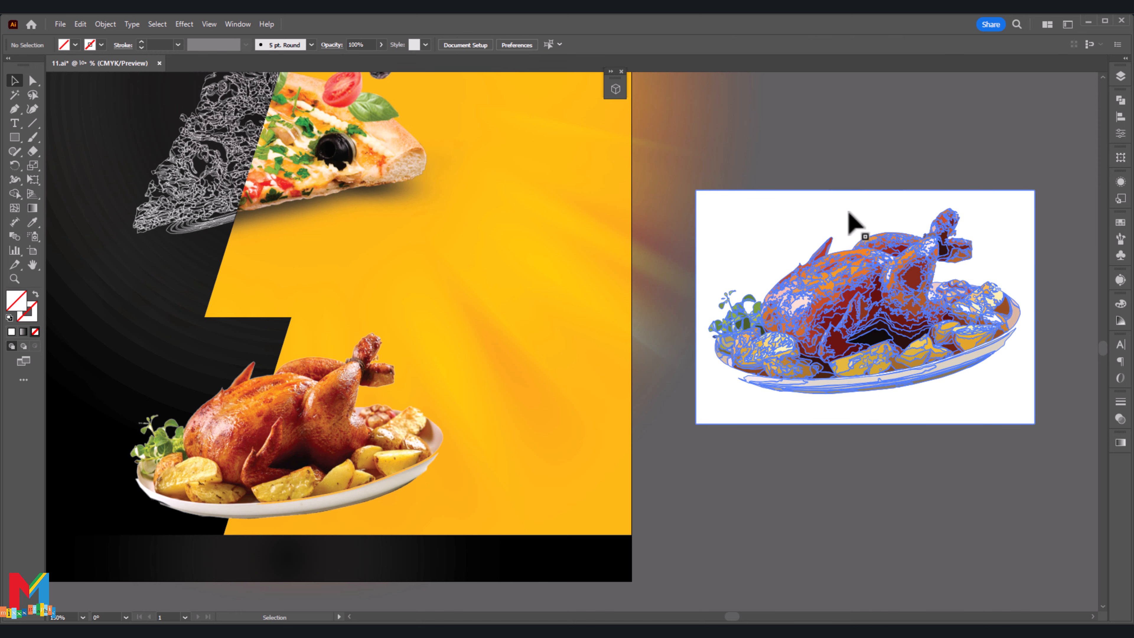
pyautogui.moveTo(851, 221); pyautogui.dragTo(839, 187)
pyautogui.rightClick(838, 188)
pyautogui.click(894, 347)
pyautogui.click(900, 426)
pyautogui.moveTo(919, 372); pyautogui.dragTo(897, 458)
pyautogui.press('Delete')
# Remove the fill from all the traced chicken paths, including the herb leaves at the plate's edge
pyautogui.moveTo(721, 407); pyautogui.dragTo(1015, 174)
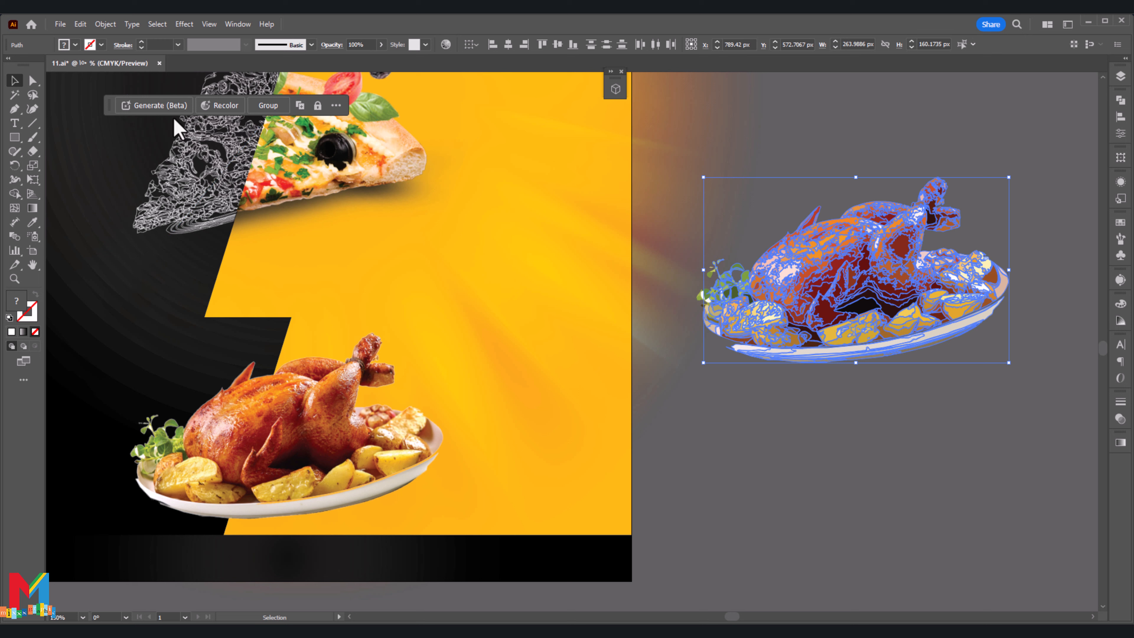
pyautogui.click(74, 45)
pyautogui.click(7, 64)
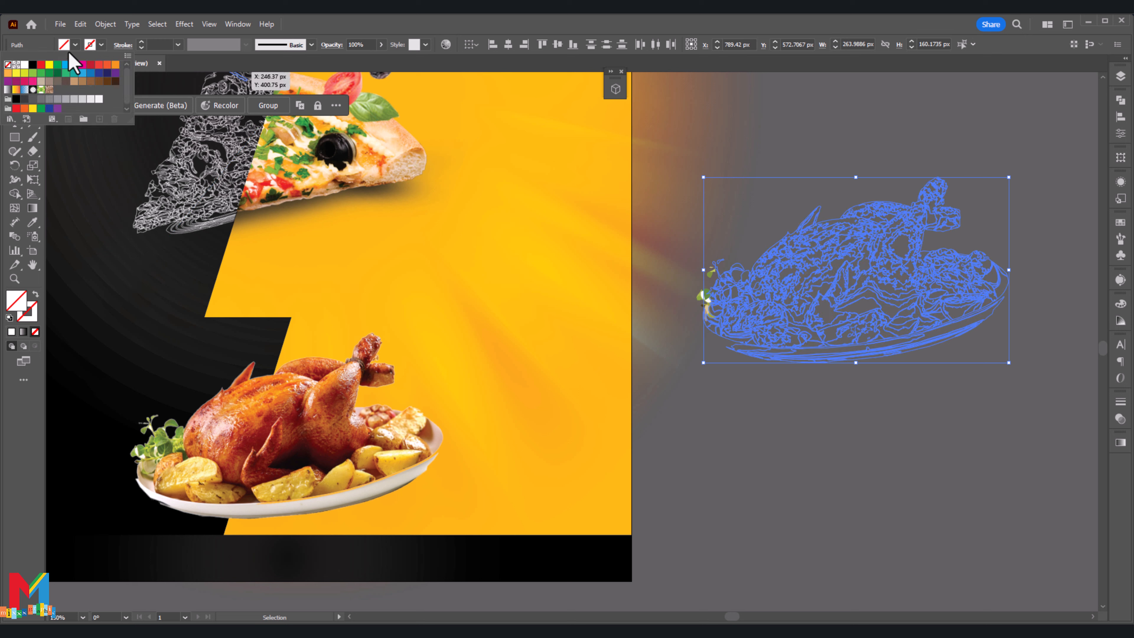
pyautogui.click(762, 412)
pyautogui.moveTo(1031, 161); pyautogui.dragTo(634, 453)
pyautogui.click(75, 45)
pyautogui.click(8, 65)
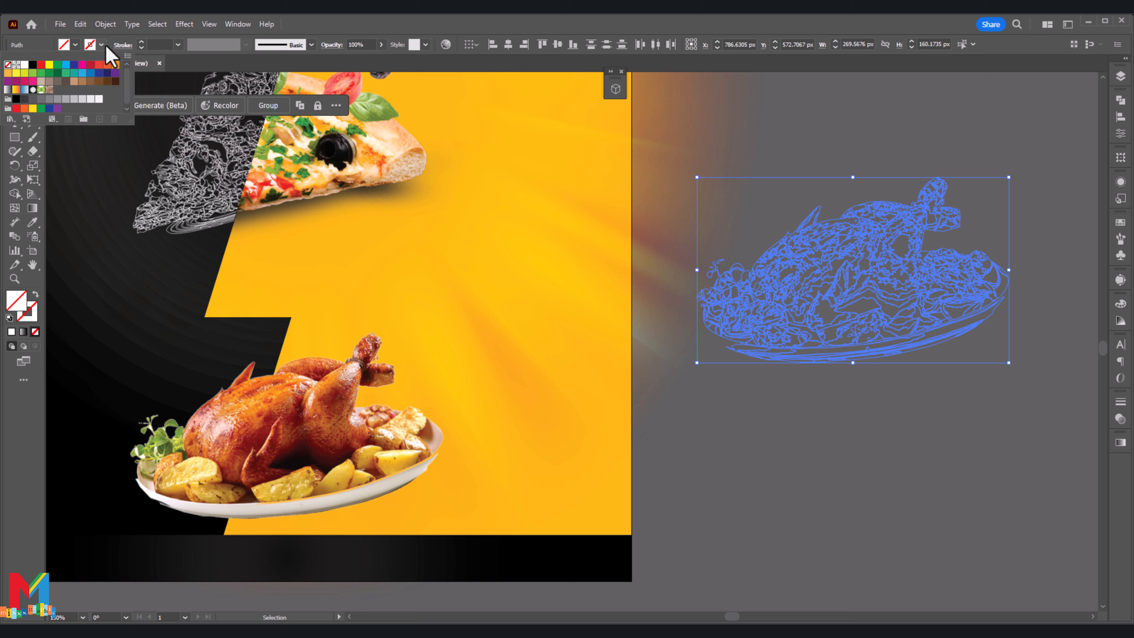
# Give the traced chicken paths a white stroke with a weight of 0.25 pt
pyautogui.click(101, 44)
pyautogui.click(25, 64)
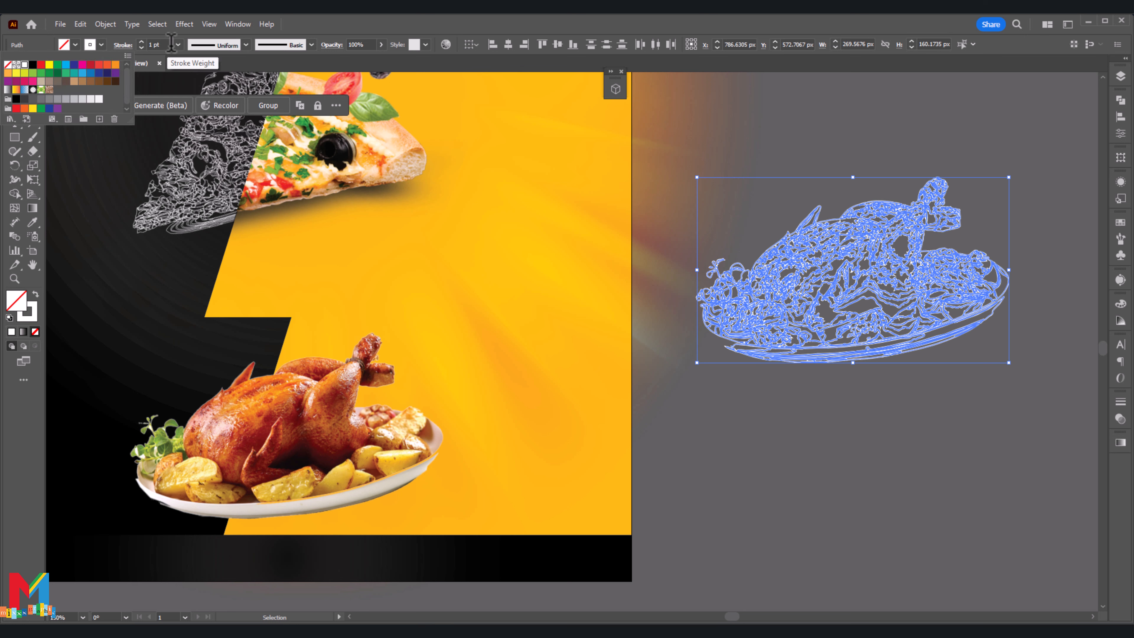
pyautogui.click(755, 437)
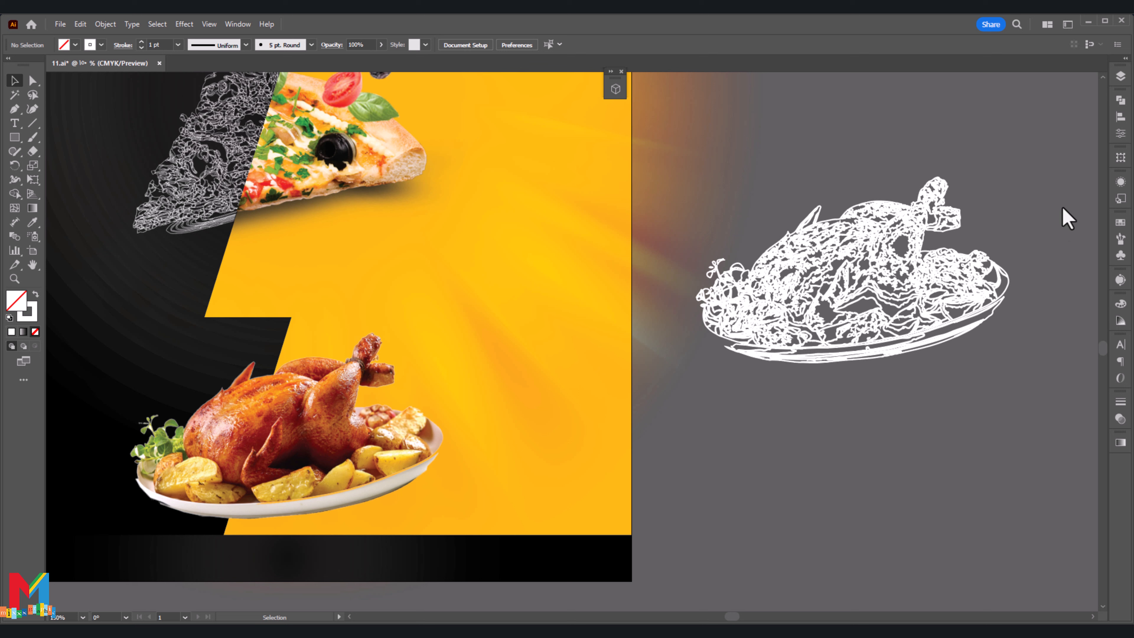
pyautogui.moveTo(1008, 193); pyautogui.dragTo(684, 418)
pyautogui.click(155, 45)
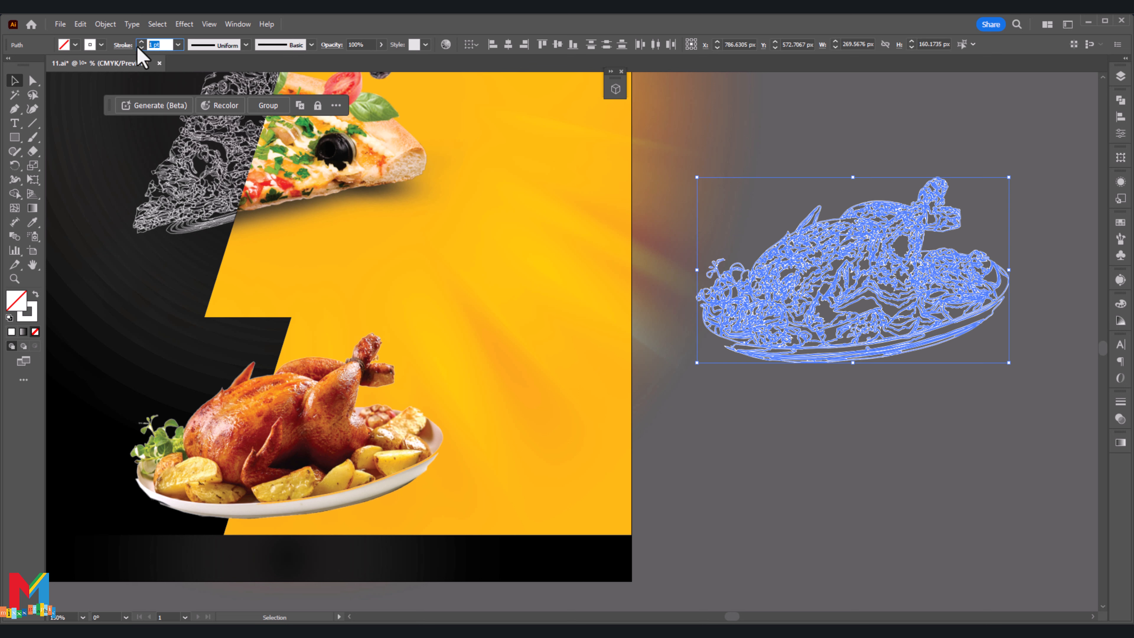
pyautogui.write('0.25')
pyautogui.press('Return')
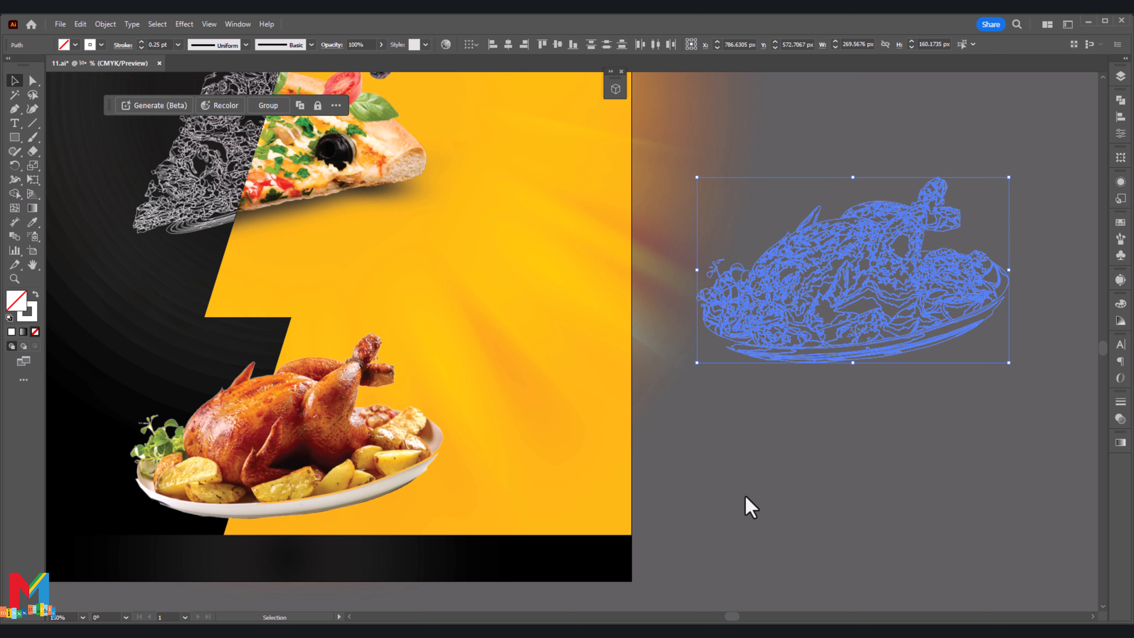
pyautogui.click(750, 497)
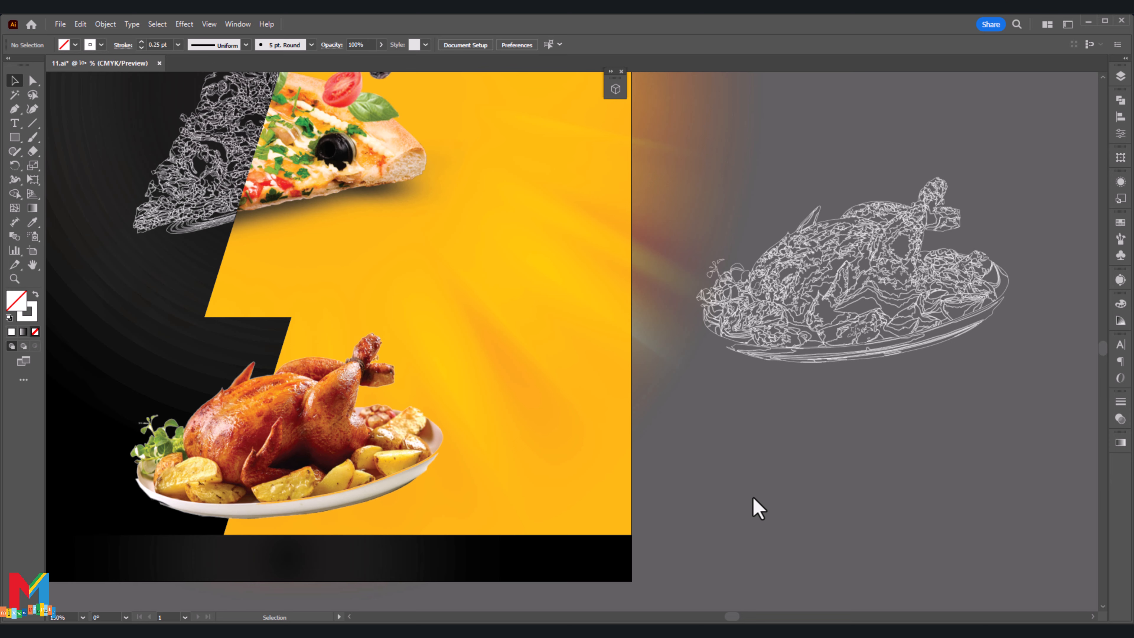
# Group all the white chicken line art paths into one object
pyautogui.moveTo(1063, 203); pyautogui.dragTo(670, 422)
pyautogui.rightClick(781, 421)
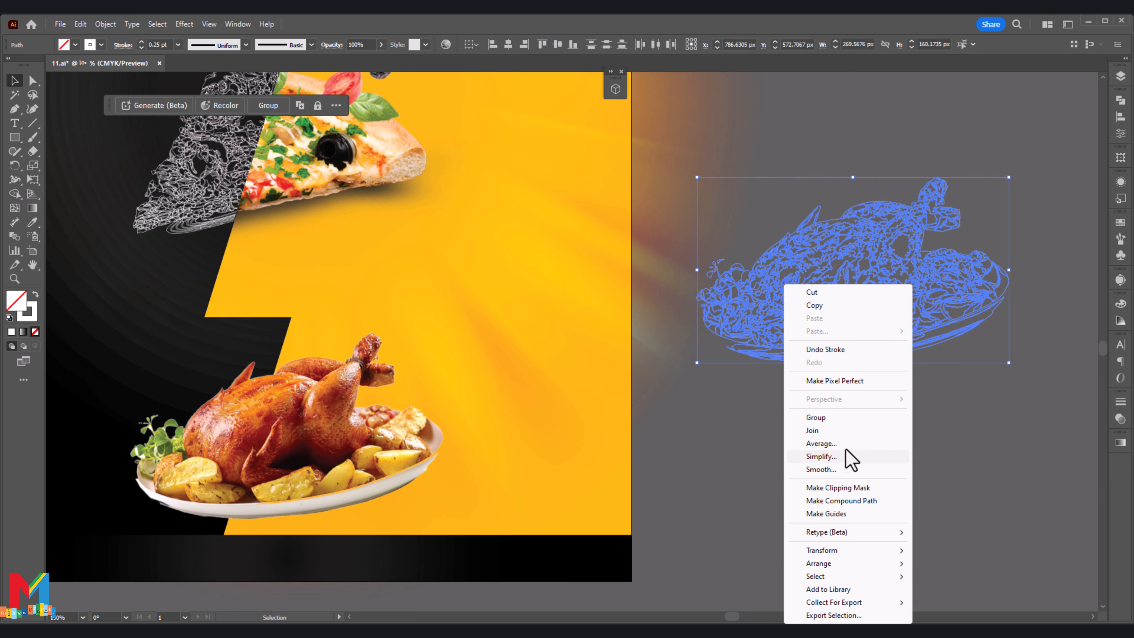
pyautogui.click(831, 418)
pyautogui.click(886, 428)
# Place the chicken line art group over the chicken photo on the poster and send it behind the photo
pyautogui.moveTo(870, 352); pyautogui.dragTo(303, 511)
pyautogui.moveTo(819, 510); pyautogui.dragTo(921, 482)
pyautogui.hotkey('ctrl', '[')
pyautogui.hotkey('ctrl', '[')
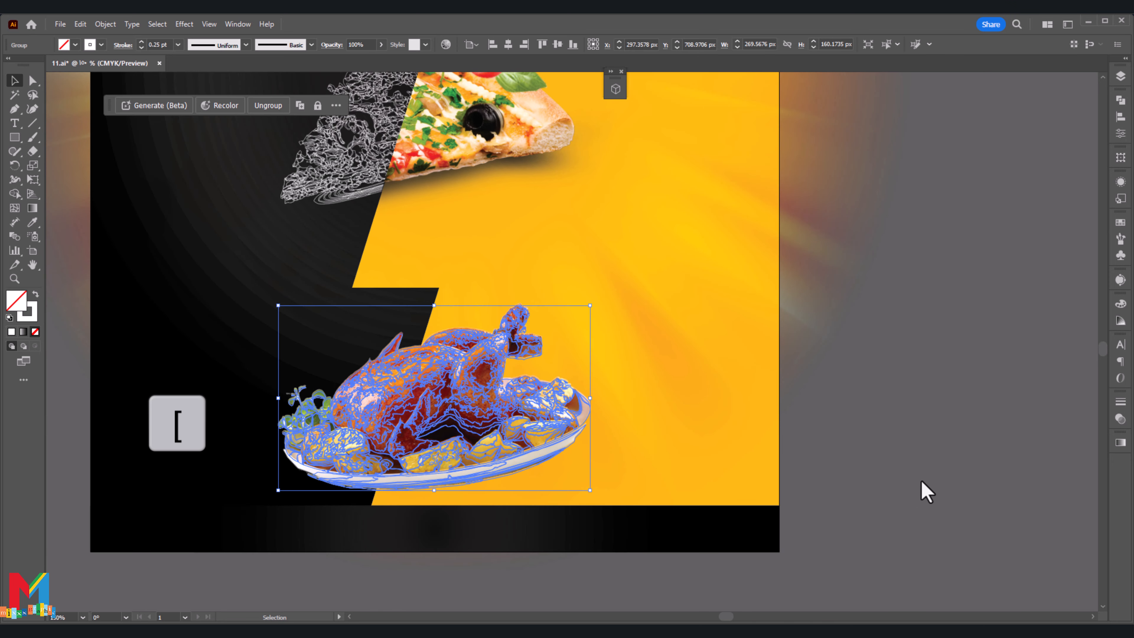
pyautogui.click(922, 482)
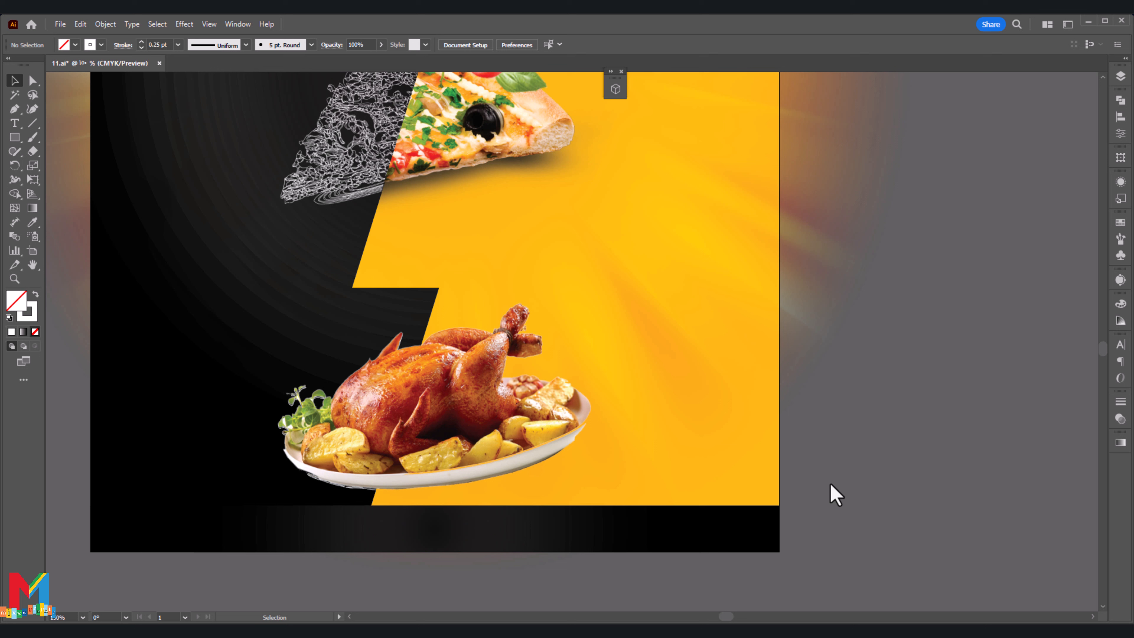
# Draw a closed Pen shape over the chicken photo's orange-side half, following the zigzag edge, and fill it white without a stroke
pyautogui.click(16, 112)
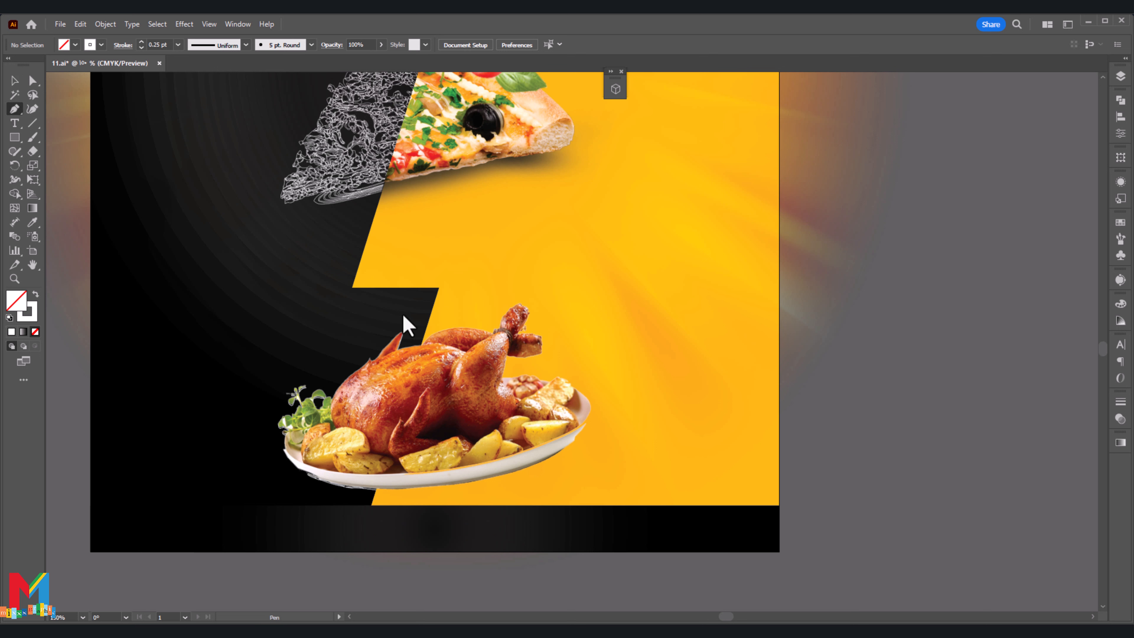
pyautogui.click(435, 298)
pyautogui.click(373, 506)
pyautogui.click(630, 490)
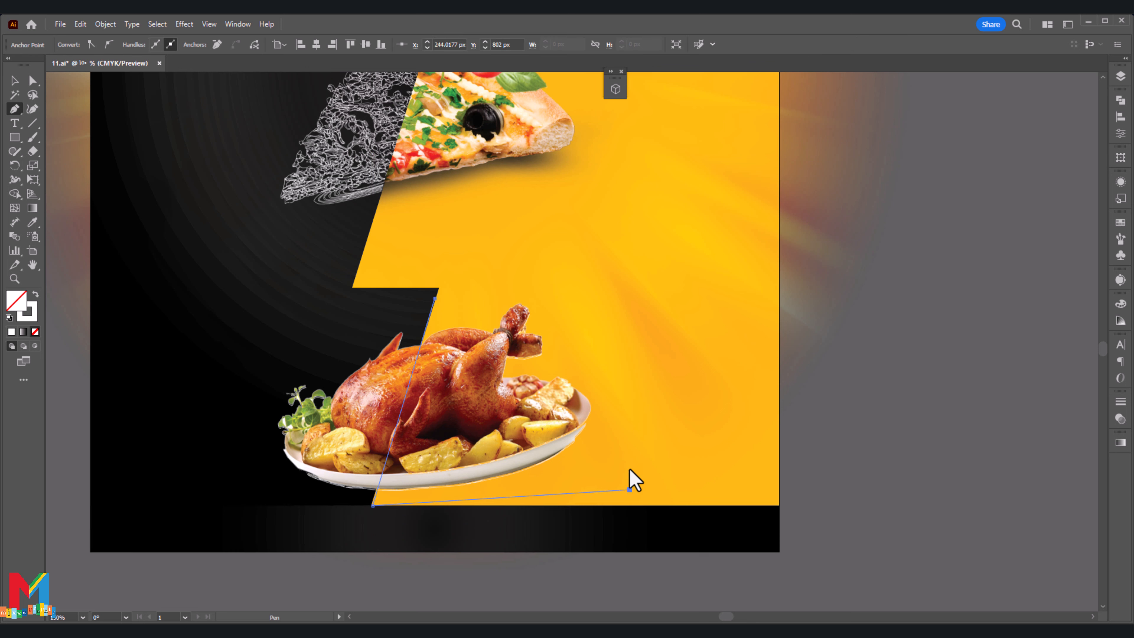
pyautogui.click(630, 288)
pyautogui.click(502, 257)
pyautogui.click(436, 298)
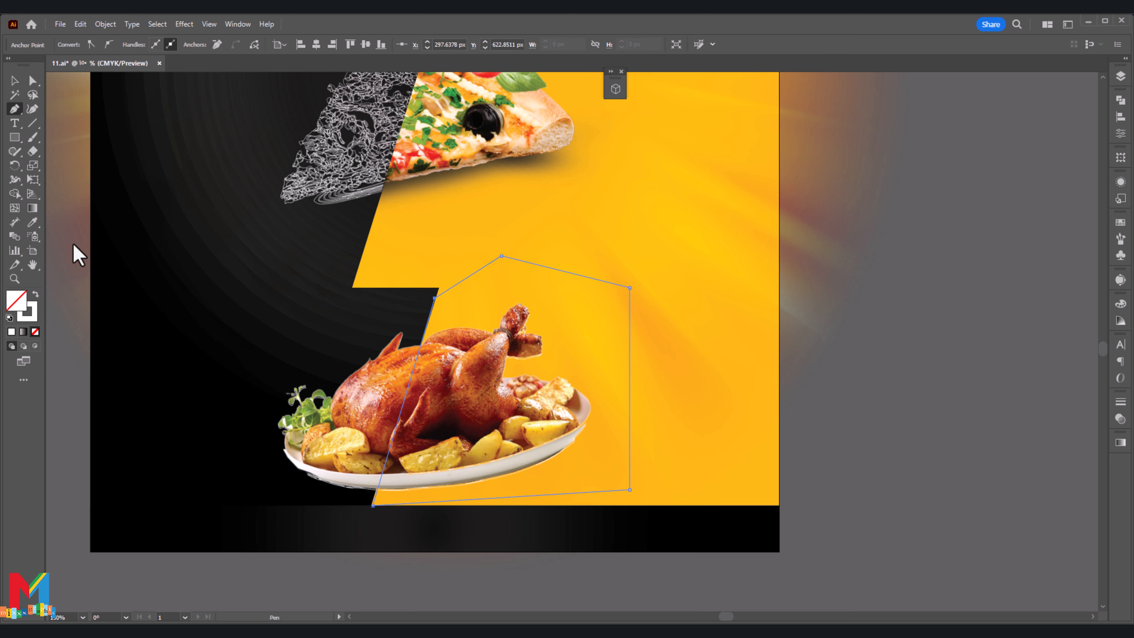
pyautogui.click(36, 294)
# Make a clipping mask from the white shape and the chicken photo so the photo remains only on the orange side
pyautogui.press('v')
pyautogui.click(329, 469)
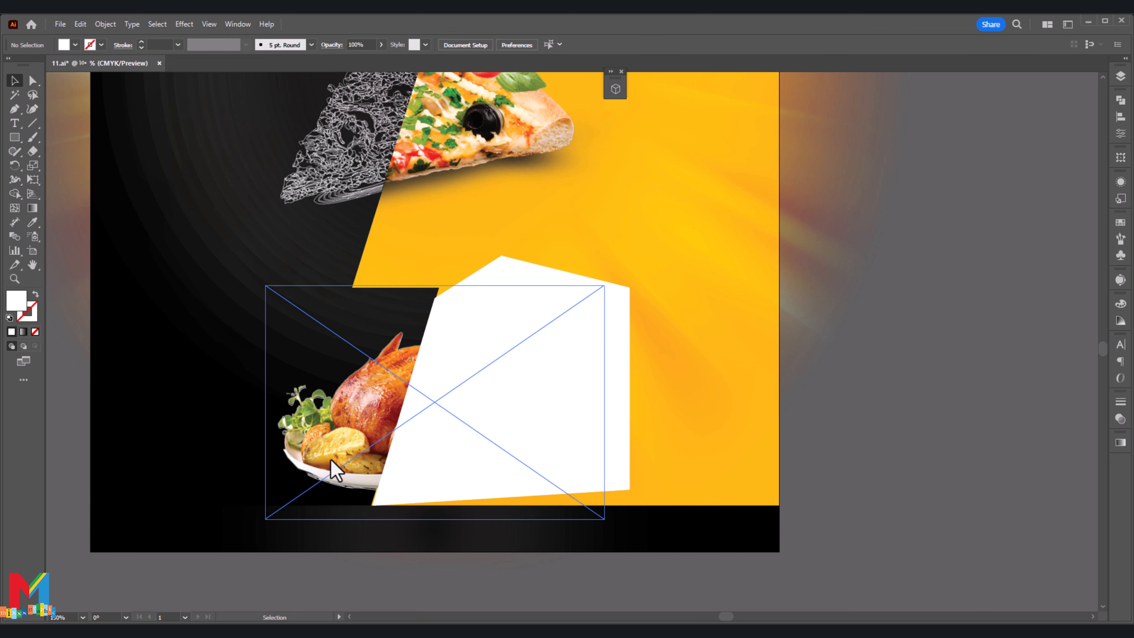
pyautogui.keyDown('shift'); pyautogui.click(598, 447); pyautogui.keyUp('shift')
pyautogui.rightClick(599, 448)
pyautogui.click(675, 356)
pyautogui.click(854, 352)
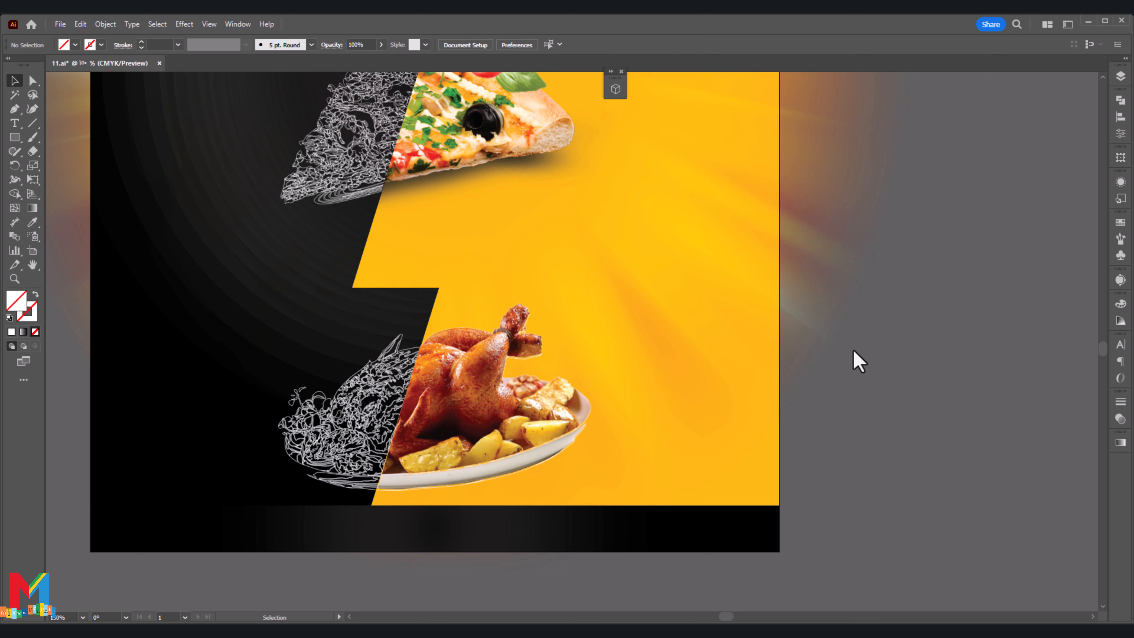
# Set the stroke weight of the chicken line art group to 0.5 pt
pyautogui.scroll(3, 858, 361)
pyautogui.hotkey('ctrl', '-')
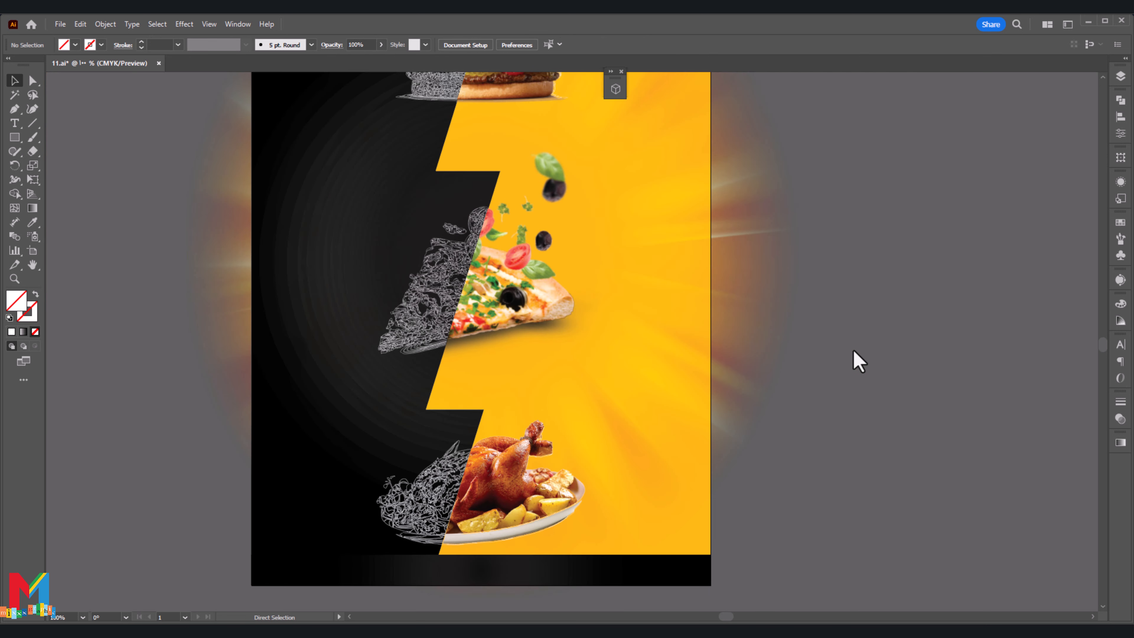
pyautogui.hotkey('ctrl', '-')
pyautogui.scroll(1, 876, 203)
pyautogui.click(481, 327)
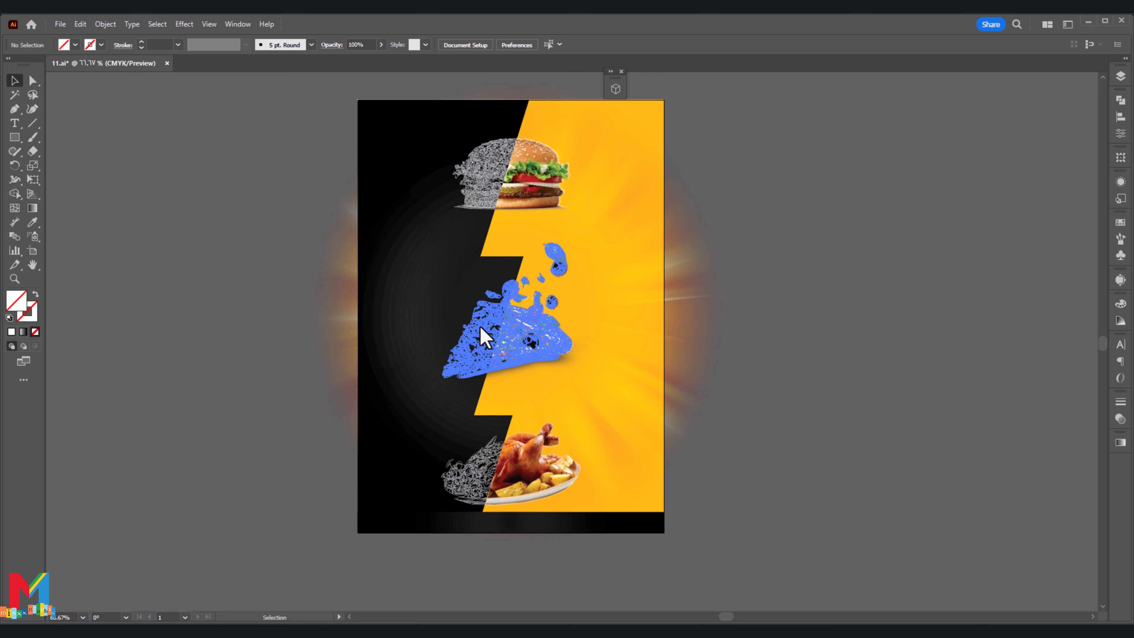
pyautogui.click(473, 489)
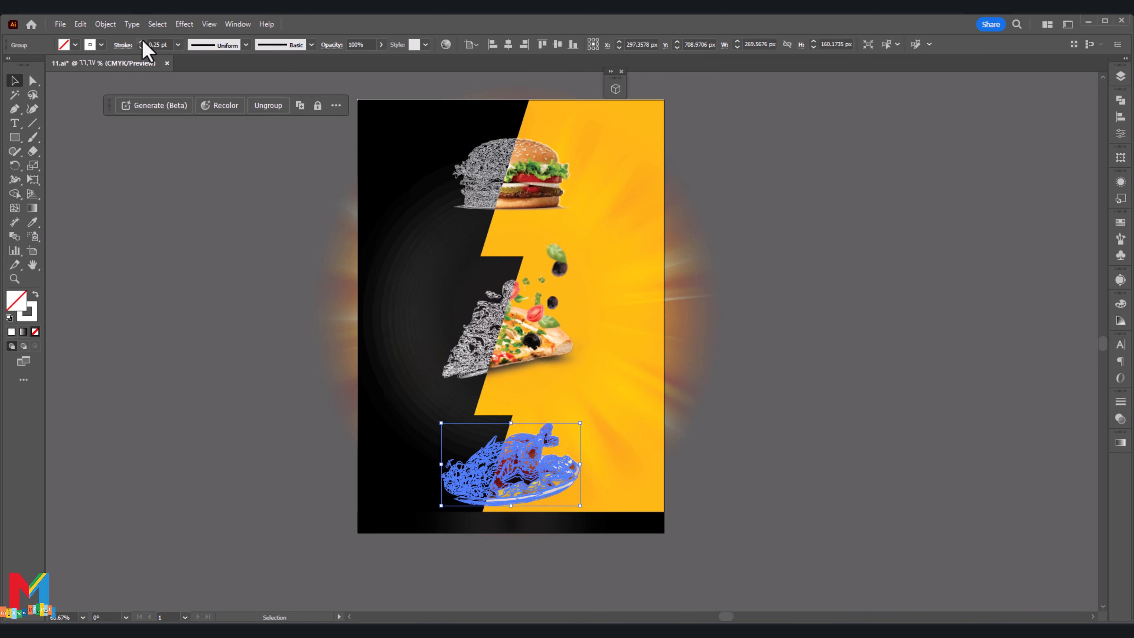
pyautogui.click(205, 347)
# Select the chicken photo, its line art and the bottom bar, and scale them up slightly together
pyautogui.moveTo(614, 402); pyautogui.dragTo(433, 515)
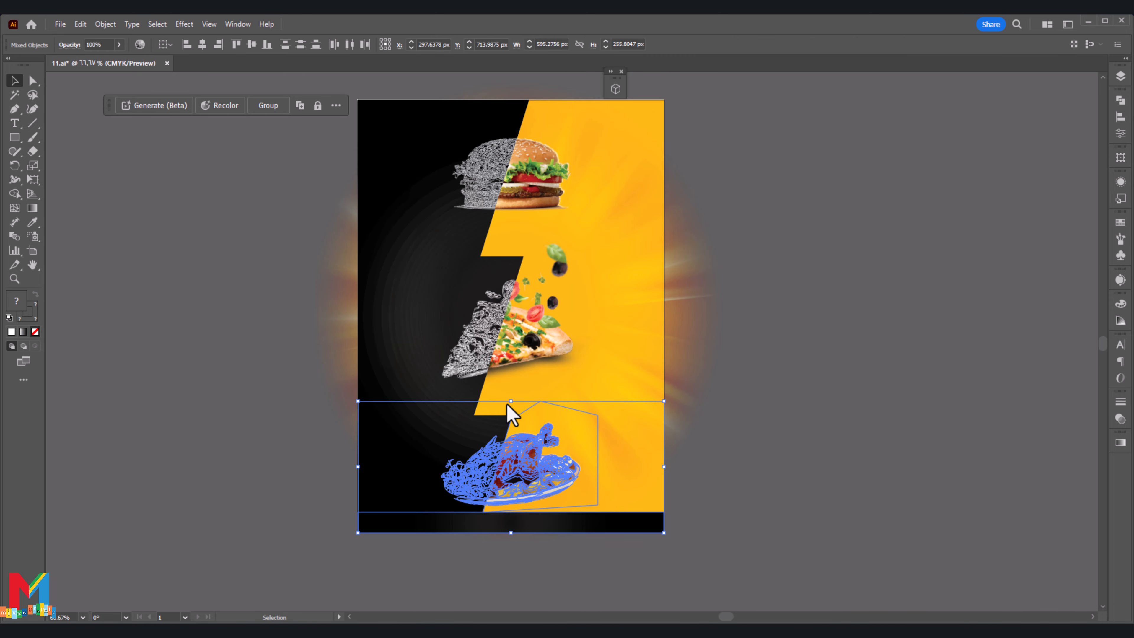
pyautogui.moveTo(510, 401); pyautogui.dragTo(515, 394)
pyautogui.click(191, 461)
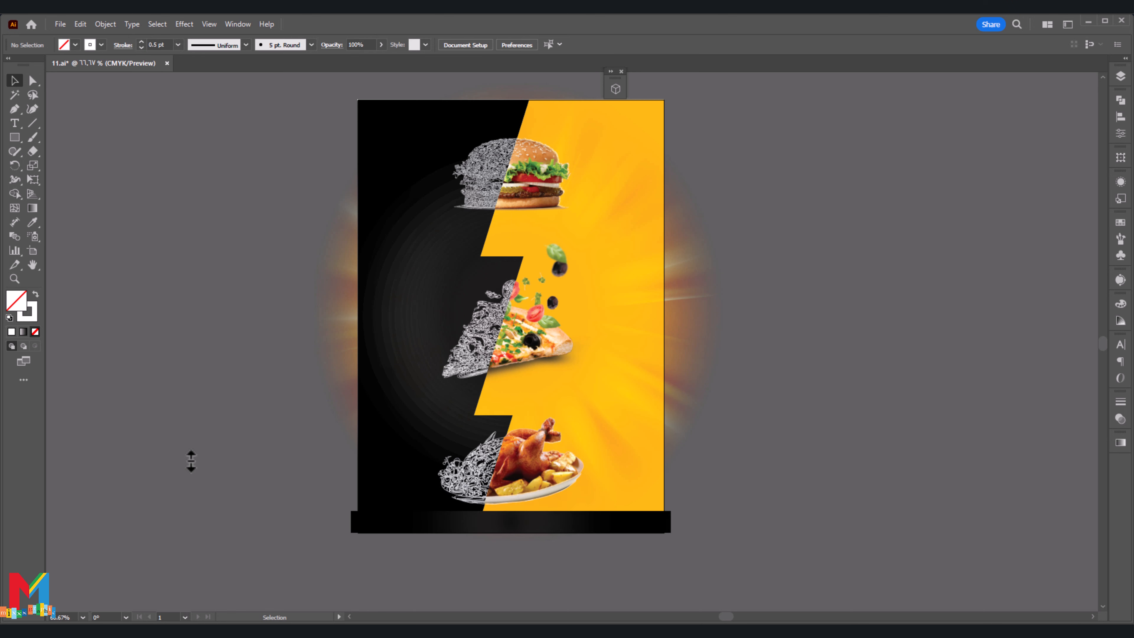
# Narrow the black bottom bar so both its ends line up with the artboard edges
pyautogui.click(384, 528)
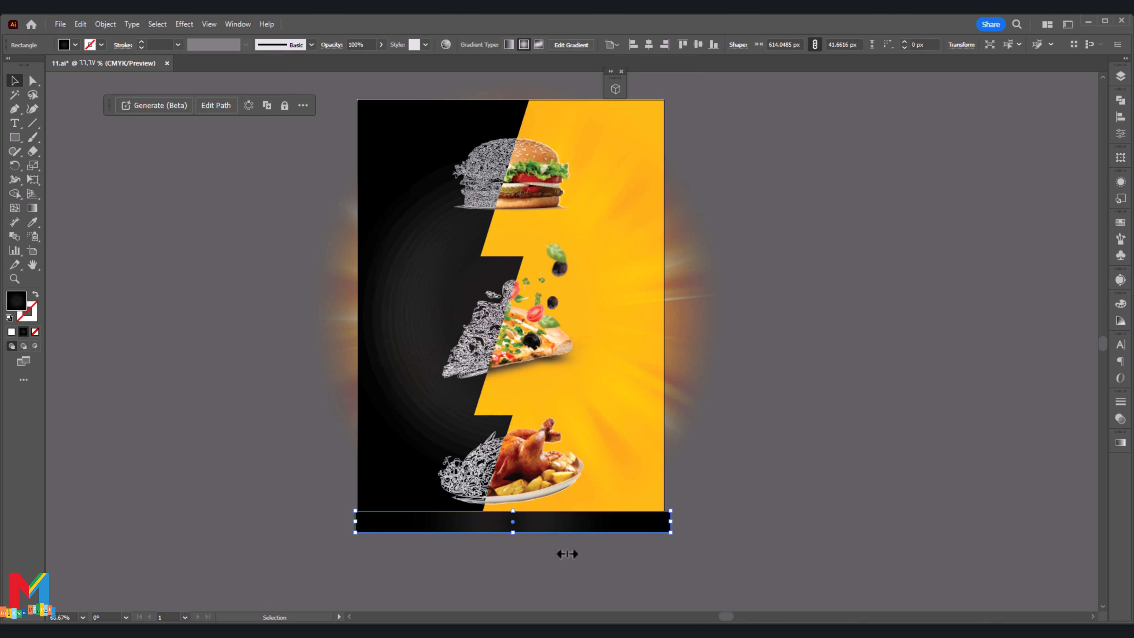
pyautogui.moveTo(668, 528); pyautogui.dragTo(665, 527)
pyautogui.click(711, 530)
pyautogui.click(378, 525)
pyautogui.moveTo(355, 522); pyautogui.dragTo(357, 522)
pyautogui.click(322, 523)
# Draw a rectangle about 217 by 146 px across the artboard's left edge, with no fill and a thick white stroke
pyautogui.click(15, 137)
pyautogui.moveTo(423, 223); pyautogui.dragTo(312, 298)
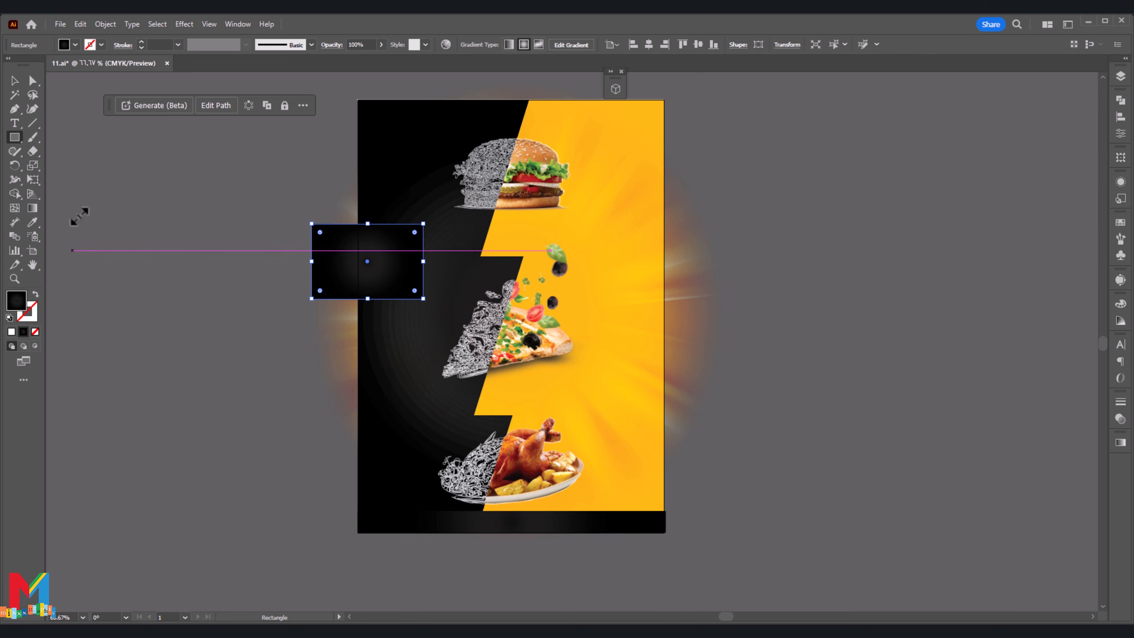
pyautogui.click(75, 45)
pyautogui.click(8, 65)
pyautogui.click(140, 42)
pyautogui.click(140, 42)
pyautogui.click(141, 42)
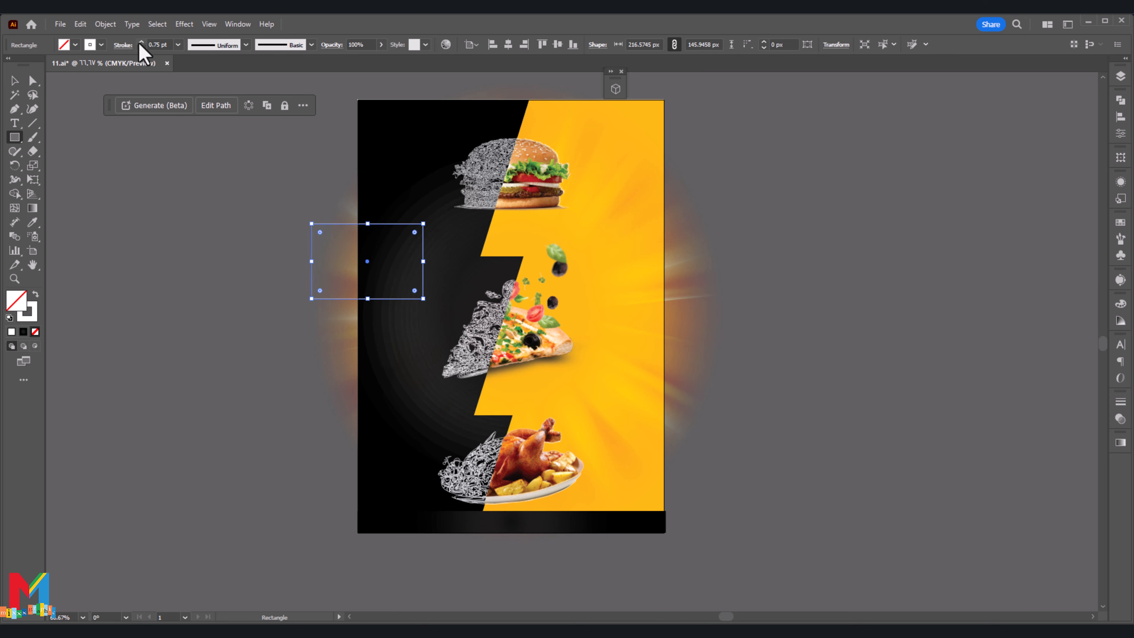
pyautogui.click(141, 42)
pyautogui.click(141, 42)
# Round the white frame's two right corners to about 32 px and move the frame slightly right
pyautogui.click(32, 80)
pyautogui.moveTo(437, 217); pyautogui.dragTo(408, 307)
pyautogui.moveTo(413, 234); pyautogui.dragTo(407, 241)
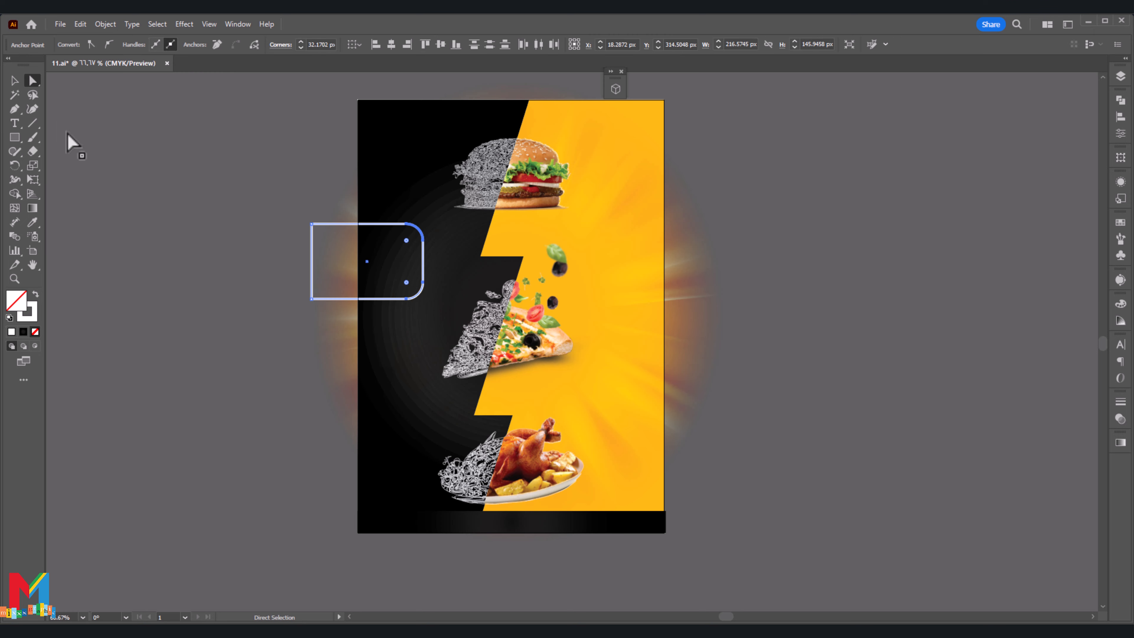
pyautogui.click(15, 81)
pyautogui.click(268, 254)
pyautogui.moveTo(322, 299); pyautogui.dragTo(350, 296)
# Add the white text "Free Delivery" on two lines inside the frame and scale it to about 35 pt
pyautogui.hotkey('ctrl', '+')
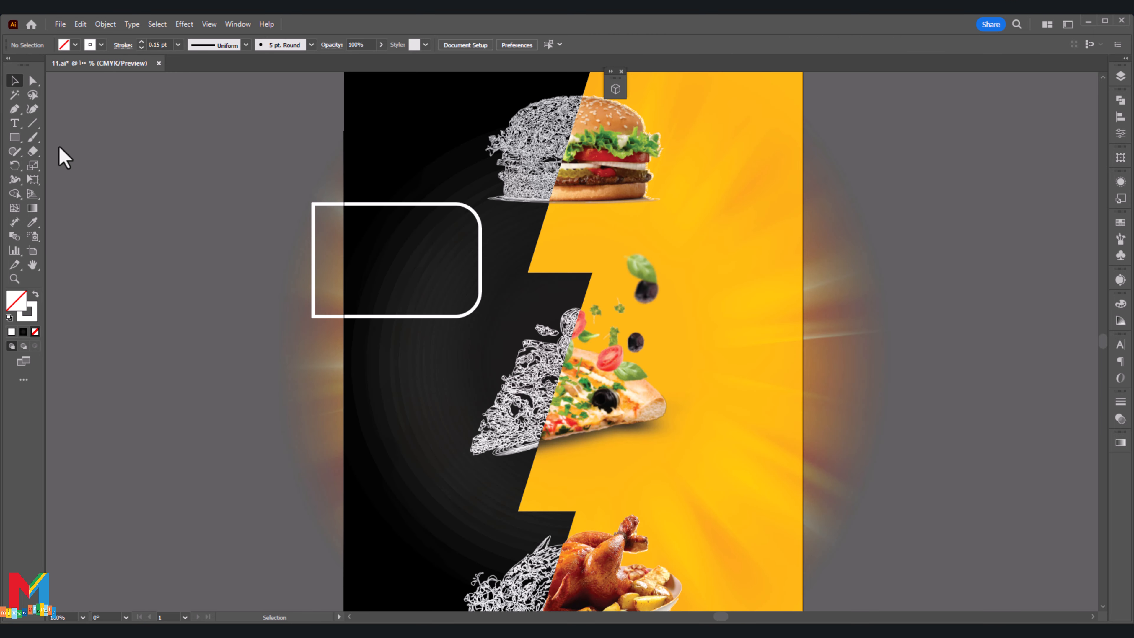
pyautogui.click(15, 123)
pyautogui.click(386, 237)
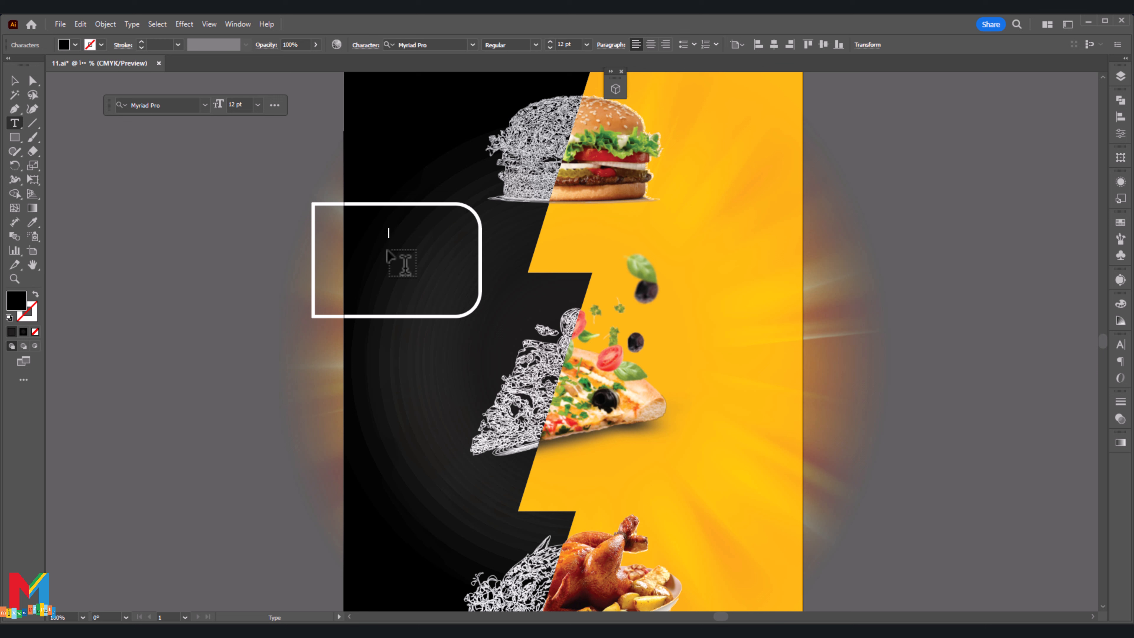
pyautogui.click(65, 44)
pyautogui.click(25, 67)
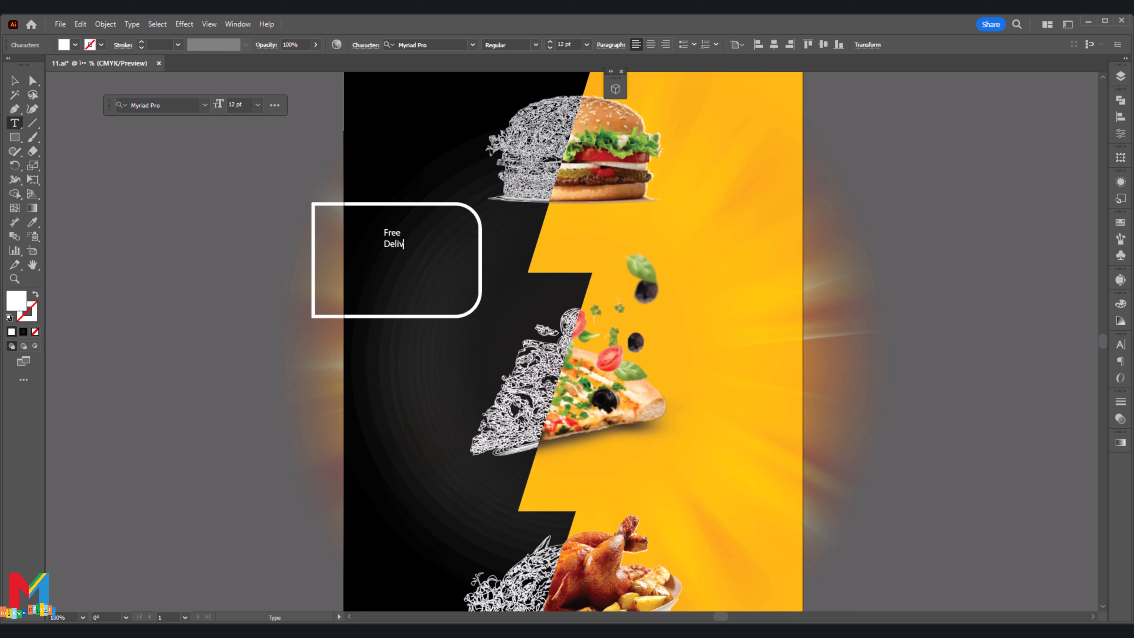
pyautogui.click(14, 80)
pyautogui.moveTo(417, 249); pyautogui.dragTo(477, 291)
pyautogui.moveTo(450, 275); pyautogui.dragTo(416, 263)
# Set the delivery text in the a Absolute Empire font and resize it to fit the frame's width
pyautogui.click(206, 105)
pyautogui.moveTo(109, 105); pyautogui.dragTo(839, 177)
pyautogui.click(933, 176)
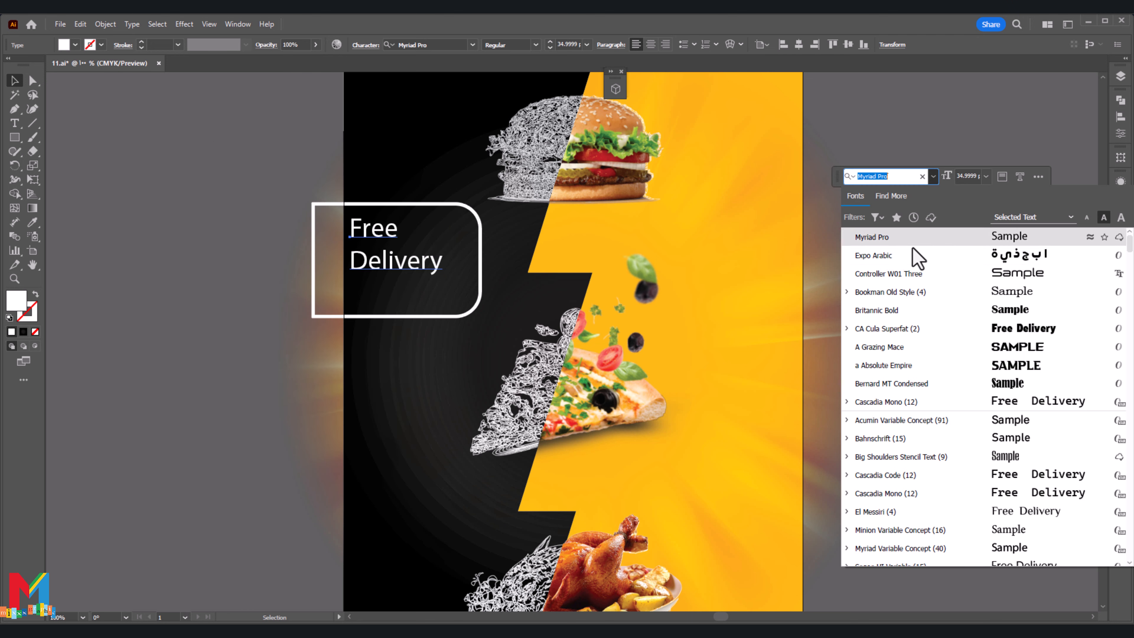
pyautogui.click(918, 368)
pyautogui.moveTo(490, 271); pyautogui.dragTo(472, 258)
pyautogui.moveTo(426, 254); pyautogui.dragTo(426, 256)
pyautogui.click(186, 299)
# Draw a horizontal line about 153 px long beneath the delivery text with a yellow 2 pt stroke
pyautogui.click(33, 126)
pyautogui.moveTo(354, 275); pyautogui.dragTo(472, 274)
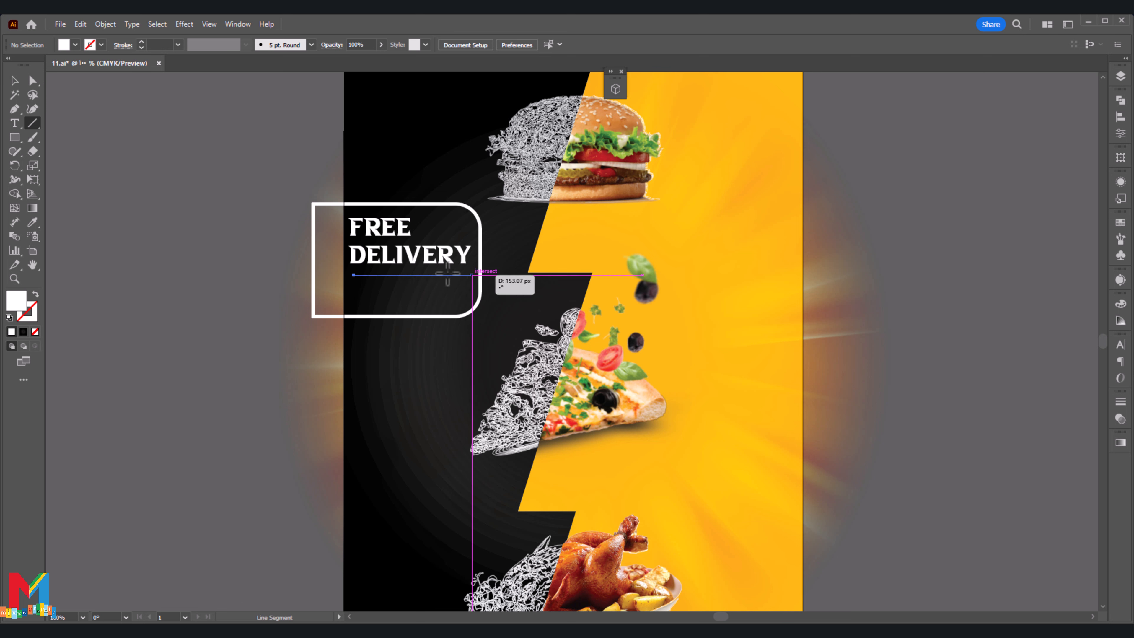
pyautogui.click(101, 44)
pyautogui.click(49, 65)
pyautogui.click(141, 42)
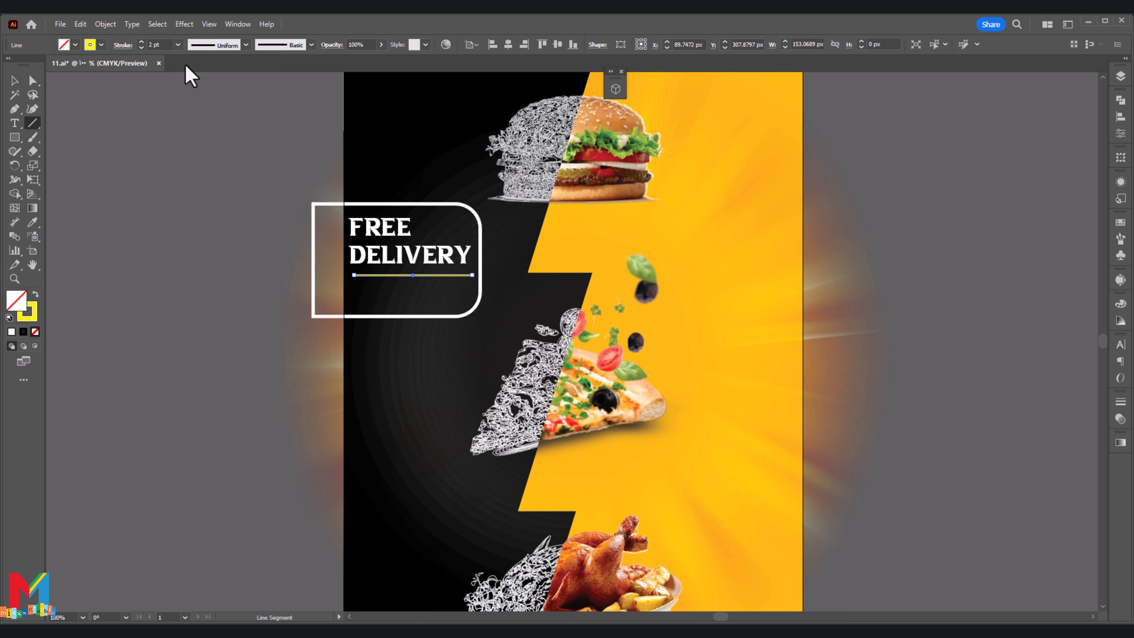
# Give the line under the delivery text a tapered width profile and a red stroke
pyautogui.click(245, 45)
pyautogui.click(225, 139)
pyautogui.click(13, 80)
pyautogui.click(151, 200)
pyautogui.click(366, 275)
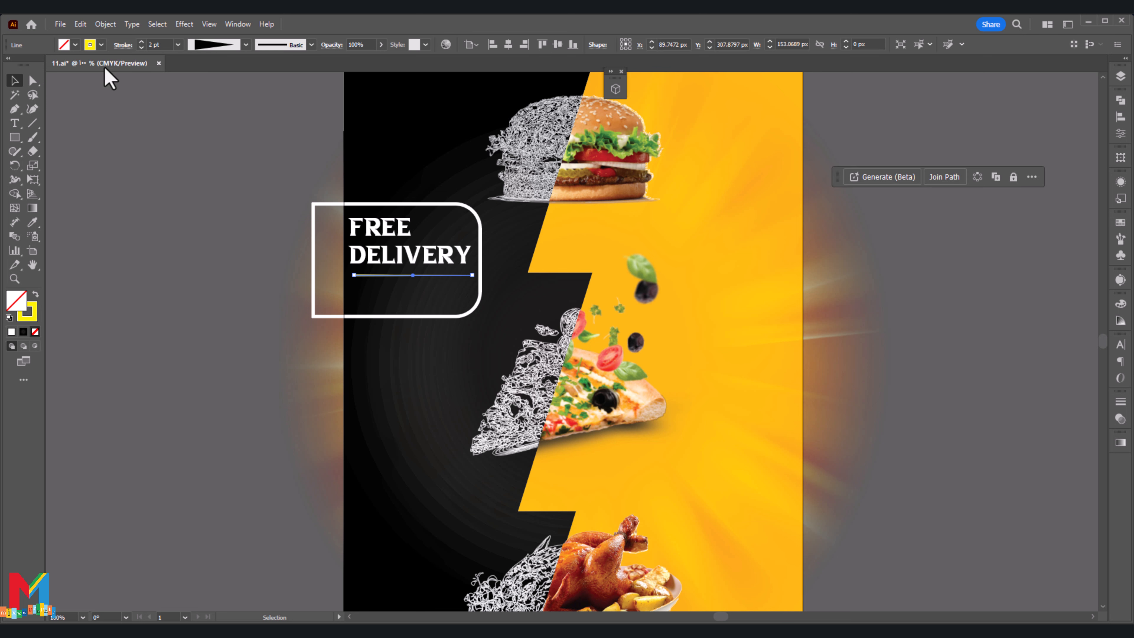
pyautogui.click(101, 45)
pyautogui.click(24, 118)
pyautogui.click(187, 246)
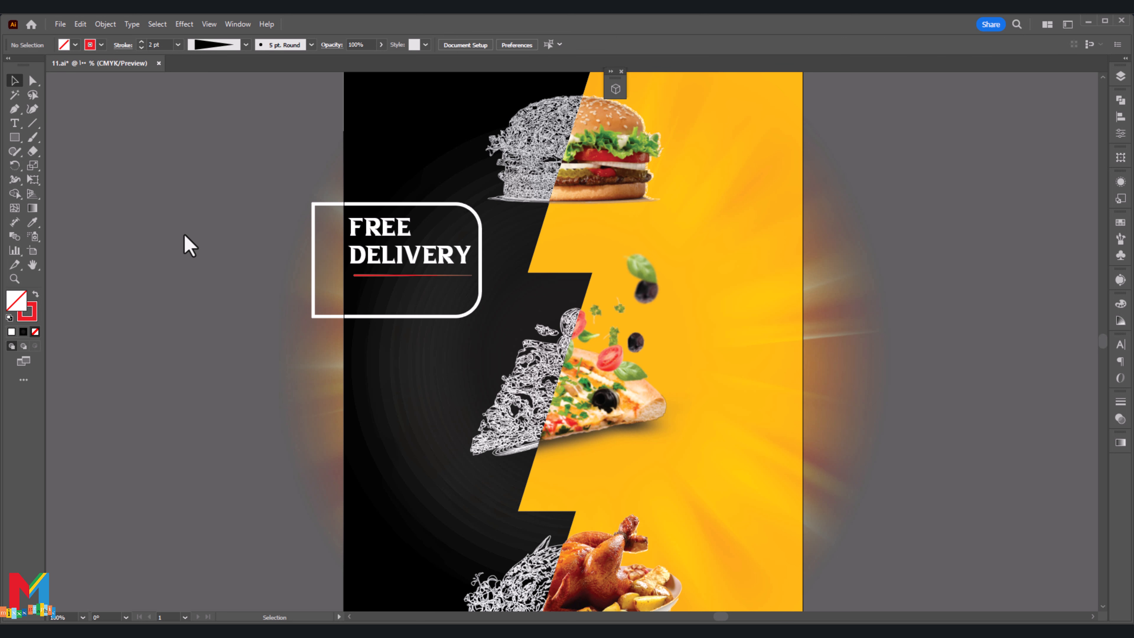
# Add the orange text "20$ ORDERS" below the red line in the frame
pyautogui.click(14, 123)
pyautogui.click(372, 296)
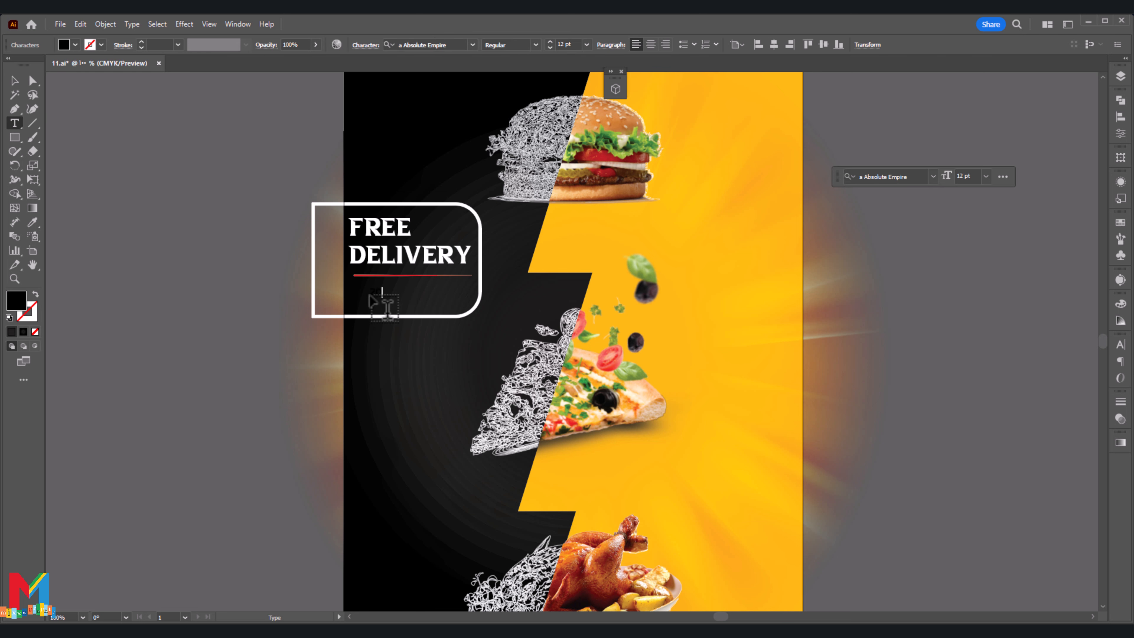
pyautogui.click(75, 45)
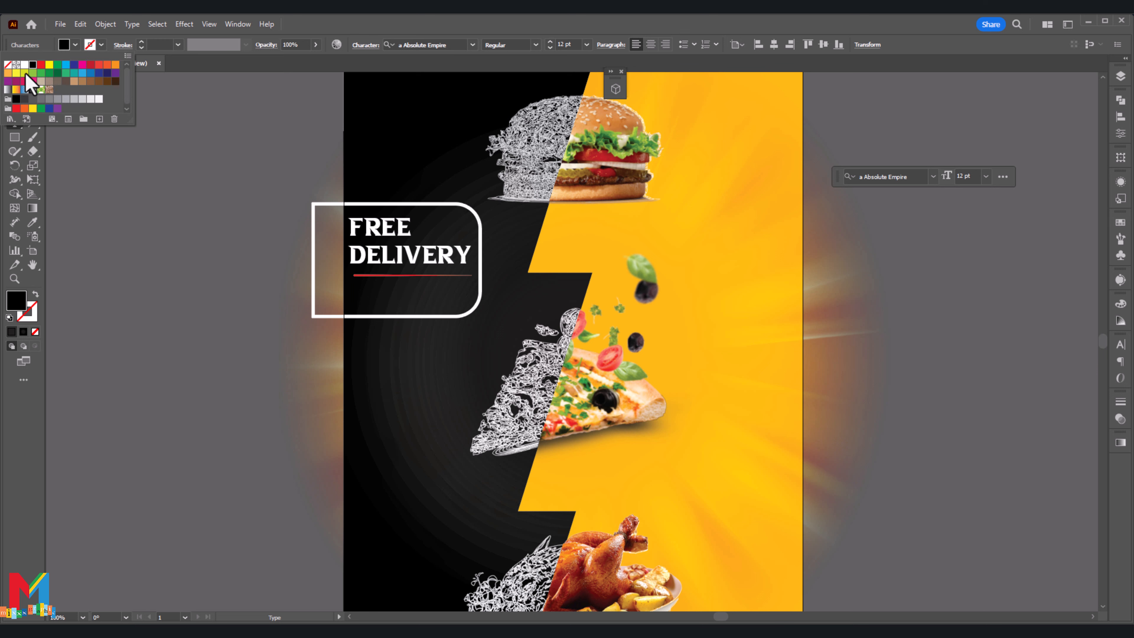
pyautogui.click(25, 108)
pyautogui.click(355, 309)
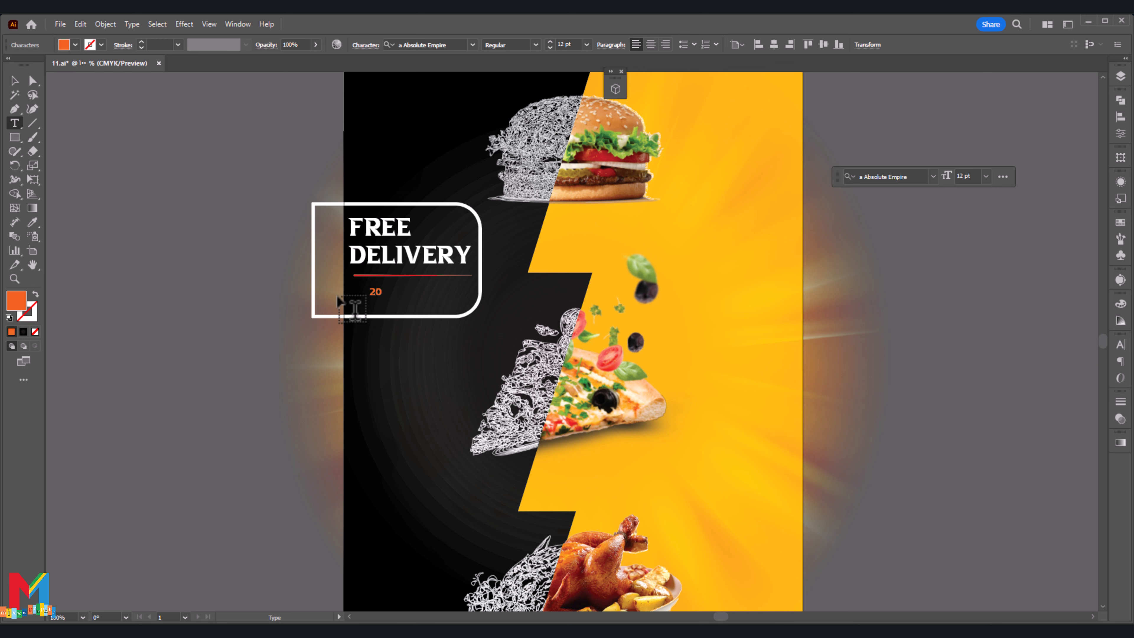
pyautogui.click(14, 80)
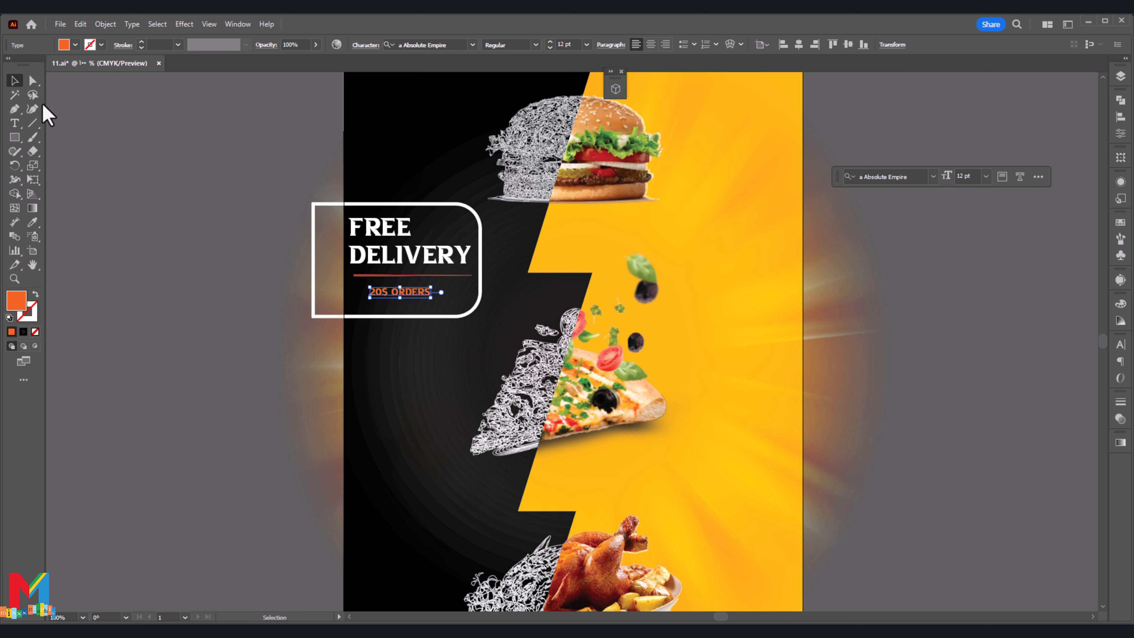
# Recolour the "20$ ORDERS" text with the yellow sampled from the background and enlarge it beneath the red line
pyautogui.click(33, 222)
pyautogui.click(782, 333)
pyautogui.press('v')
pyautogui.moveTo(430, 298); pyautogui.dragTo(597, 338)
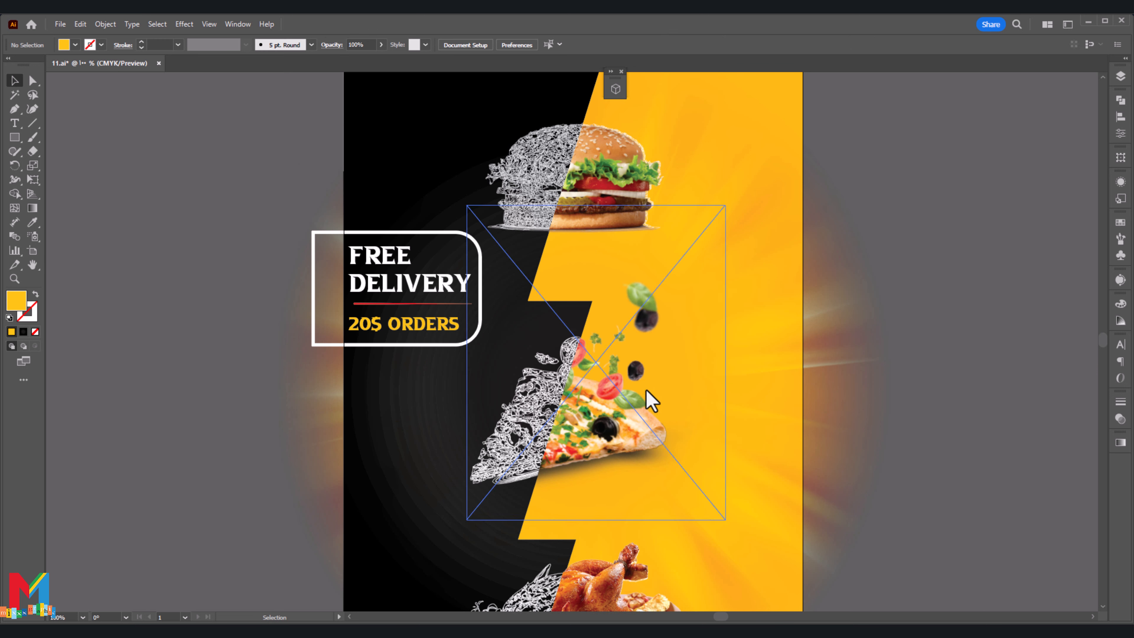
# Add the black text "TASTY RESTAURANT" on two lines over the orange background and scale it to about 36 pt
pyautogui.scroll(-3, 648, 400)
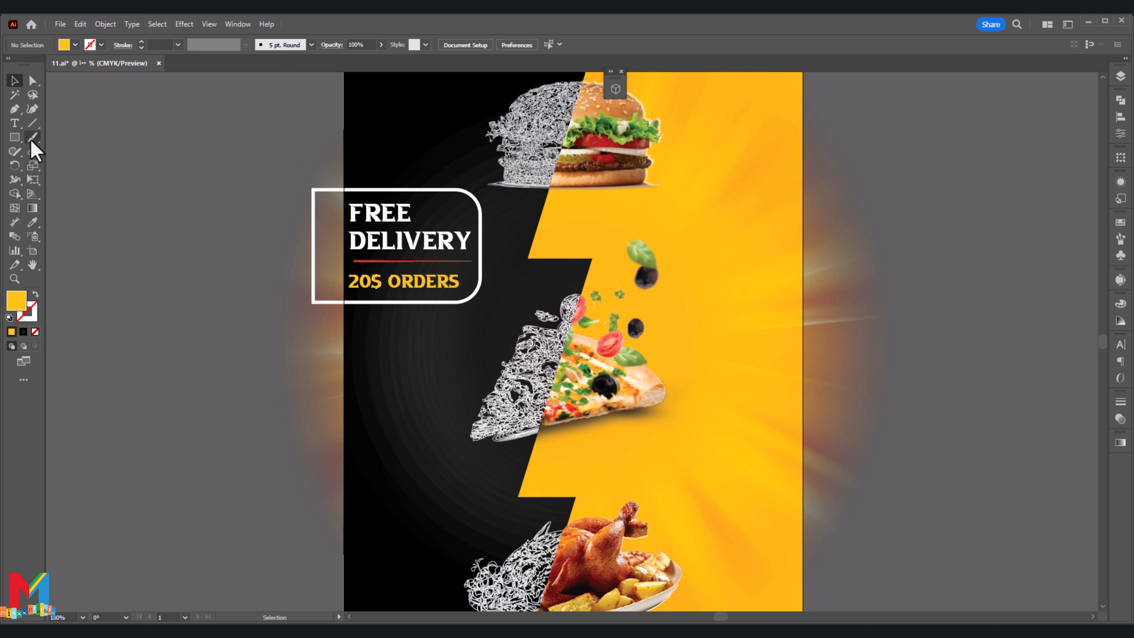
pyautogui.press('t')
pyautogui.click(1121, 76)
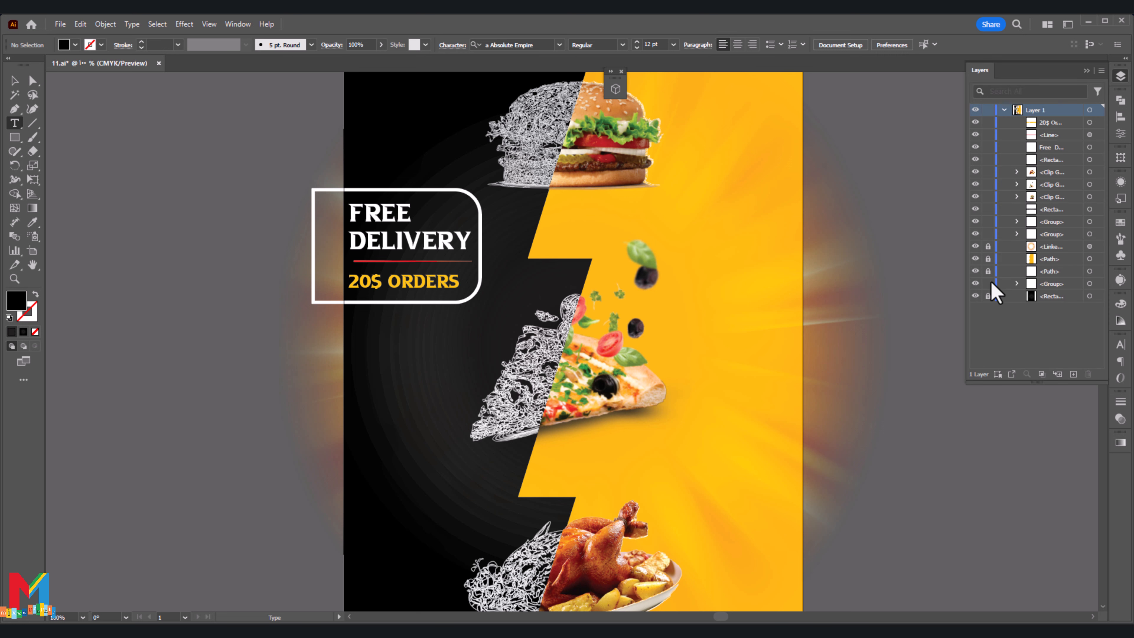
pyautogui.click(679, 434)
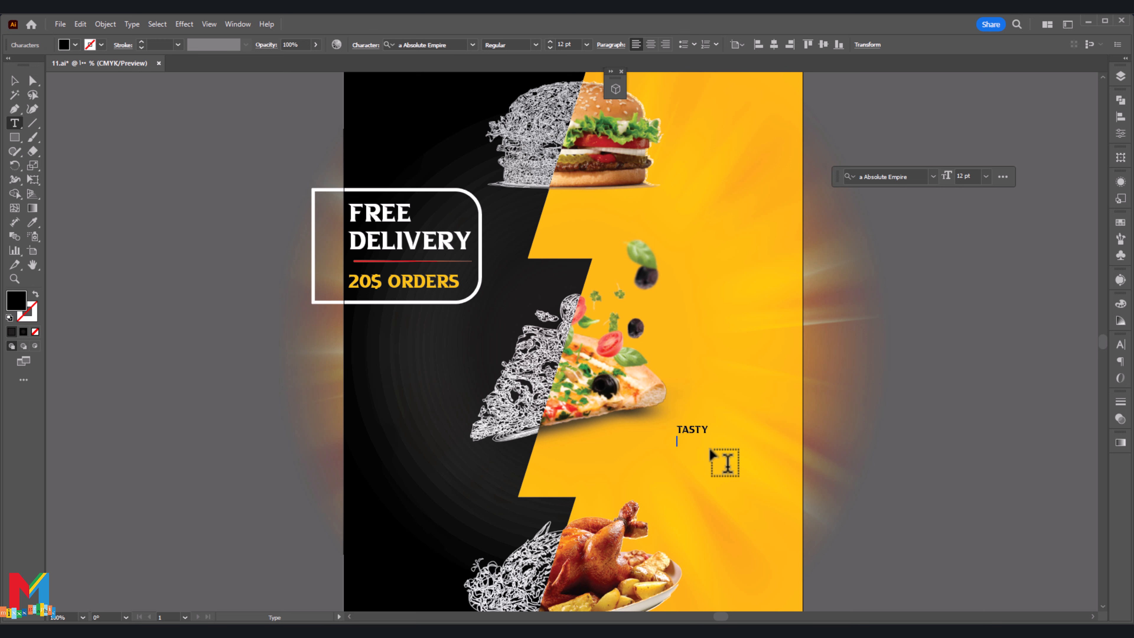
pyautogui.write('TASTY RESTAURANT')
pyautogui.click(14, 80)
pyautogui.moveTo(710, 447); pyautogui.dragTo(711, 489)
# Place the restaurant name in the poster's upper right corner, right-align its lines and reduce it to about 27 pt
pyautogui.scroll(2, 682, 429)
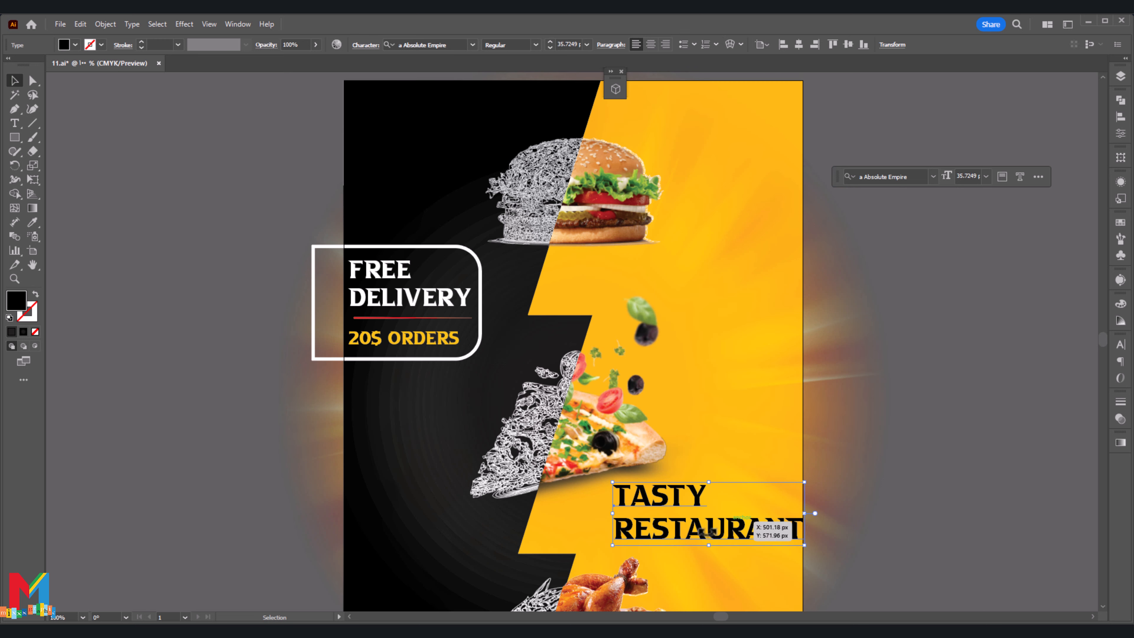
pyautogui.moveTo(707, 532); pyautogui.dragTo(739, 123)
pyautogui.scroll(1, 737, 134)
pyautogui.moveTo(772, 178); pyautogui.dragTo(741, 153)
pyautogui.moveTo(824, 146); pyautogui.dragTo(747, 153)
pyautogui.click(668, 49)
pyautogui.moveTo(628, 127); pyautogui.dragTo(807, 128)
pyautogui.click(753, 178)
# Colour the word "TASTY" red and the word "RESTAURANT" white
pyautogui.doubleClick(728, 145)
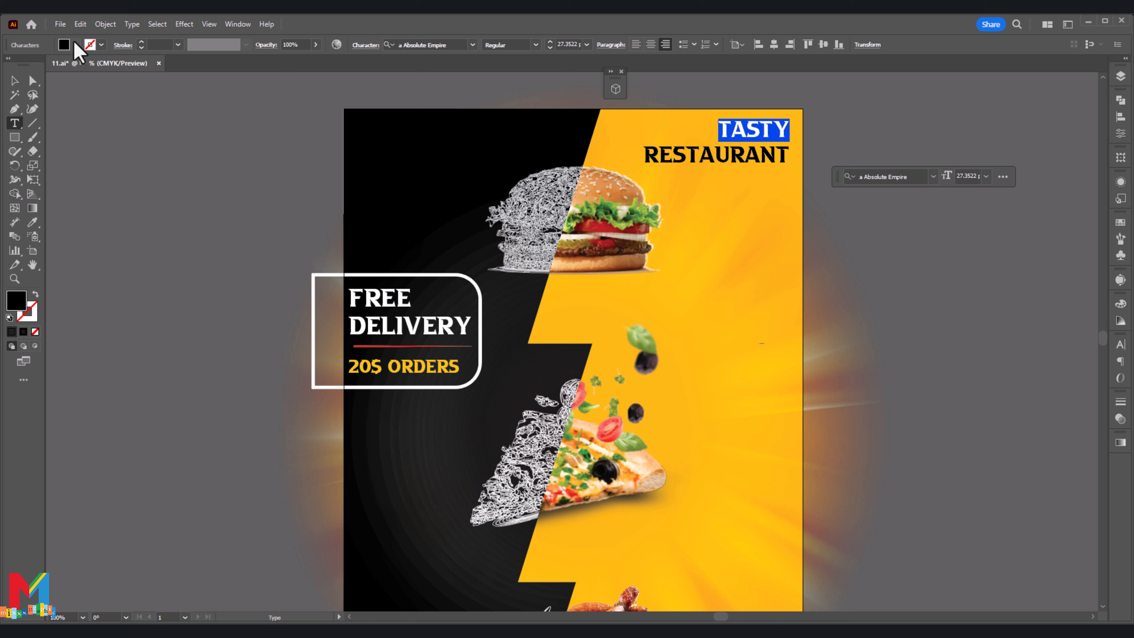
pyautogui.click(74, 44)
pyautogui.click(14, 111)
pyautogui.click(127, 163)
pyautogui.moveTo(645, 156); pyautogui.dragTo(790, 156)
pyautogui.click(75, 44)
pyautogui.click(25, 64)
pyautogui.click(3, 102)
pyautogui.click(14, 80)
pyautogui.click(83, 117)
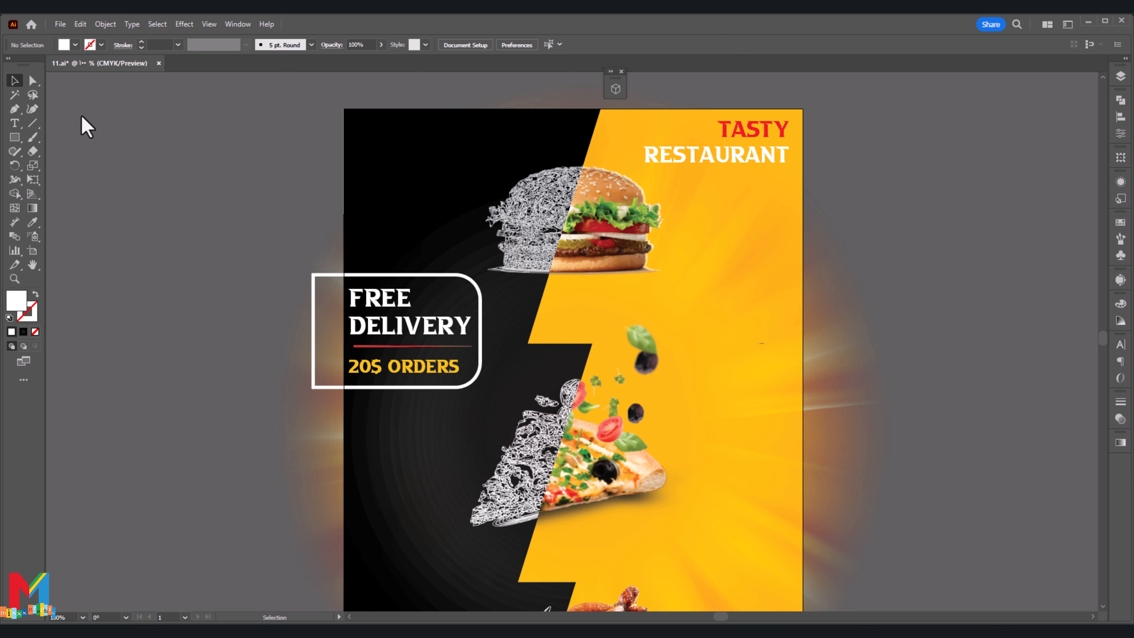
# Add a right-aligned 12 pt area text block with lorem ipsum placeholder text below the restaurant name
pyautogui.click(14, 123)
pyautogui.moveTo(800, 176); pyautogui.dragTo(664, 319)
pyautogui.press('Escape')
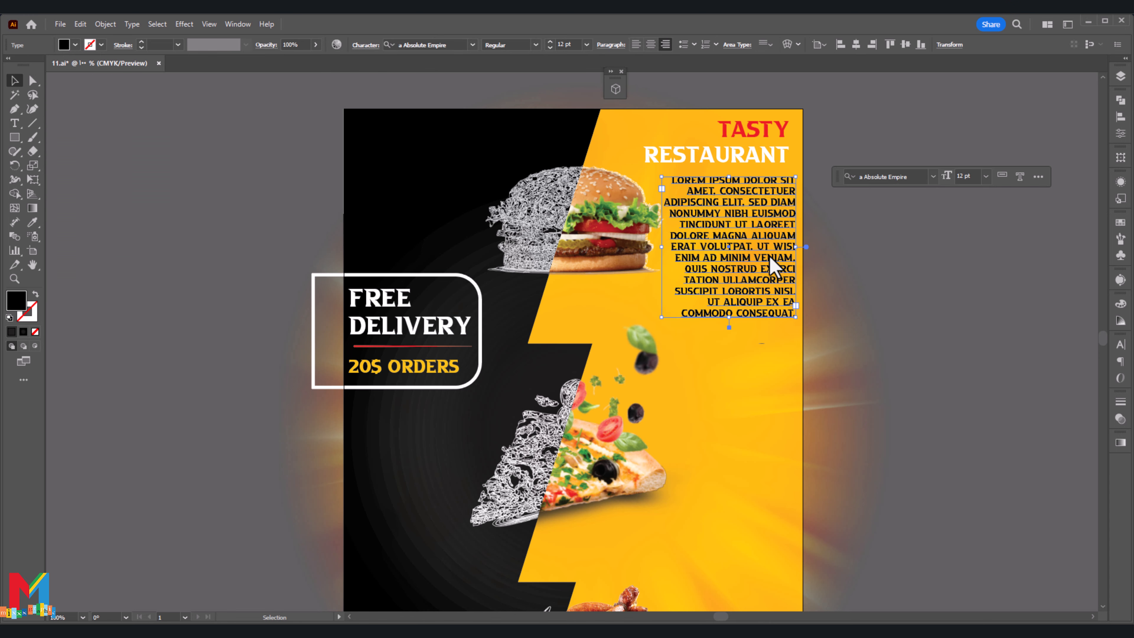
pyautogui.click(197, 221)
pyautogui.scroll(-5, 668, 393)
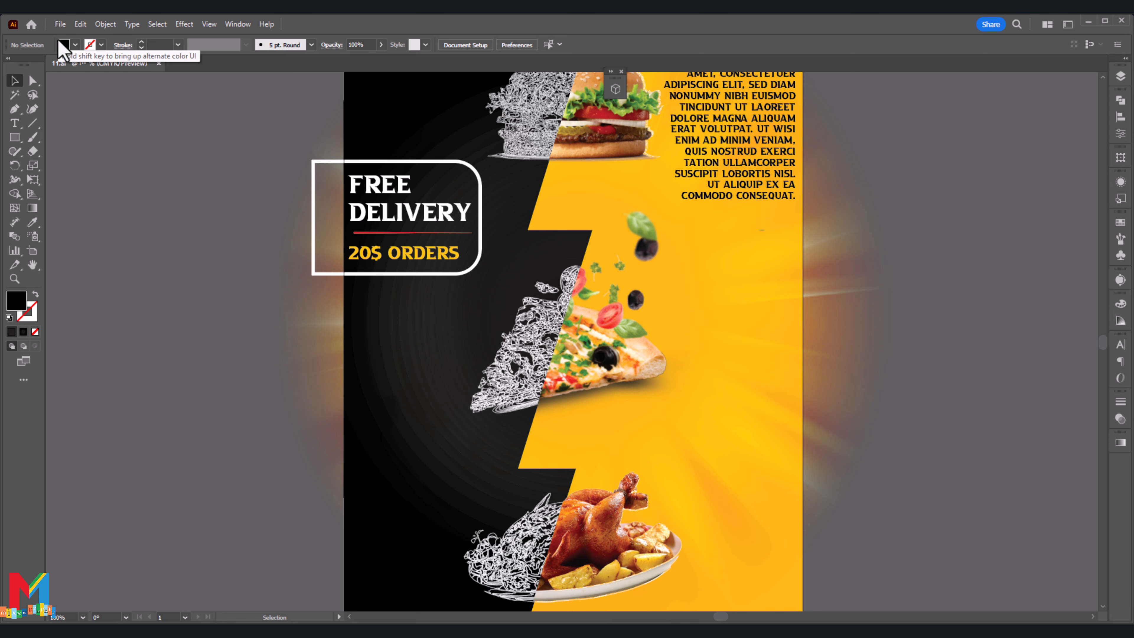
# Place the QR code image and scale it into a small square beside the poster's right edge, above the chicken plate
pyautogui.click(60, 23)
pyautogui.click(116, 242)
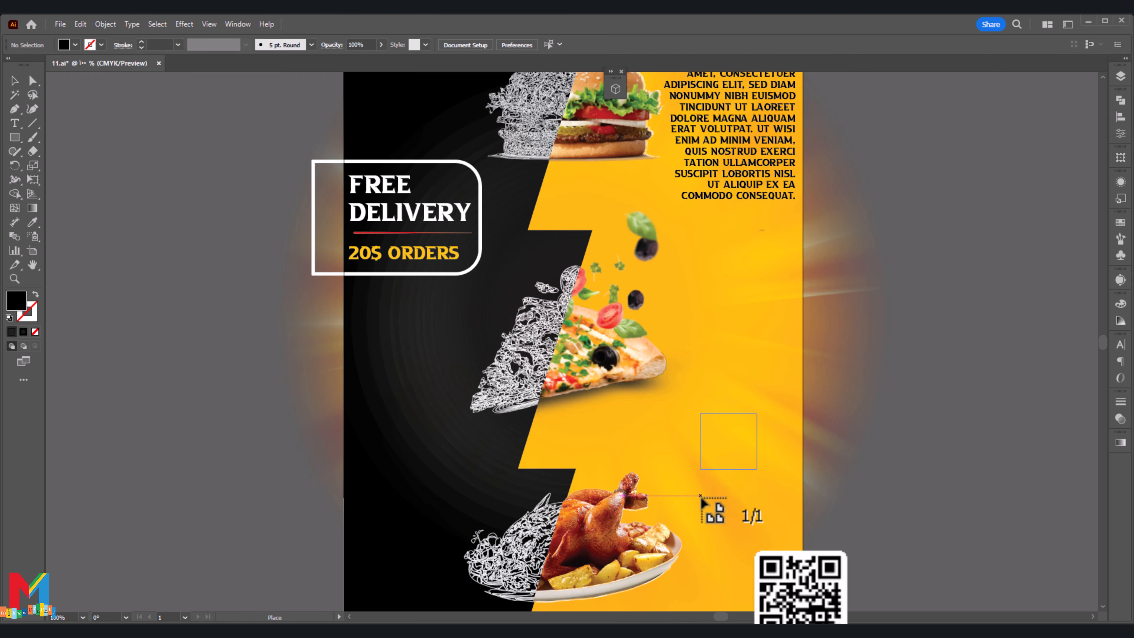
pyautogui.moveTo(748, 473); pyautogui.dragTo(761, 451)
pyautogui.click(861, 406)
pyautogui.click(312, 431)
# Add the three-line text "TAKE HERE DELIVER OR TAKE AWAY", scale it to about 23.5 pt and place it left of the QR code
pyautogui.click(14, 123)
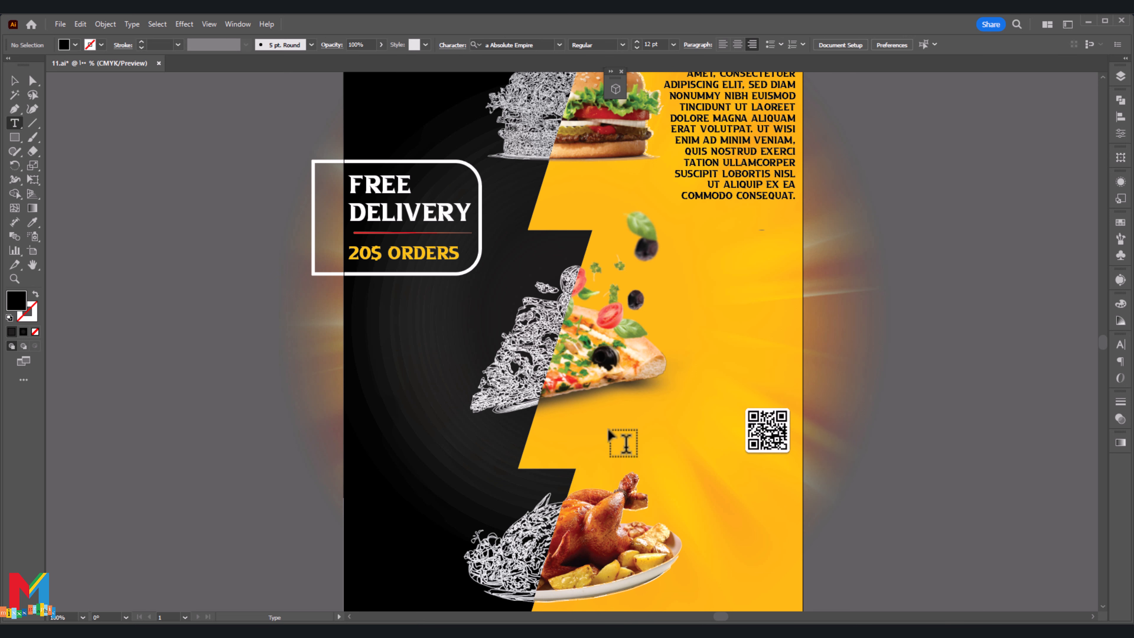
pyautogui.click(540, 430)
pyautogui.scroll(3, 643, 451)
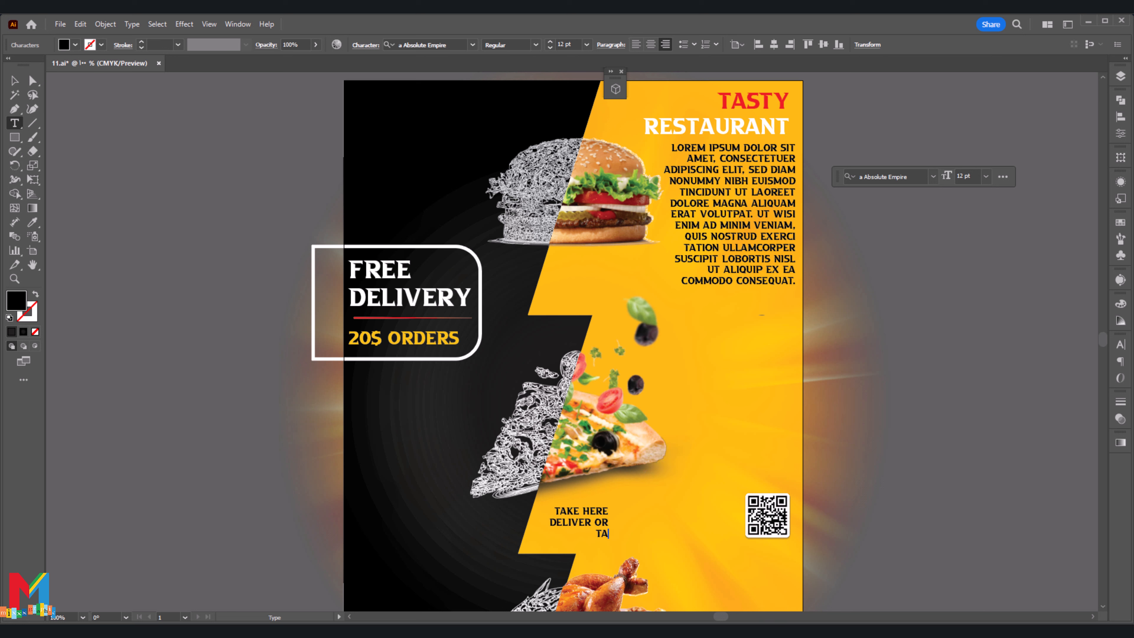
pyautogui.click(15, 81)
pyautogui.moveTo(609, 523); pyautogui.dragTo(638, 527)
pyautogui.moveTo(609, 524); pyautogui.dragTo(698, 525)
pyautogui.press('Up')
pyautogui.press('Up')
pyautogui.press('Up')
pyautogui.press('Up')
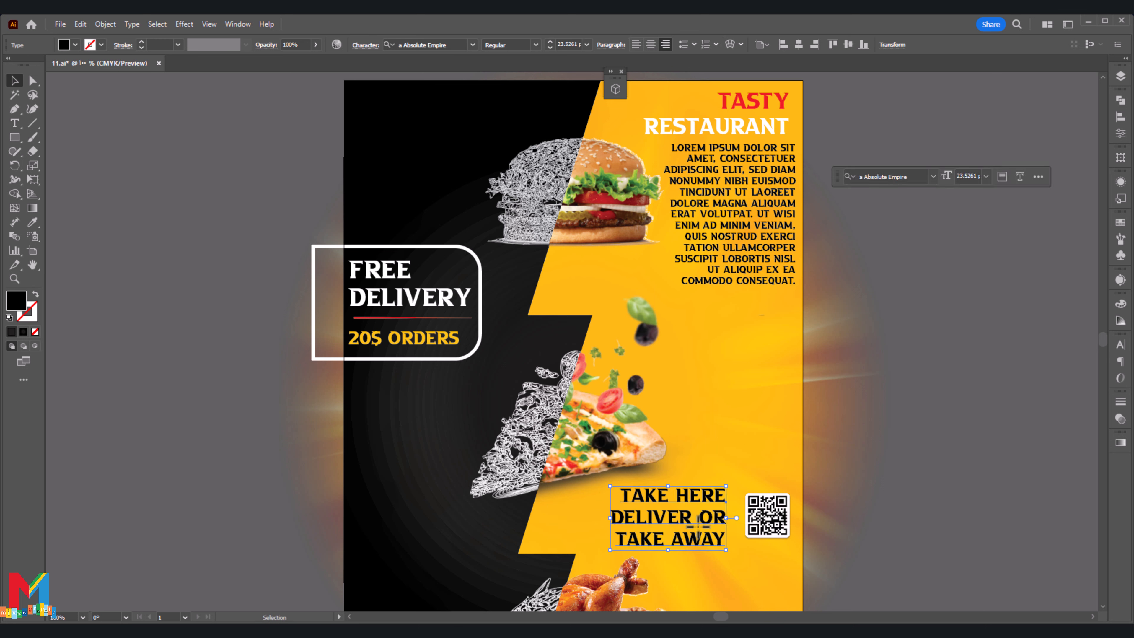
# Colour the line "DELIVER OR" red
pyautogui.doubleClick(624, 521)
pyautogui.moveTo(611, 520); pyautogui.dragTo(726, 520)
pyautogui.click(75, 45)
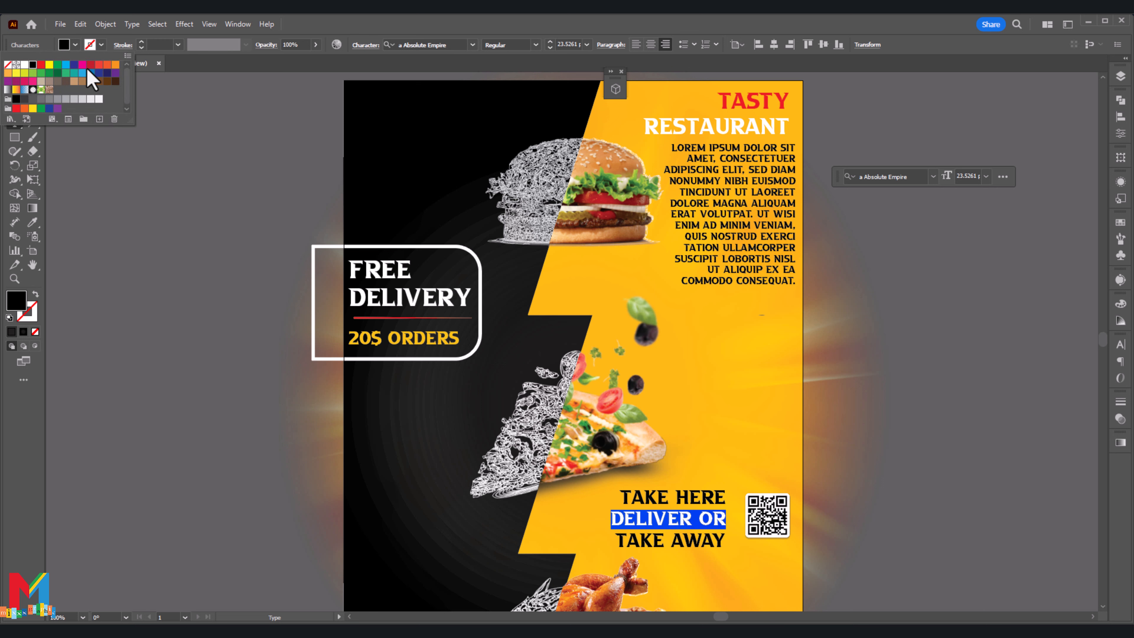
pyautogui.click(16, 109)
pyautogui.click(14, 80)
pyautogui.click(124, 203)
# Left-align the take-away text and position it left of the QR code
pyautogui.scroll(-1, 652, 478)
pyautogui.click(651, 478)
pyautogui.click(636, 45)
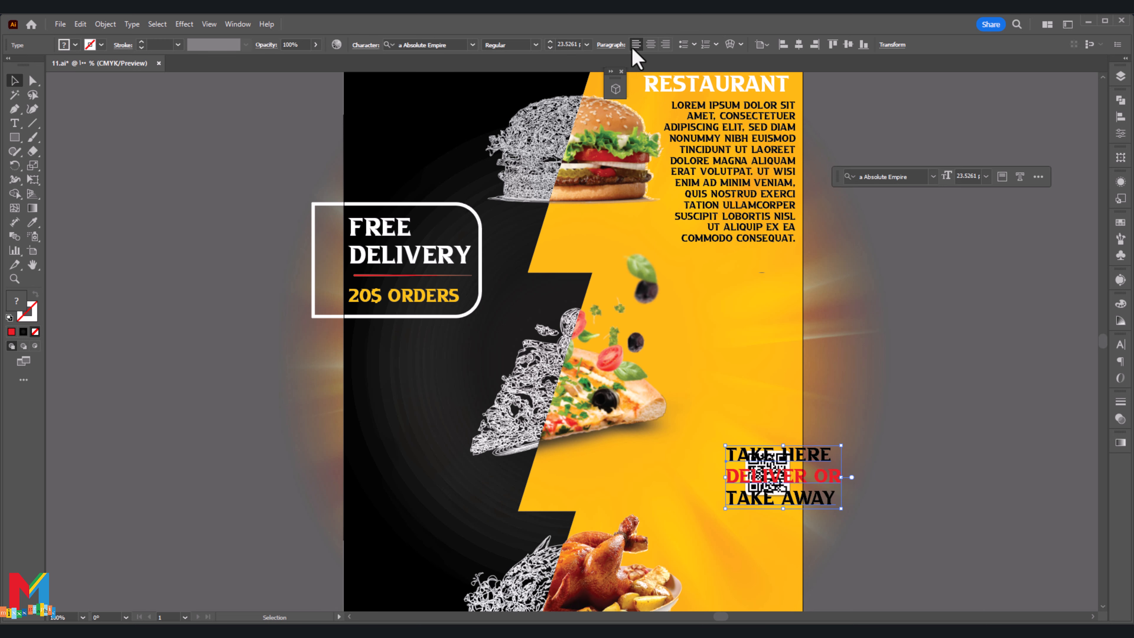
pyautogui.moveTo(729, 478); pyautogui.dragTo(624, 478)
# Add the white 12 pt text "25 DISCOUNT" on the black area below the delivery box
pyautogui.press('t')
pyautogui.scroll(-1, 380, 447)
pyautogui.click(380, 432)
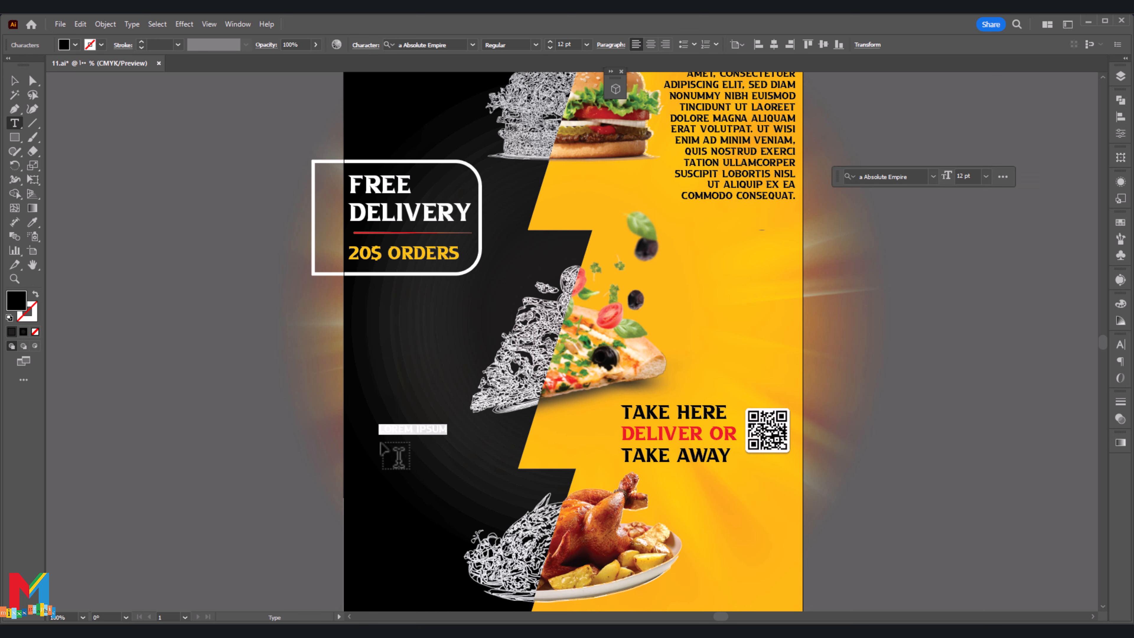
pyautogui.click(75, 44)
pyautogui.click(26, 65)
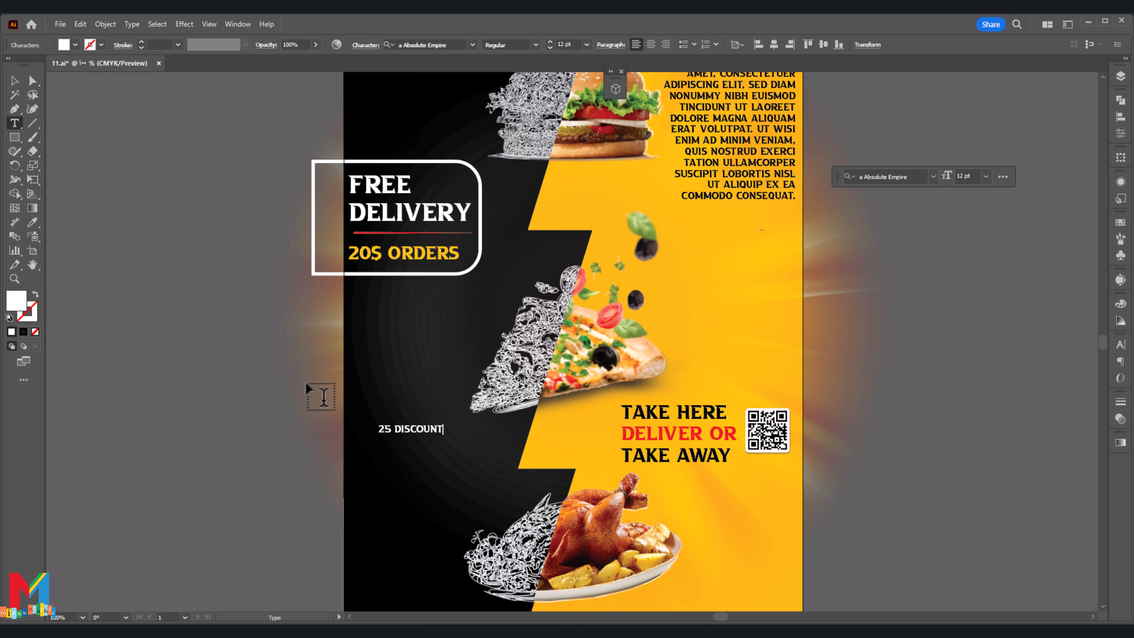
# Scale the discount text to about 28.5 pt and insert "%" after "25"
pyautogui.press('Escape')
pyautogui.moveTo(412, 436); pyautogui.dragTo(447, 438)
pyautogui.doubleClick(387, 438)
pyautogui.hotkey('ctrl', 'a')
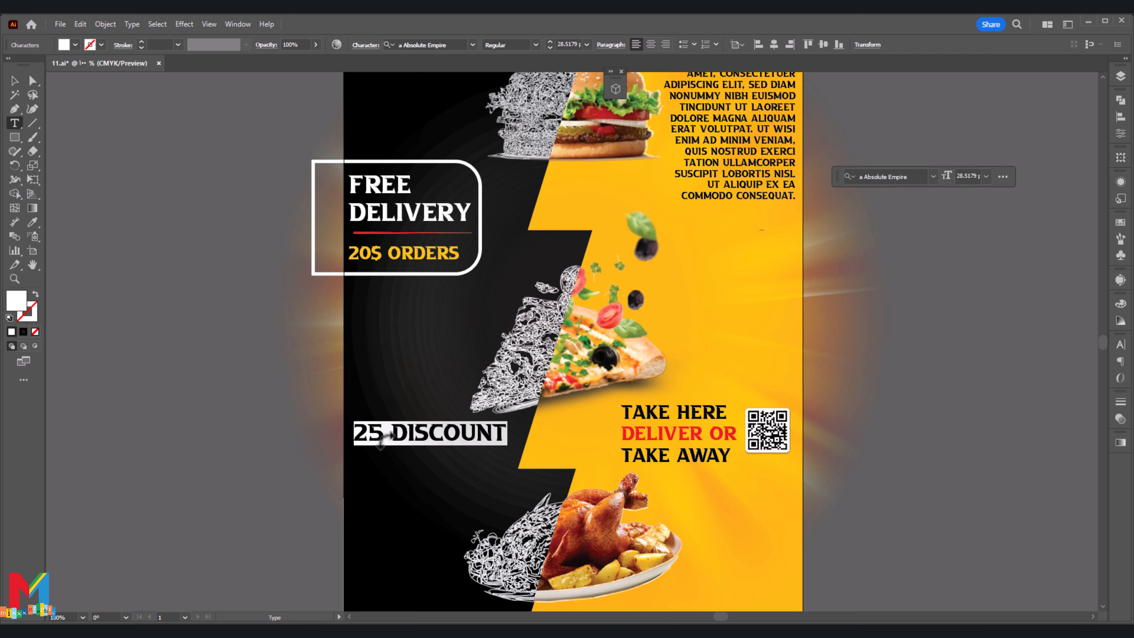
pyautogui.click(383, 433)
pyautogui.write('%')
pyautogui.press('Escape')
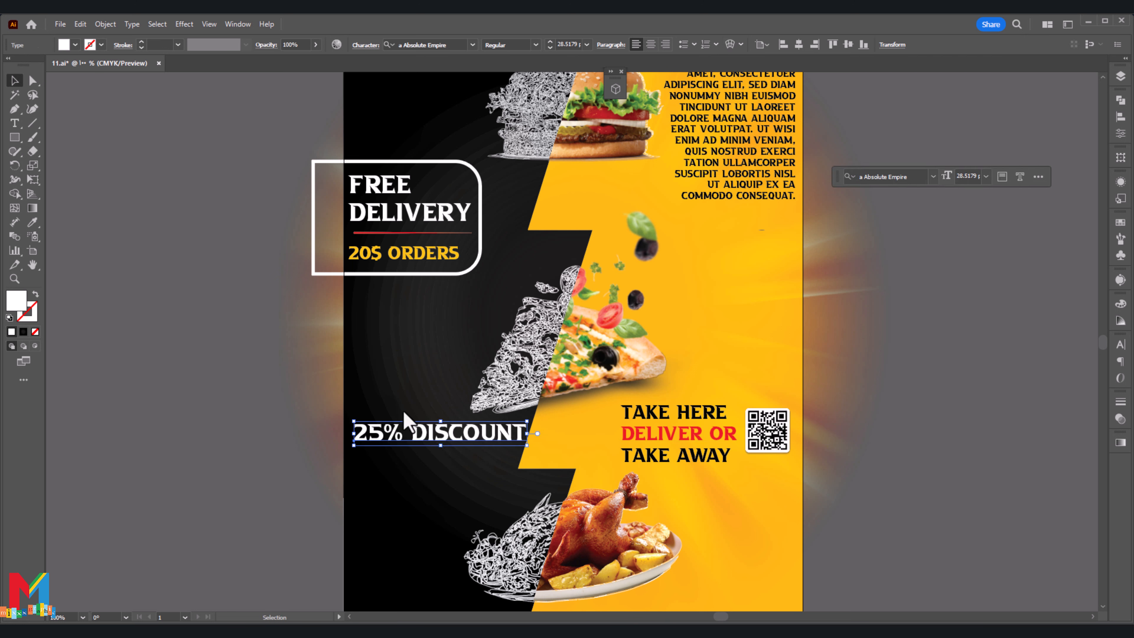
# Reduce the discount text to about 25 pt, break it into two lines and enlarge "25%" to 48 pt
pyautogui.moveTo(455, 436); pyautogui.dragTo(456, 445)
pyautogui.press('t')
pyautogui.click(405, 449)
pyautogui.press('Return')
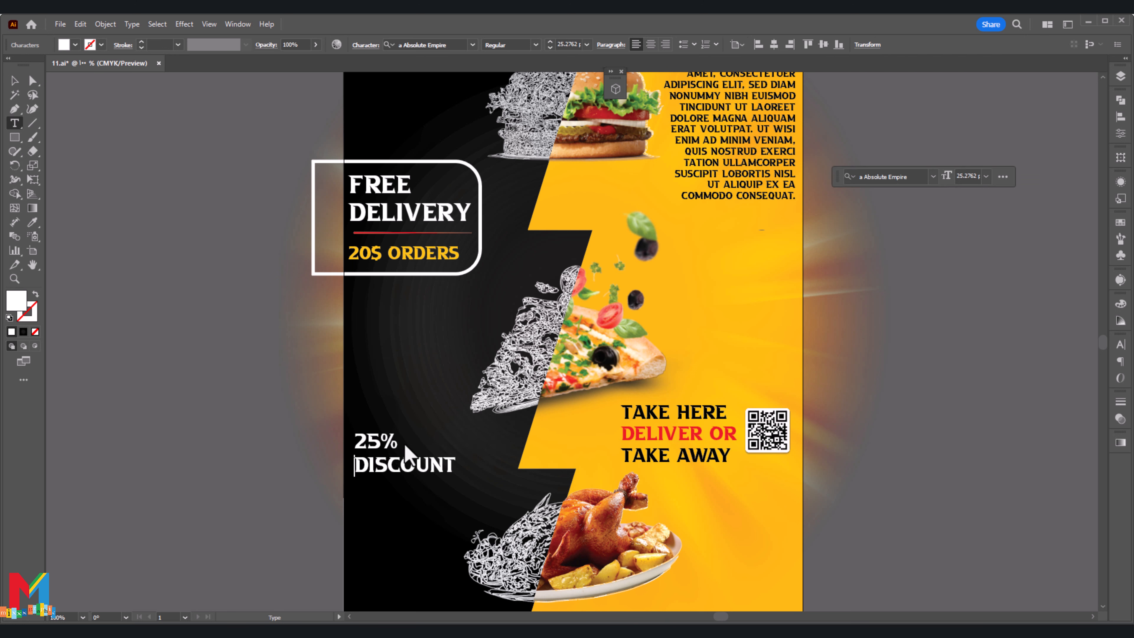
pyautogui.click(986, 176)
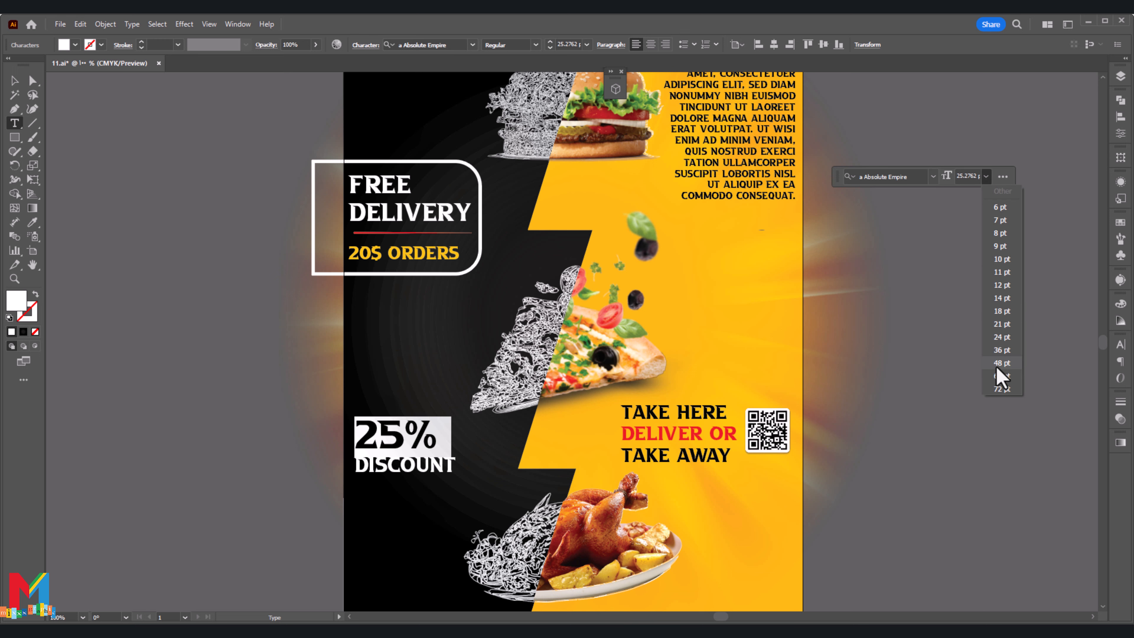
pyautogui.click(1003, 379)
pyautogui.press('Escape')
pyautogui.moveTo(416, 439); pyautogui.dragTo(416, 427)
pyautogui.click(349, 375)
pyautogui.scroll(-1, 349, 374)
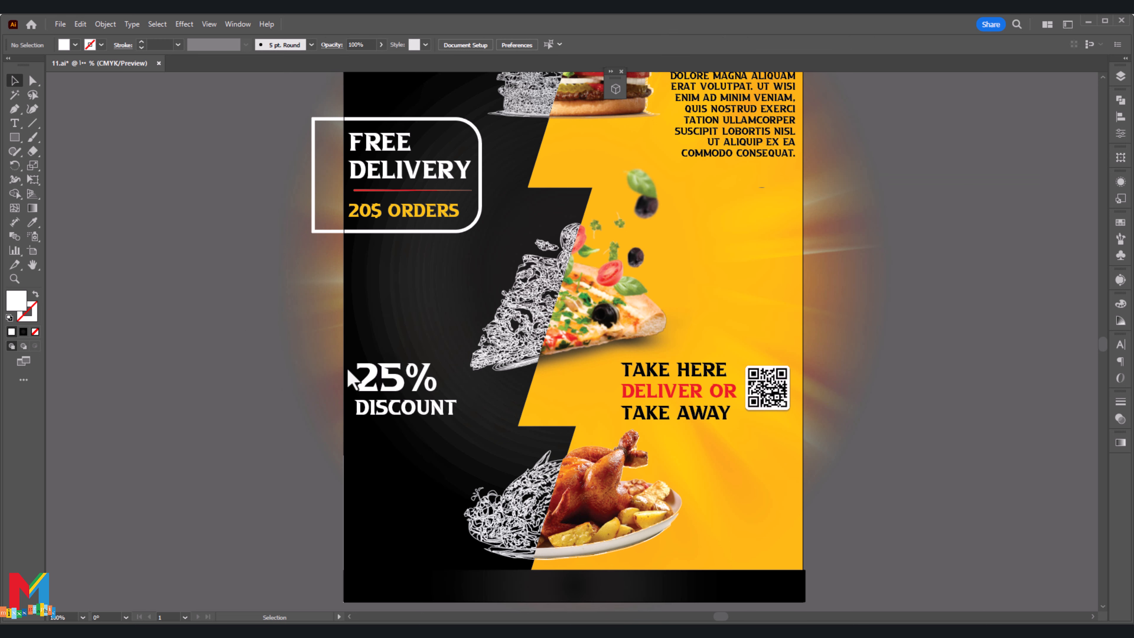
pyautogui.hotkey('ctrl', 'z')
pyautogui.scroll(-1, 269, 380)
pyautogui.click(16, 127)
pyautogui.moveTo(477, 406); pyautogui.dragTo(356, 423)
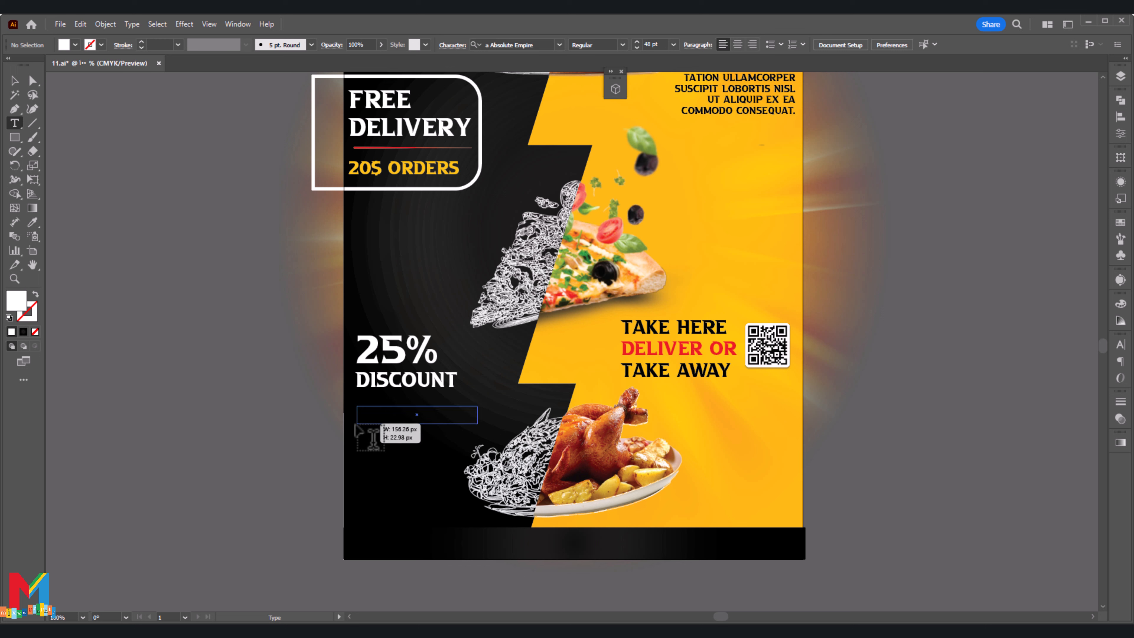
pyautogui.click(75, 45)
pyautogui.click(30, 153)
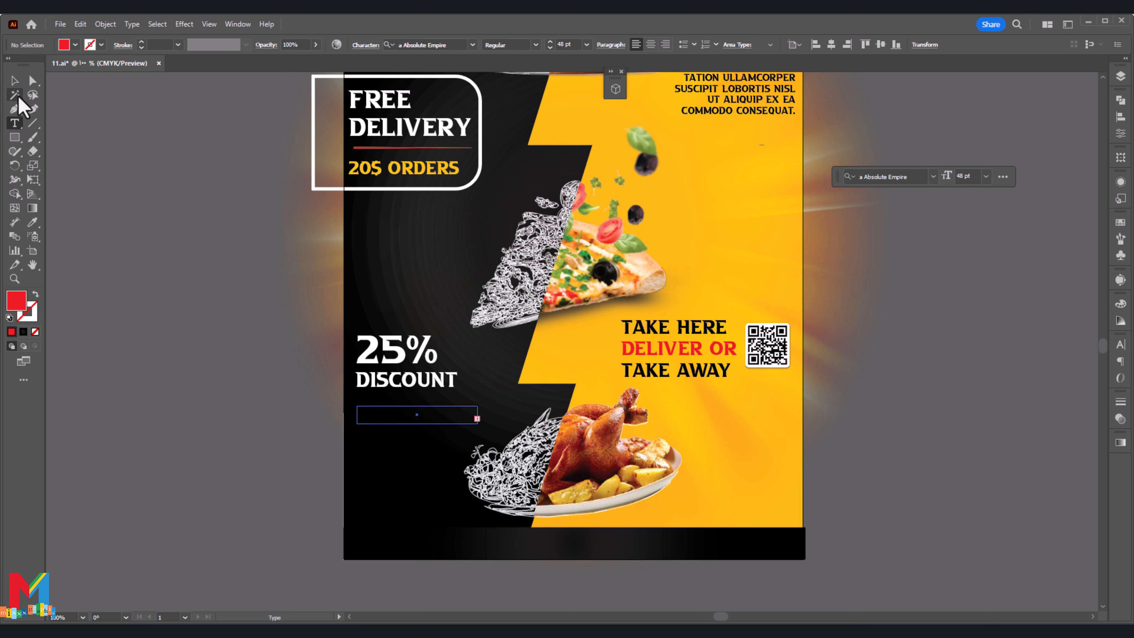
pyautogui.click(15, 80)
pyautogui.click(283, 329)
pyautogui.click(15, 123)
pyautogui.moveTo(503, 398); pyautogui.dragTo(356, 419)
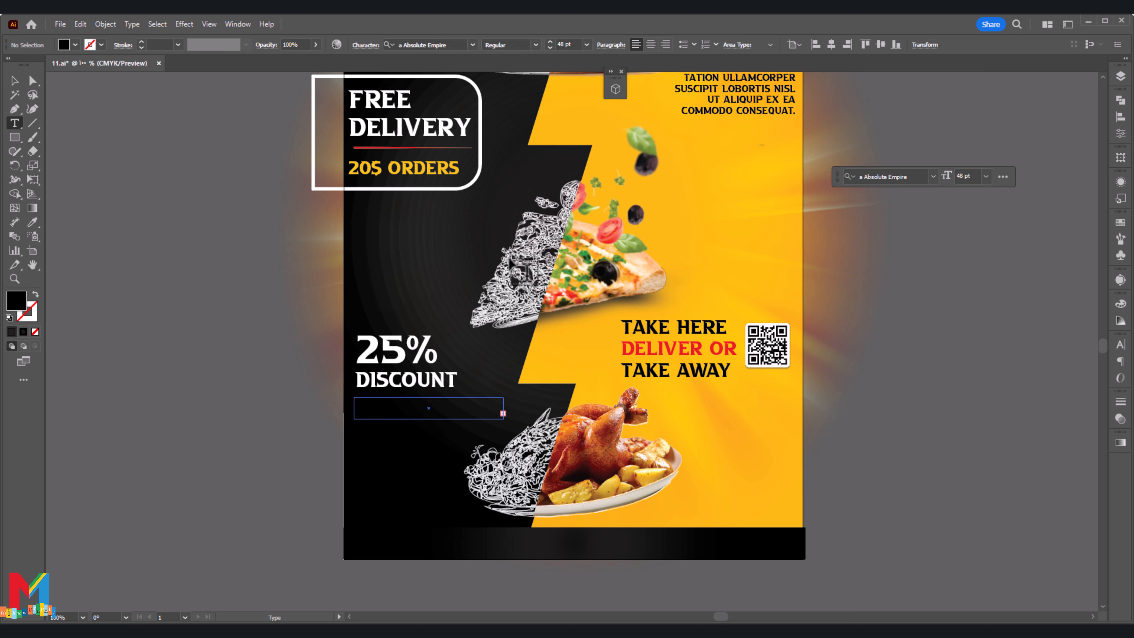
# Add a red 12 pt area text block with lorem ipsum placeholder text below the word "DISCOUNT"
pyautogui.click(986, 177)
pyautogui.click(1004, 292)
pyautogui.click(15, 80)
pyautogui.click(177, 228)
pyautogui.click(14, 124)
pyautogui.moveTo(522, 397); pyautogui.dragTo(353, 417)
pyautogui.click(75, 44)
pyautogui.click(12, 119)
pyautogui.click(14, 80)
pyautogui.click(187, 232)
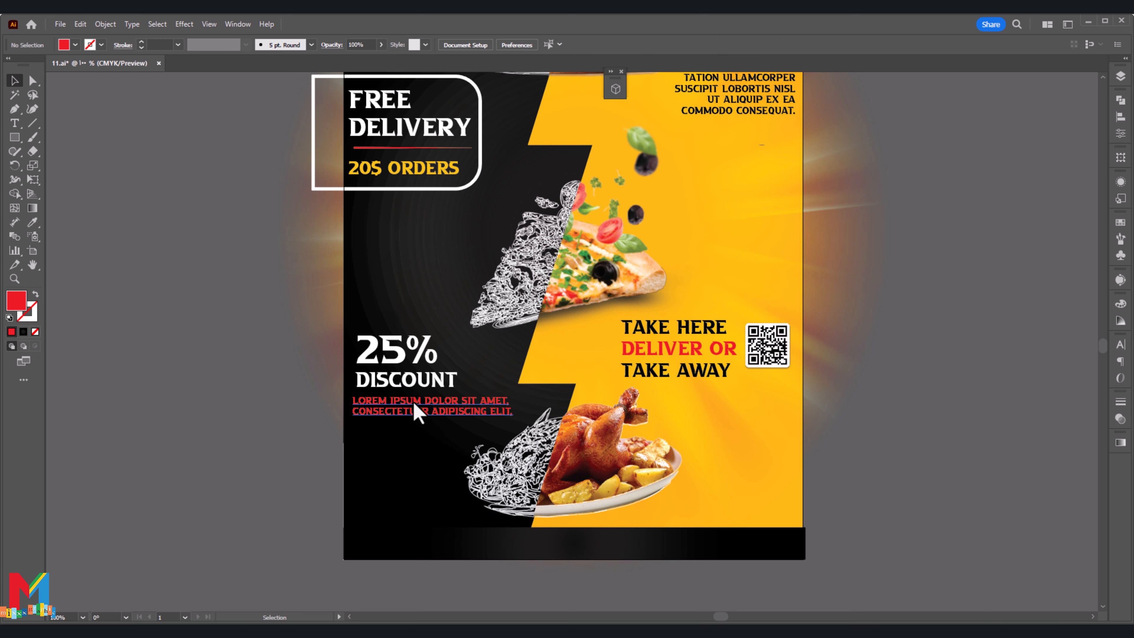
# Place the chef image 54645 as a logo and size it into the poster's upper left corner
pyautogui.scroll(-1, 288, 413)
pyautogui.scroll(5, 235, 375)
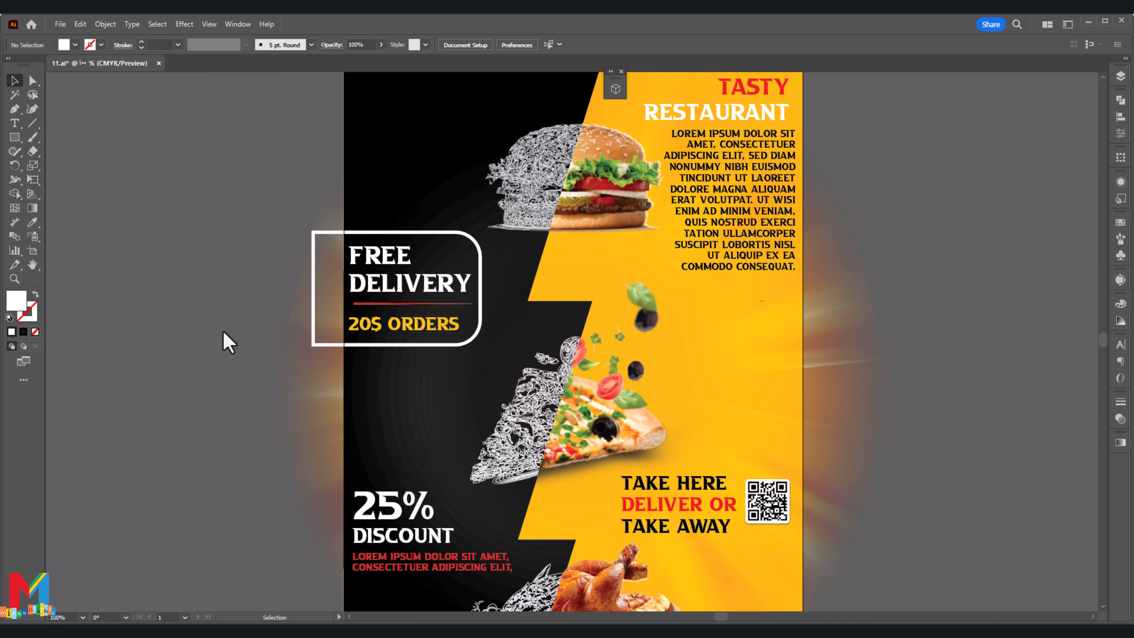
pyautogui.click(60, 24)
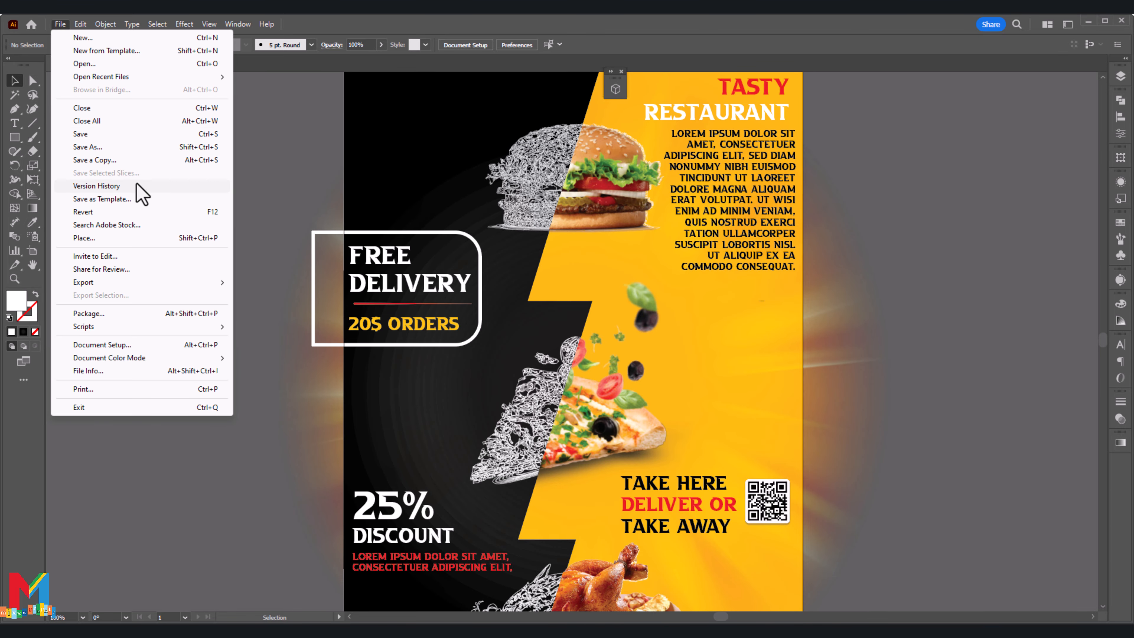
pyautogui.click(121, 240)
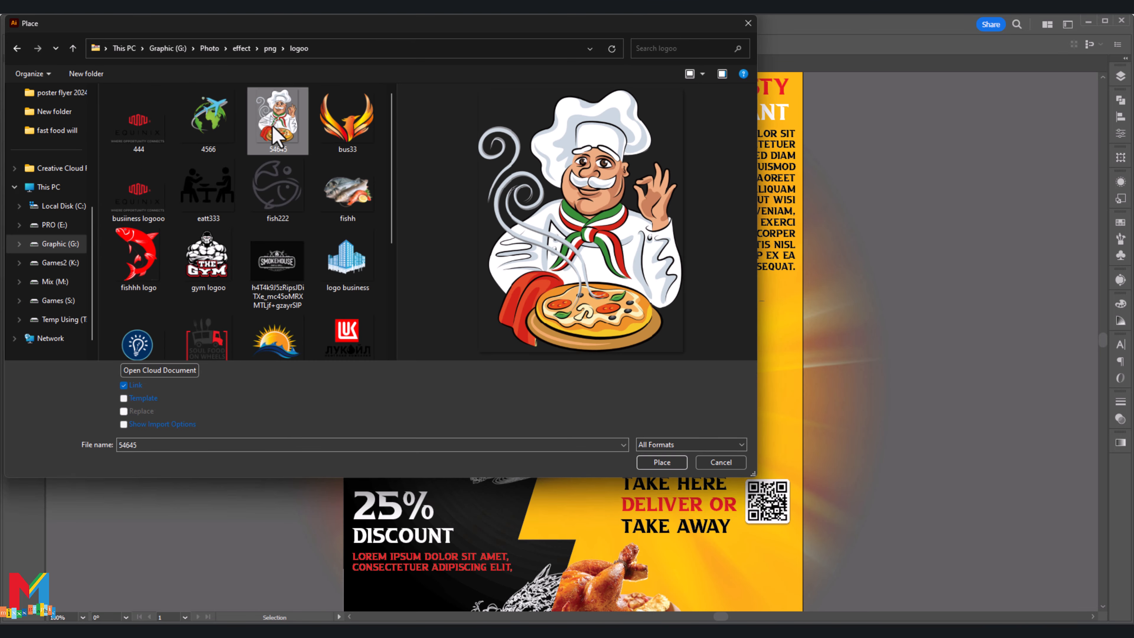
pyautogui.doubleClick(274, 114)
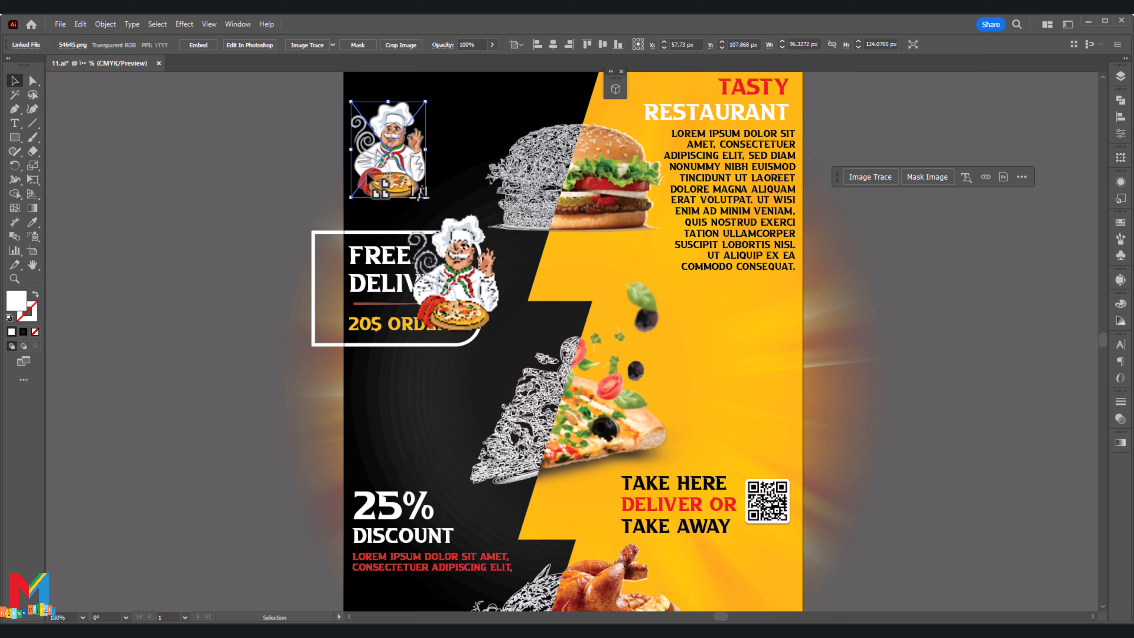
pyautogui.scroll(2, 402, 201)
pyautogui.moveTo(430, 208); pyautogui.dragTo(415, 206)
pyautogui.moveTo(404, 214); pyautogui.dragTo(396, 186)
pyautogui.click(268, 170)
# Add an area text reading "LOGO HERE" beside the chef logo, widen its frame and set the text to 24 pt
pyautogui.click(15, 125)
pyautogui.moveTo(512, 148); pyautogui.dragTo(423, 181)
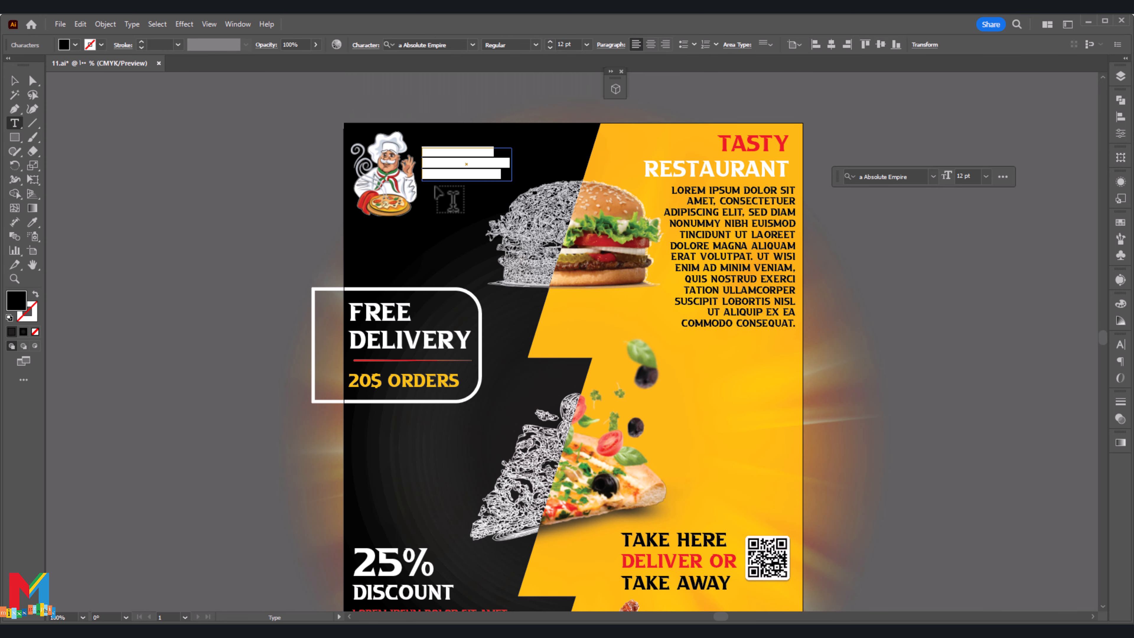
pyautogui.press('BackSpace')
pyautogui.click(14, 80)
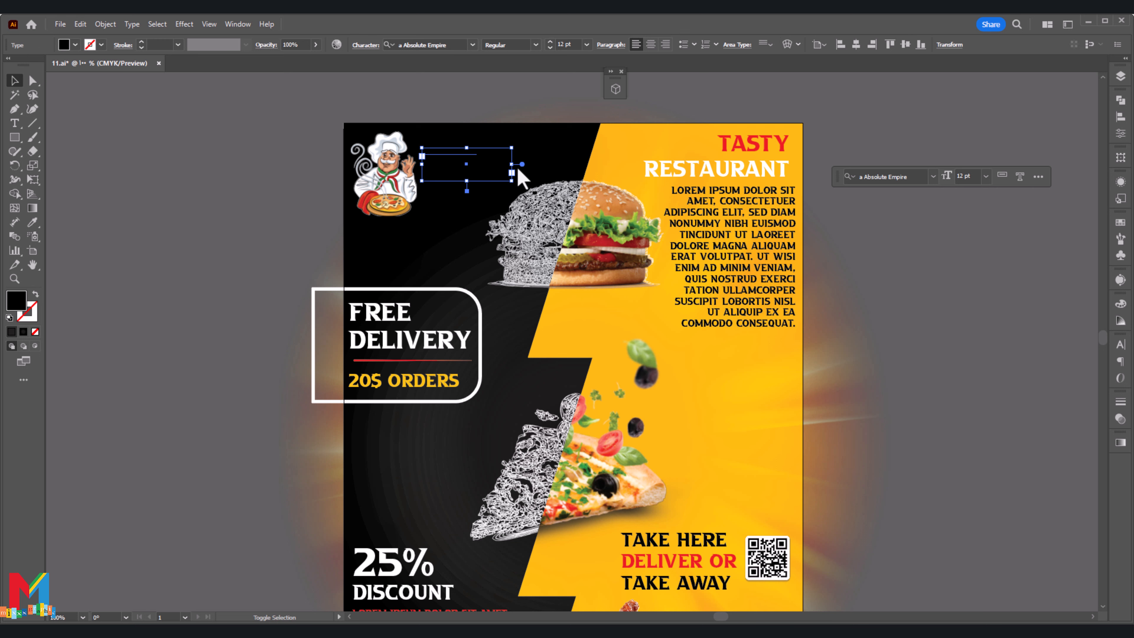
pyautogui.moveTo(512, 164); pyautogui.dragTo(560, 176)
pyautogui.doubleClick(488, 148)
pyautogui.click(985, 176)
pyautogui.click(985, 327)
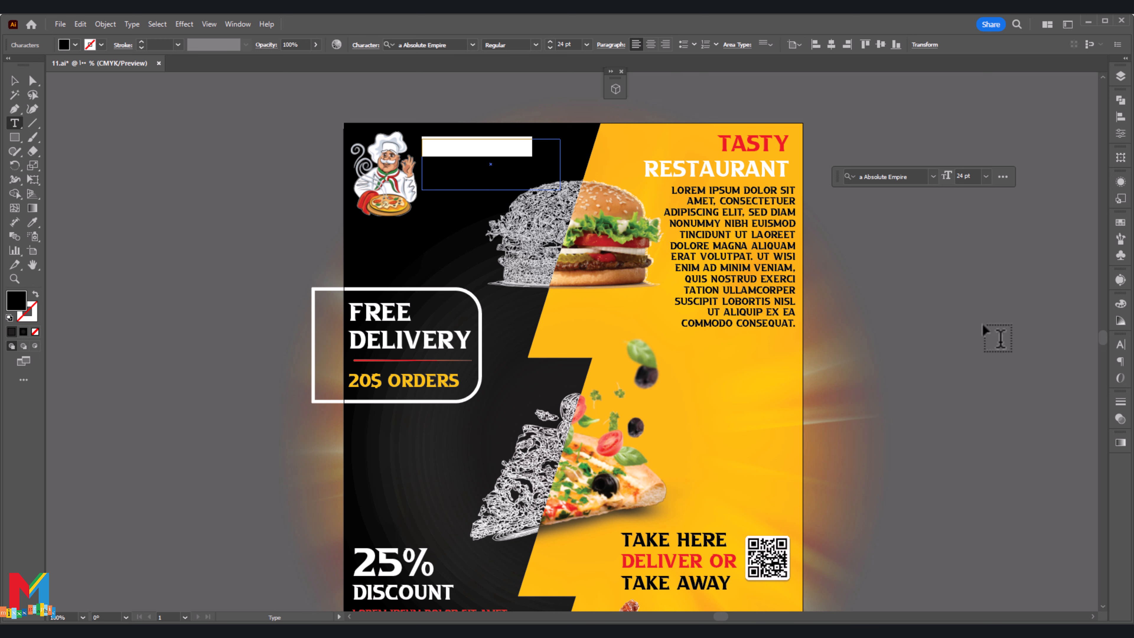
# Colour the logo placeholder text white and adjust its position near the chef logo
pyautogui.click(75, 45)
pyautogui.click(25, 61)
pyautogui.click(115, 163)
pyautogui.click(15, 81)
pyautogui.click(268, 156)
pyautogui.moveTo(461, 147); pyautogui.dragTo(458, 146)
pyautogui.click(277, 222)
# Move the phone, globe and mail icons into the black footer bar, spaced apart, and enlarge each to about 33 px
pyautogui.scroll(-5, 182, 210)
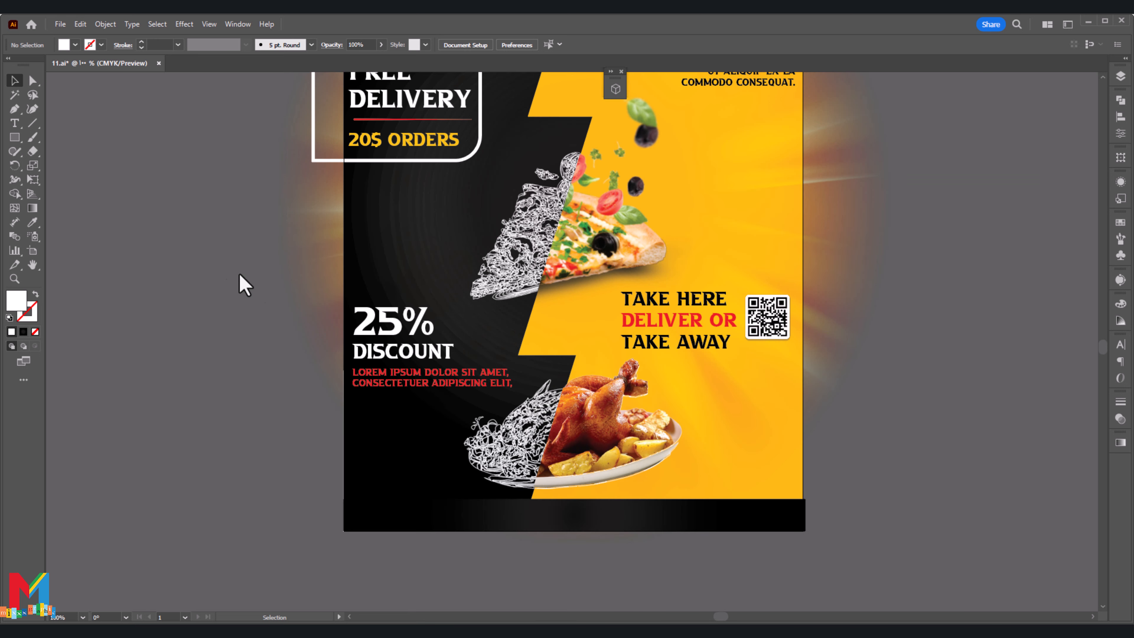
pyautogui.click(206, 338)
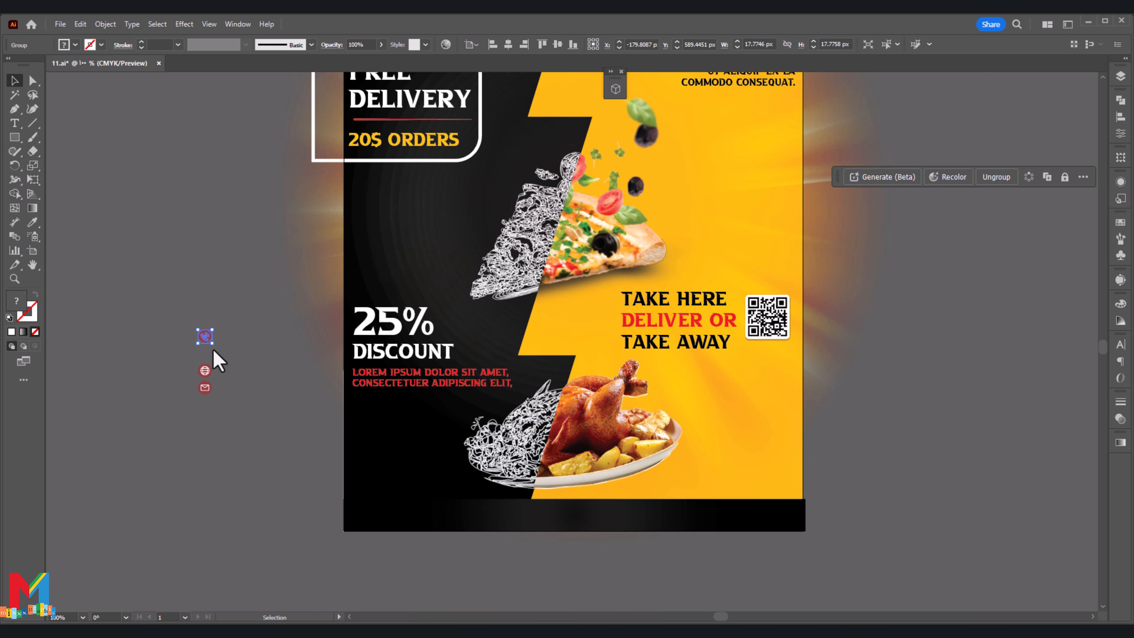
pyautogui.moveTo(215, 347); pyautogui.dragTo(381, 516)
pyautogui.click(208, 371)
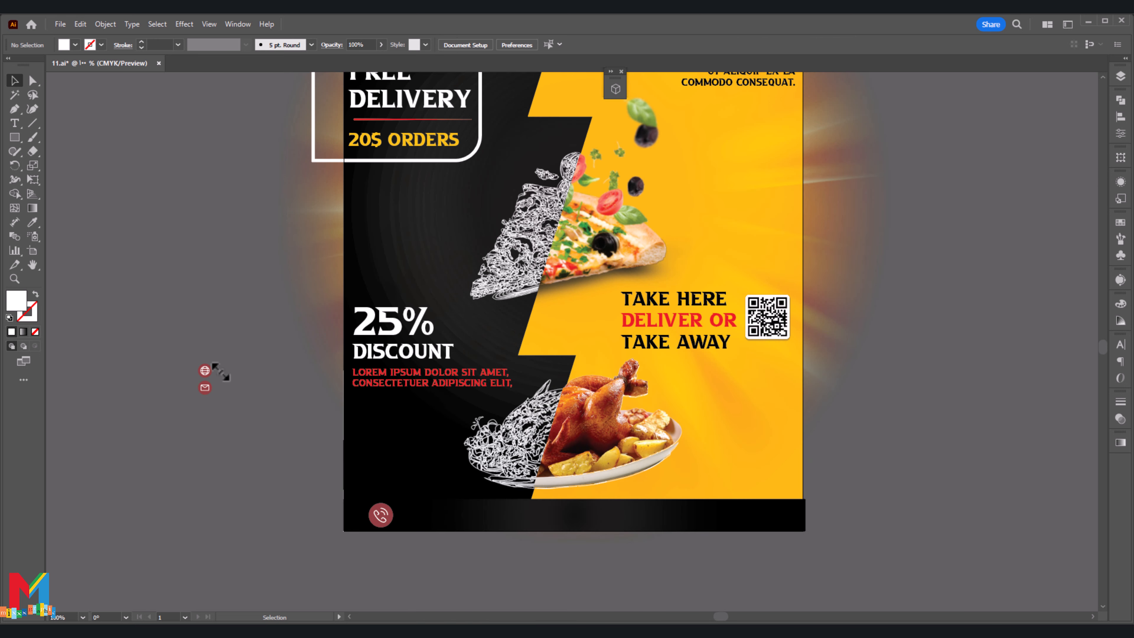
pyautogui.click(205, 371)
pyautogui.moveTo(206, 370); pyautogui.dragTo(568, 527)
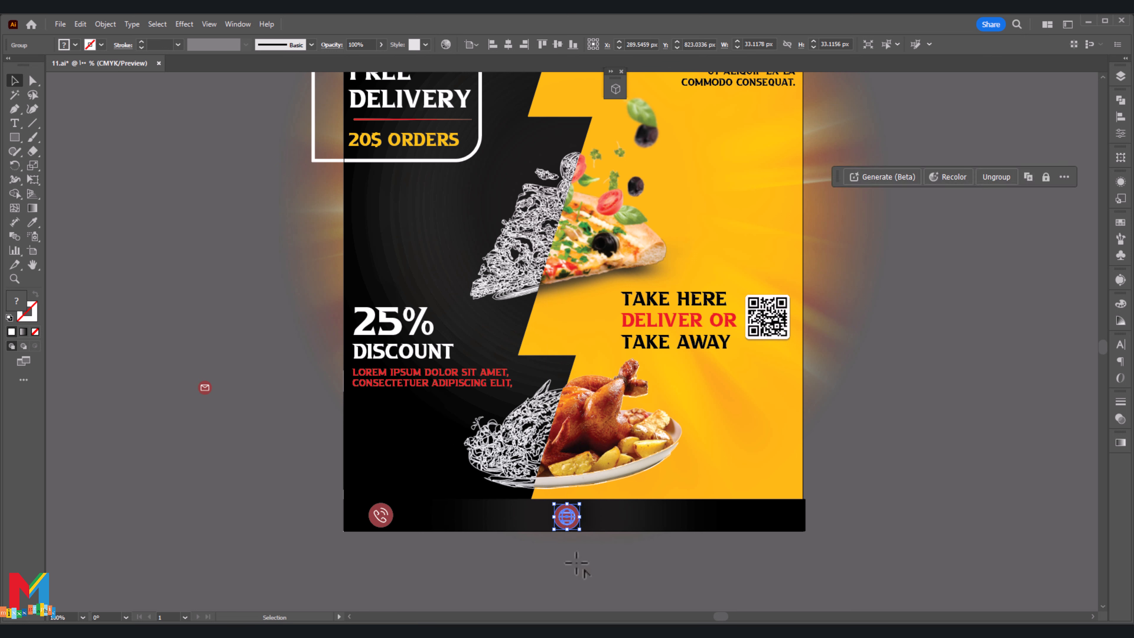
pyautogui.click(577, 564)
pyautogui.click(205, 388)
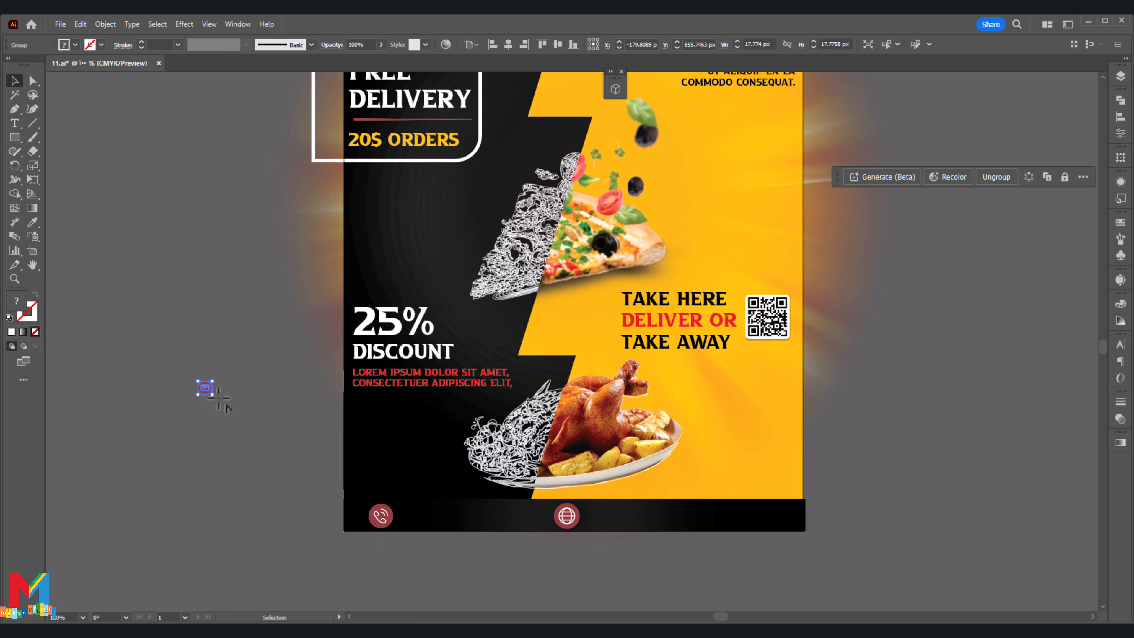
pyautogui.moveTo(206, 388); pyautogui.dragTo(716, 530)
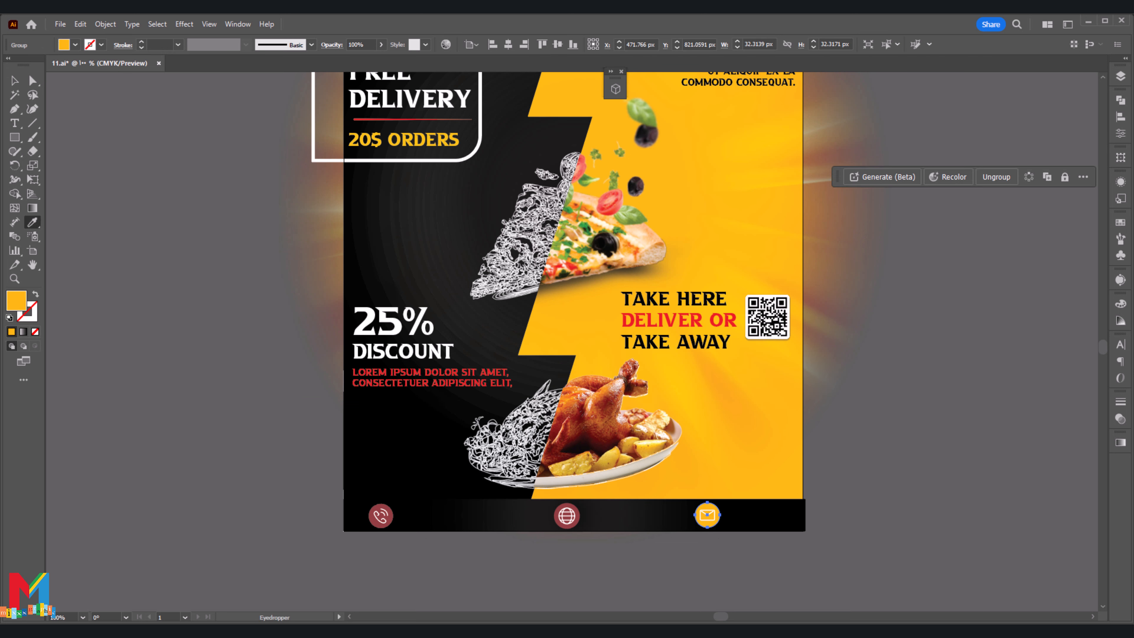
# Ungroup the footer contact icons and fill their circles with the poster's orange
pyautogui.rightClick(574, 526)
pyautogui.click(578, 587)
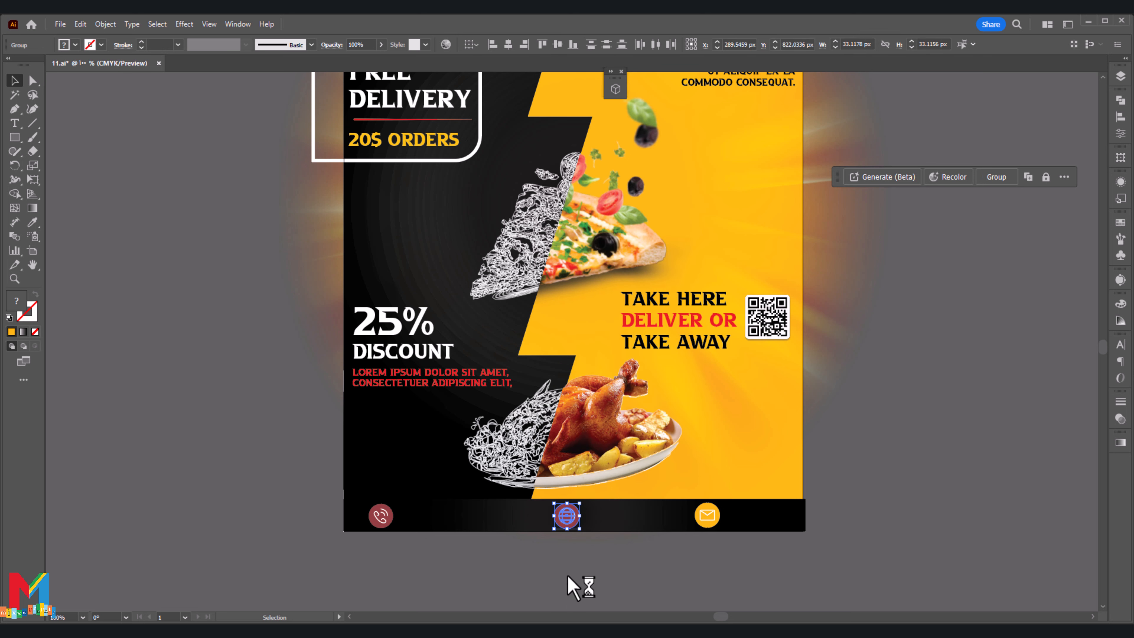
pyautogui.press('i')
pyautogui.click(536, 418)
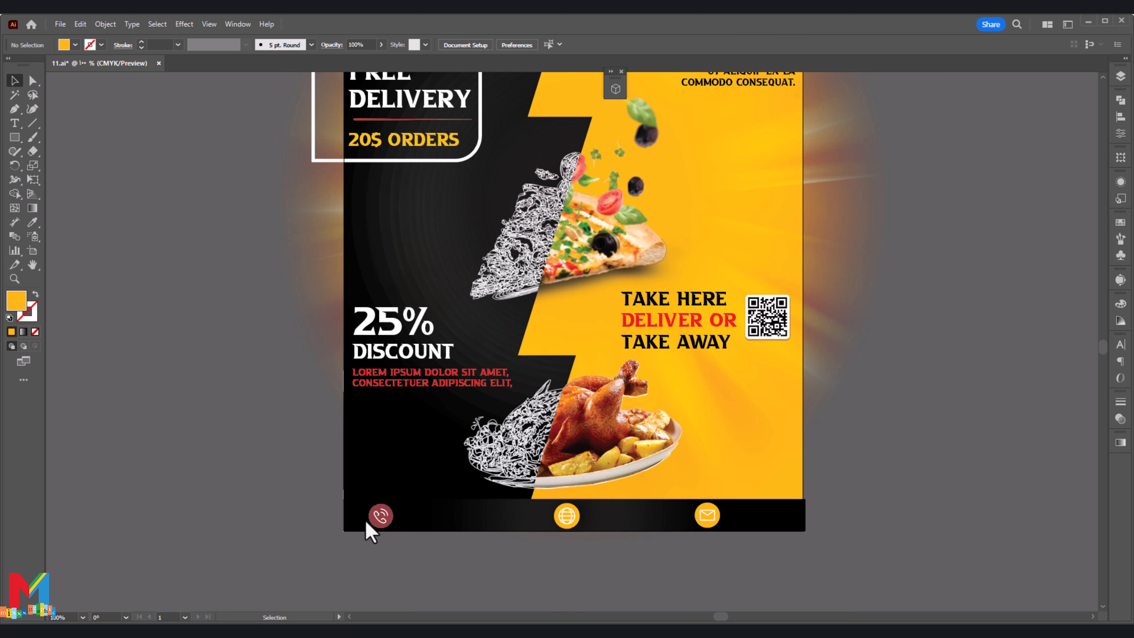
pyautogui.click(383, 522)
pyautogui.click(32, 223)
pyautogui.click(591, 360)
pyautogui.press('v')
pyautogui.click(215, 320)
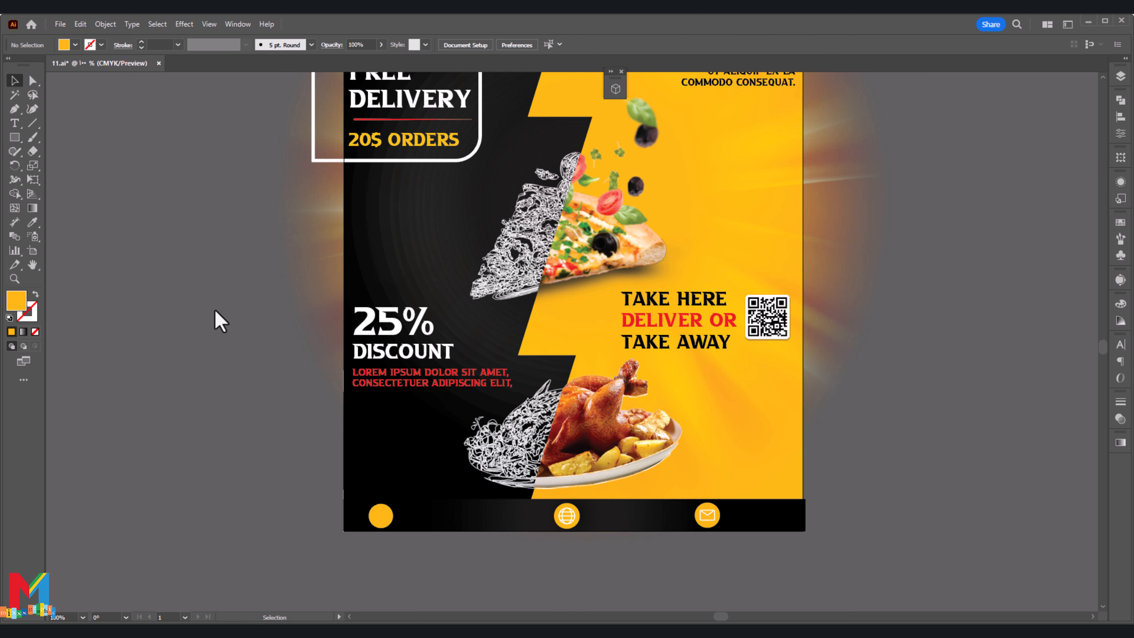
# Cover the artboard with a white rectangle and use it as a clipping mask for all the artwork
pyautogui.hotkey('ctrl', '0')
pyautogui.moveTo(696, 125); pyautogui.dragTo(392, 557)
pyautogui.press('v')
pyautogui.hotkey('ctrl', 'a')
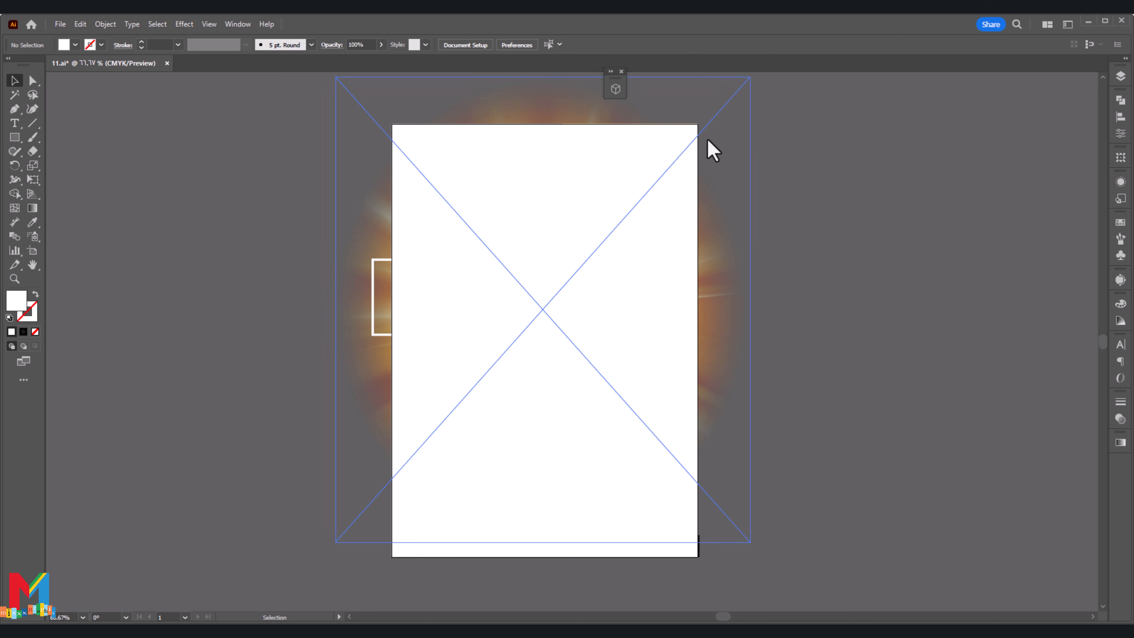
pyautogui.hotkey('ctrl', '7')
pyautogui.click(794, 327)
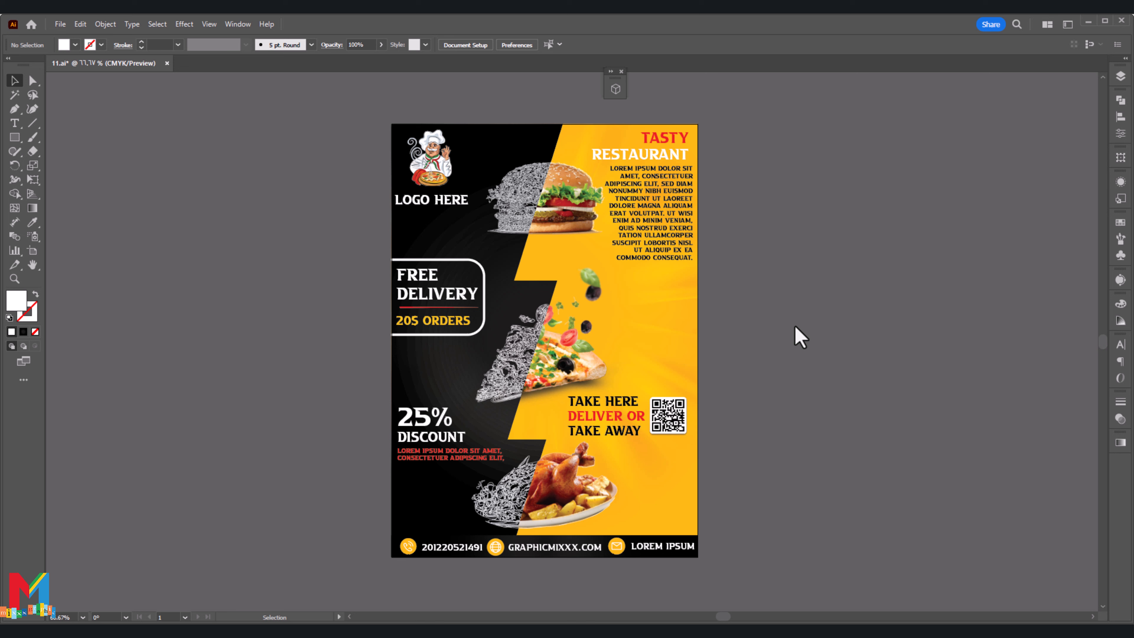